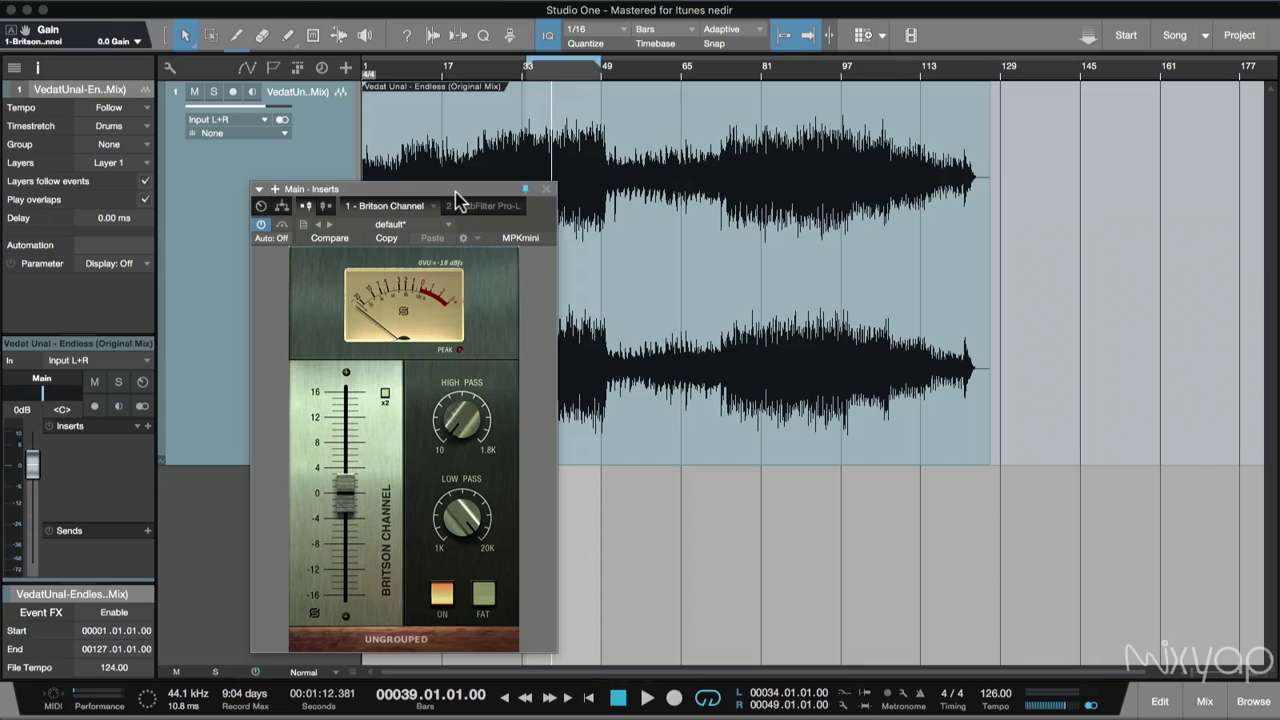
- Open the main output's FabFilter Pro-L insert and arrange its window beside the Britson Channel window
left_click_drag(452, 192, 413, 202)
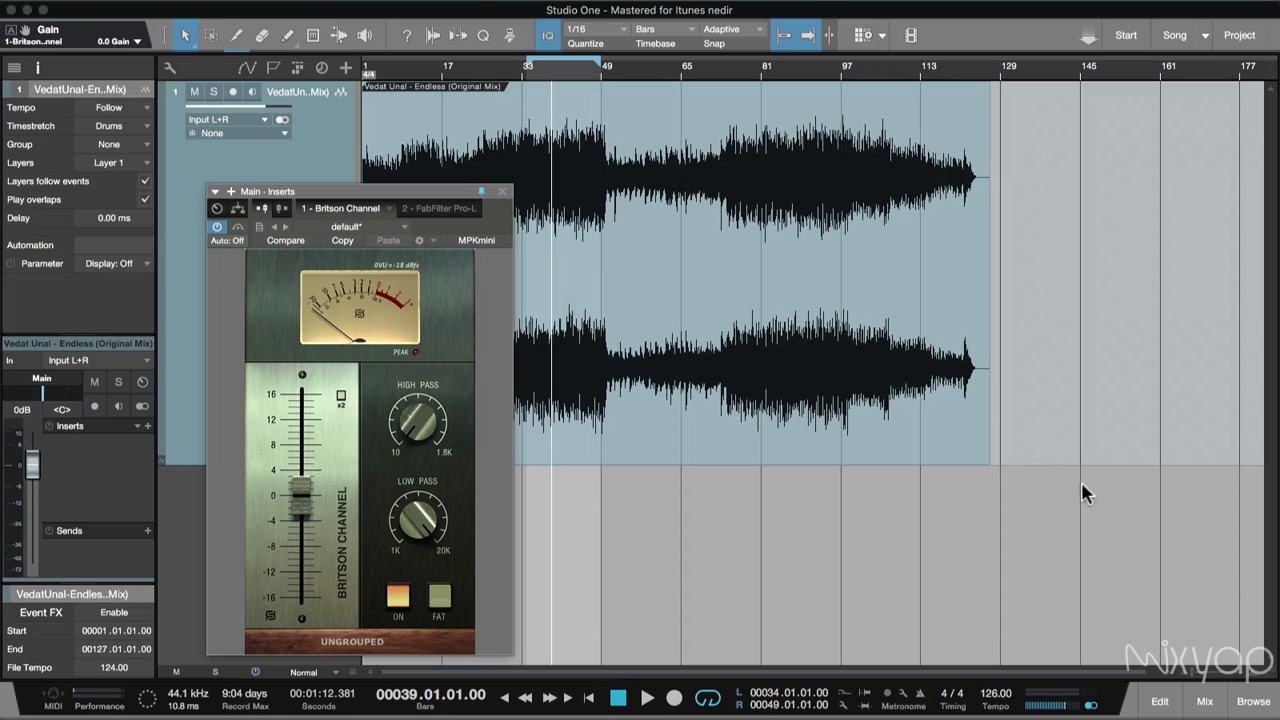
left_click(1205, 701)
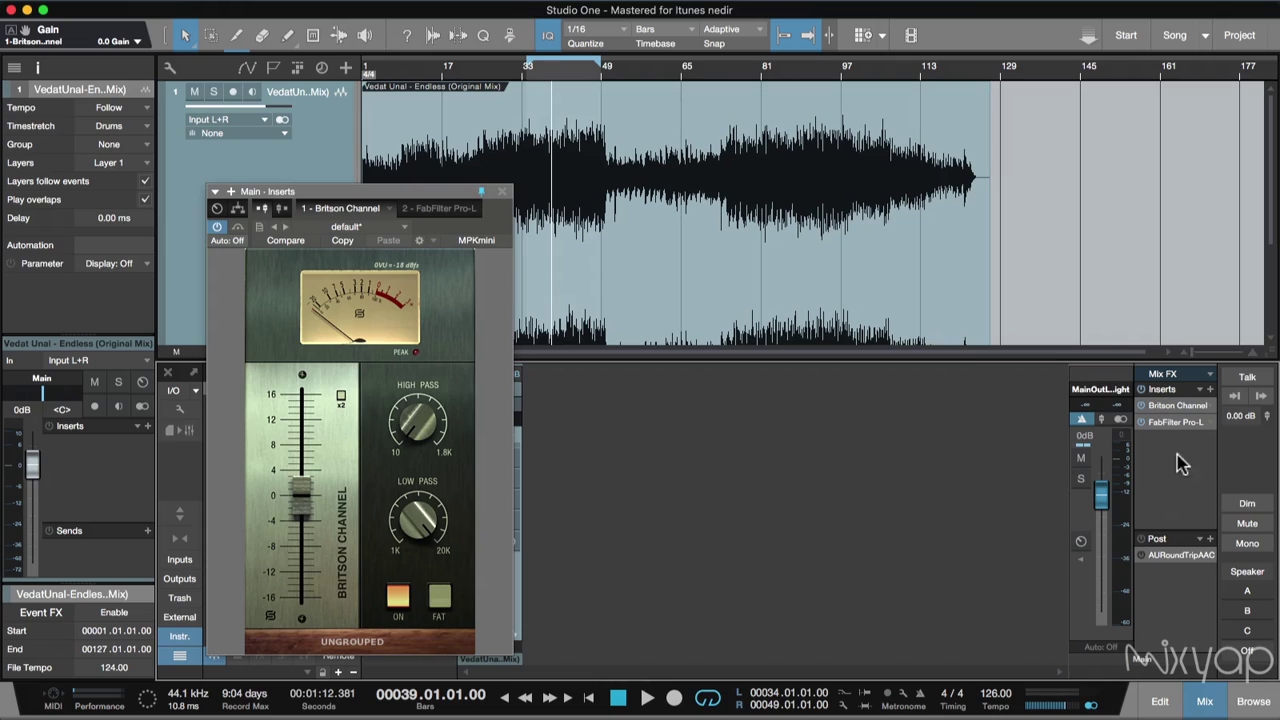
double_click(1183, 428)
left_click_drag(666, 211, 769, 210)
left_click(1205, 701)
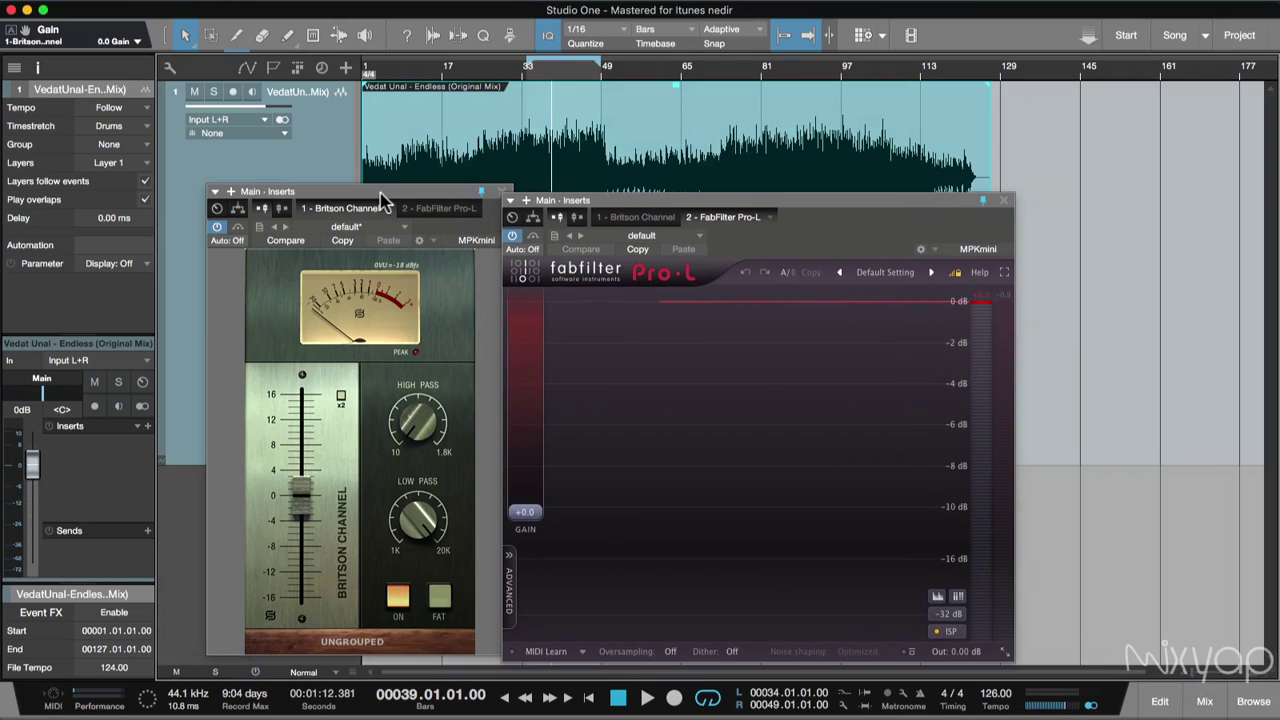
left_click_drag(384, 198, 347, 205)
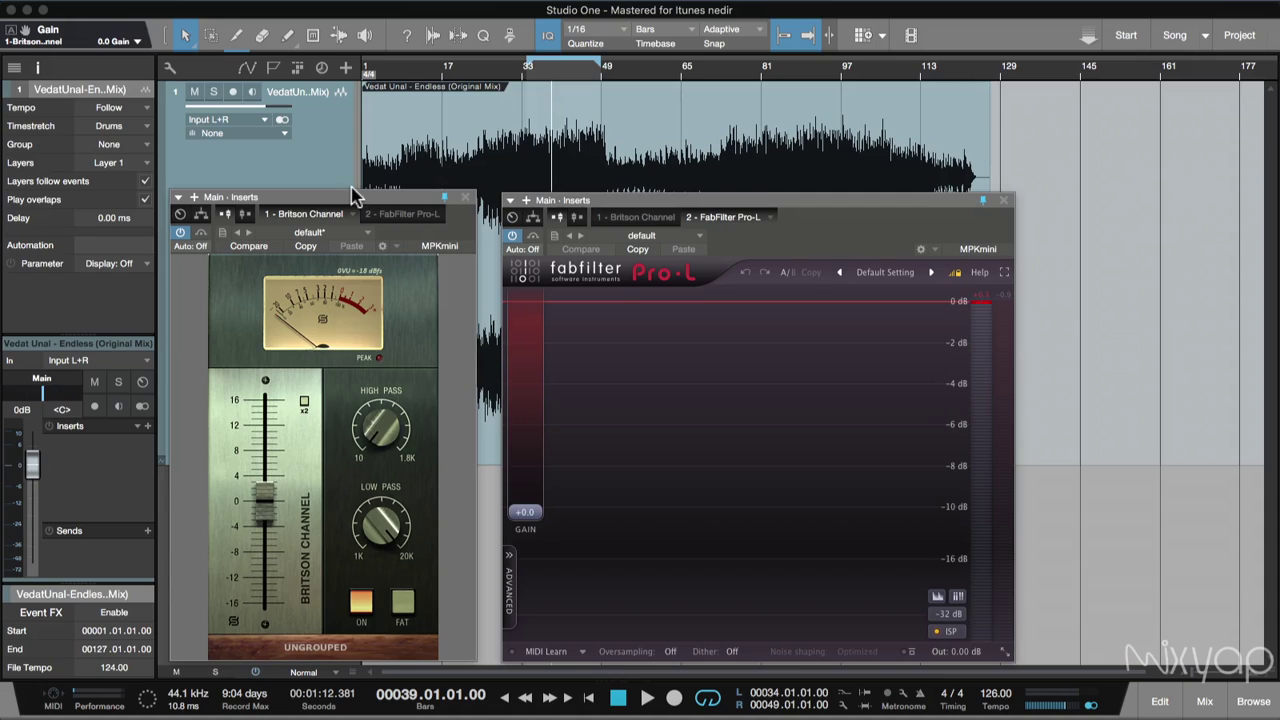
left_click_drag(356, 197, 368, 202)
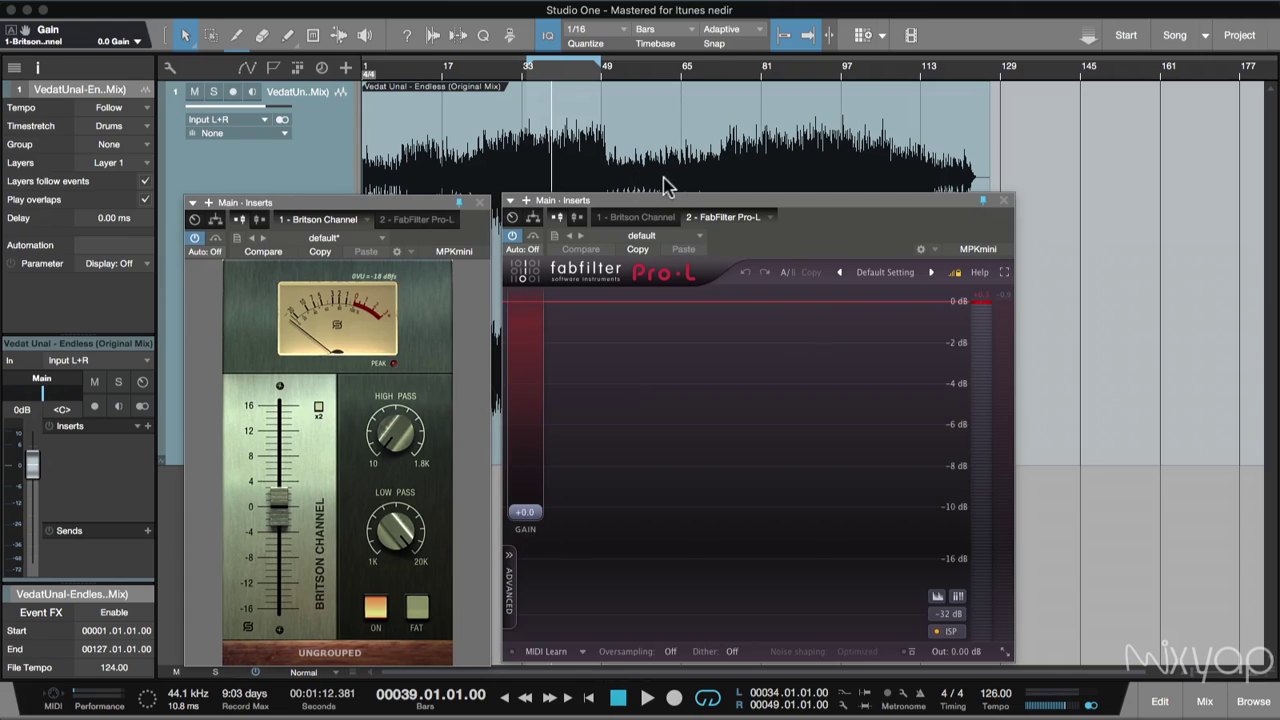
- Set the Pro-L output level to -0.30 dB and play the passage to check its levels
mouse_move(977, 655)
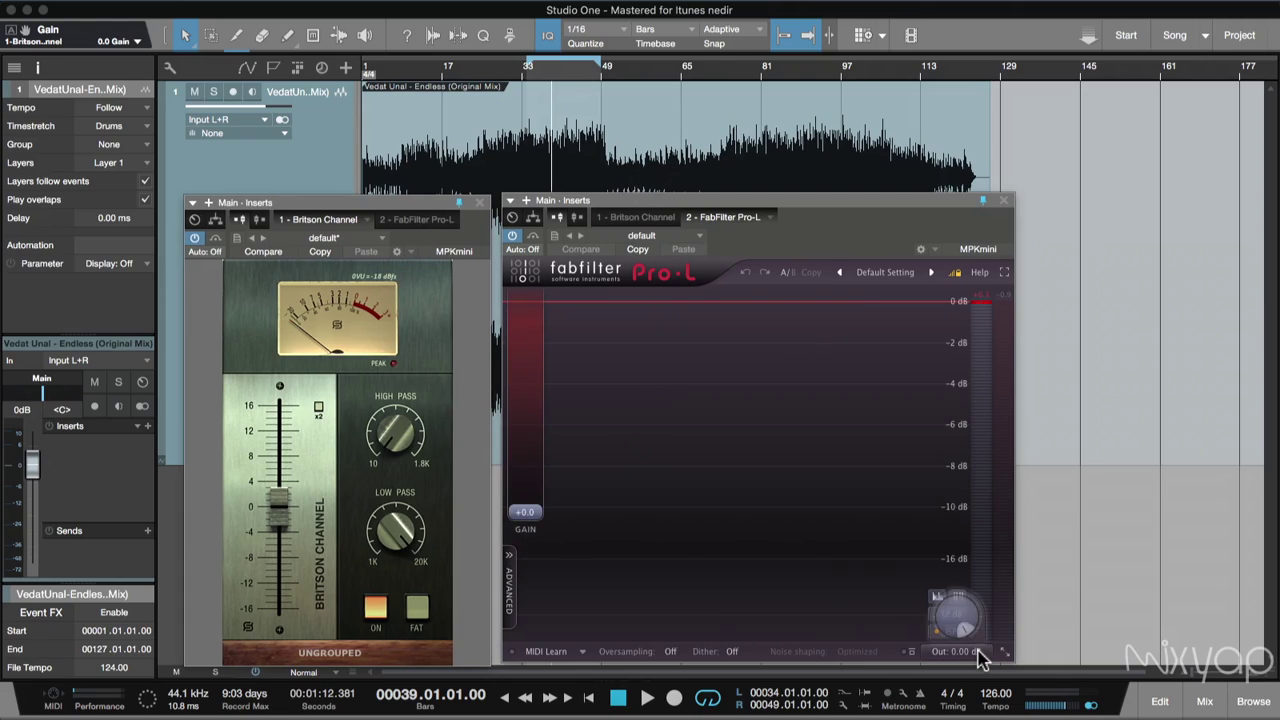
mouse_move(968, 648)
left_mouse_down()
mouse_move(958, 633)
mouse_move(954, 659)
left_mouse_up()
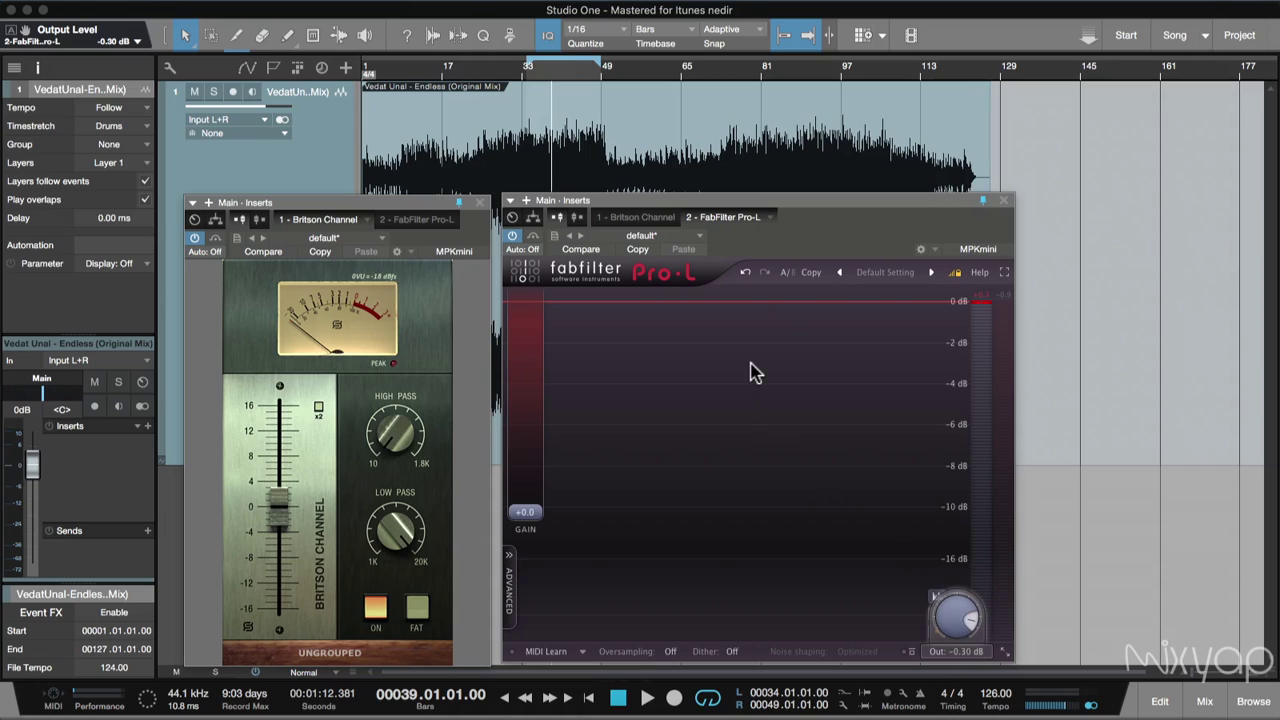
key("space")
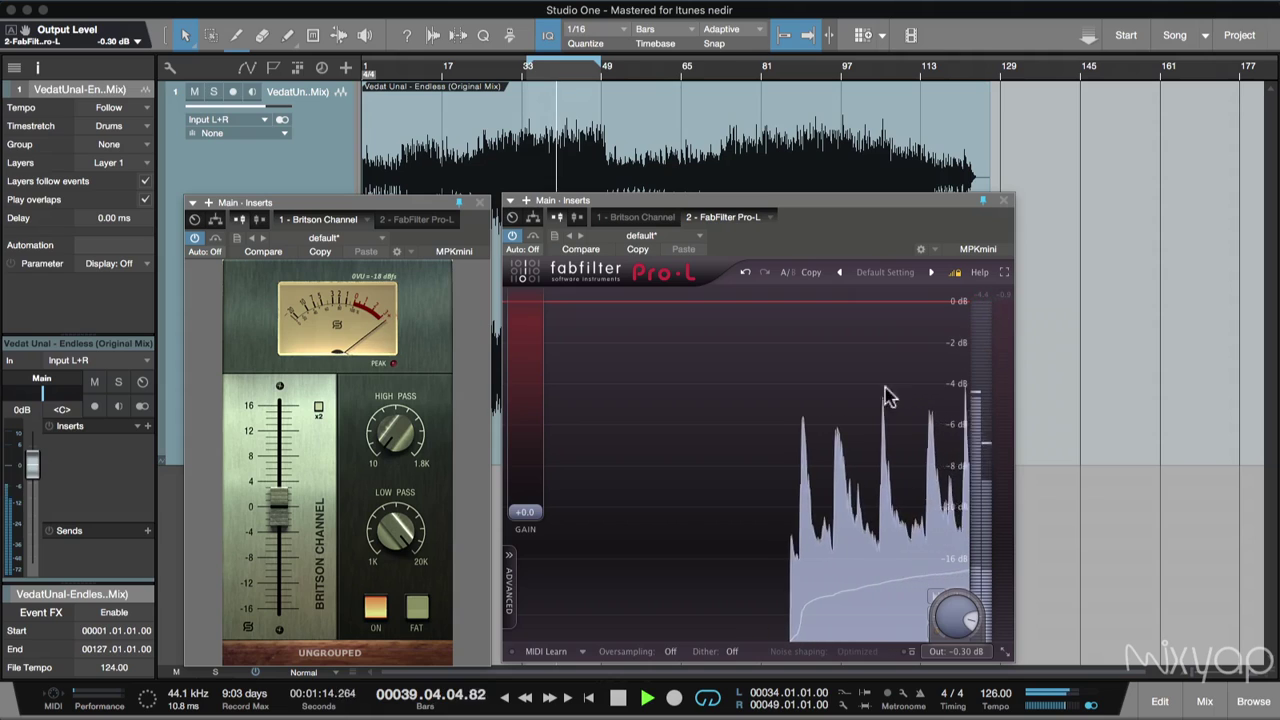
key("space")
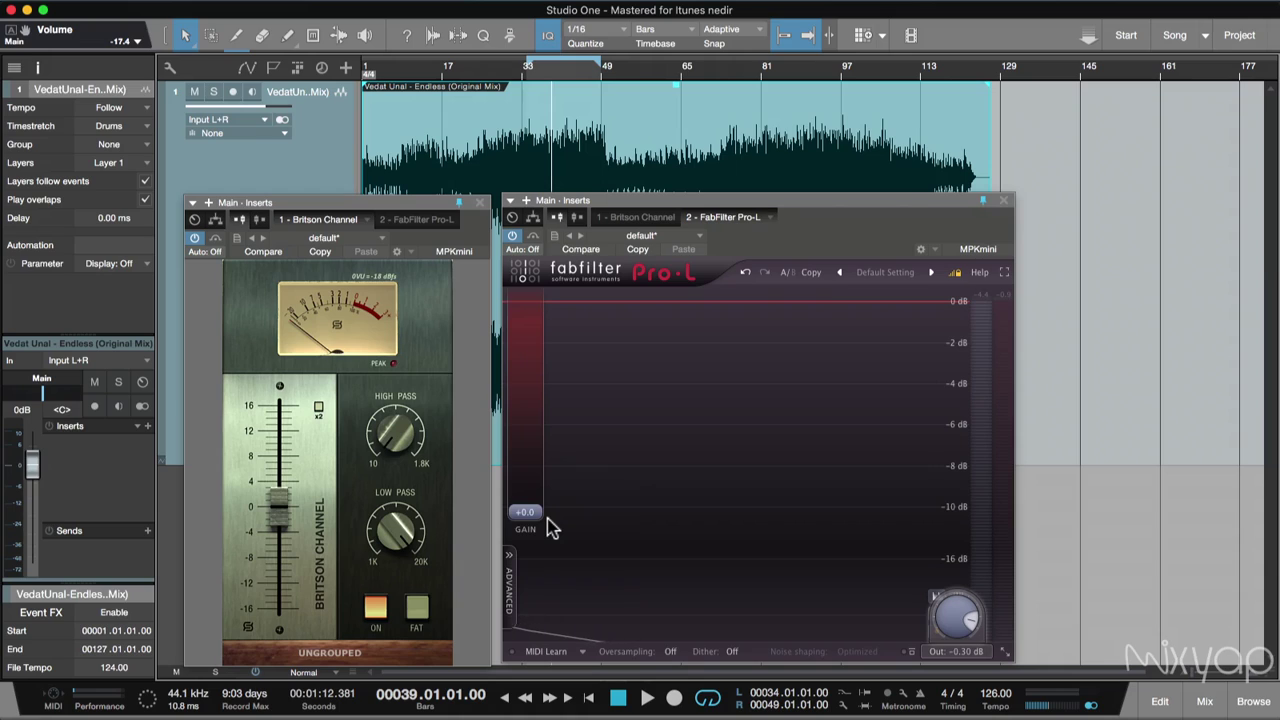
- Audition the passage with the Pro-L gain raised to about +12.3 dB, and return the gain to 0
key("space")
left_click_drag(527, 512, 547, 431)
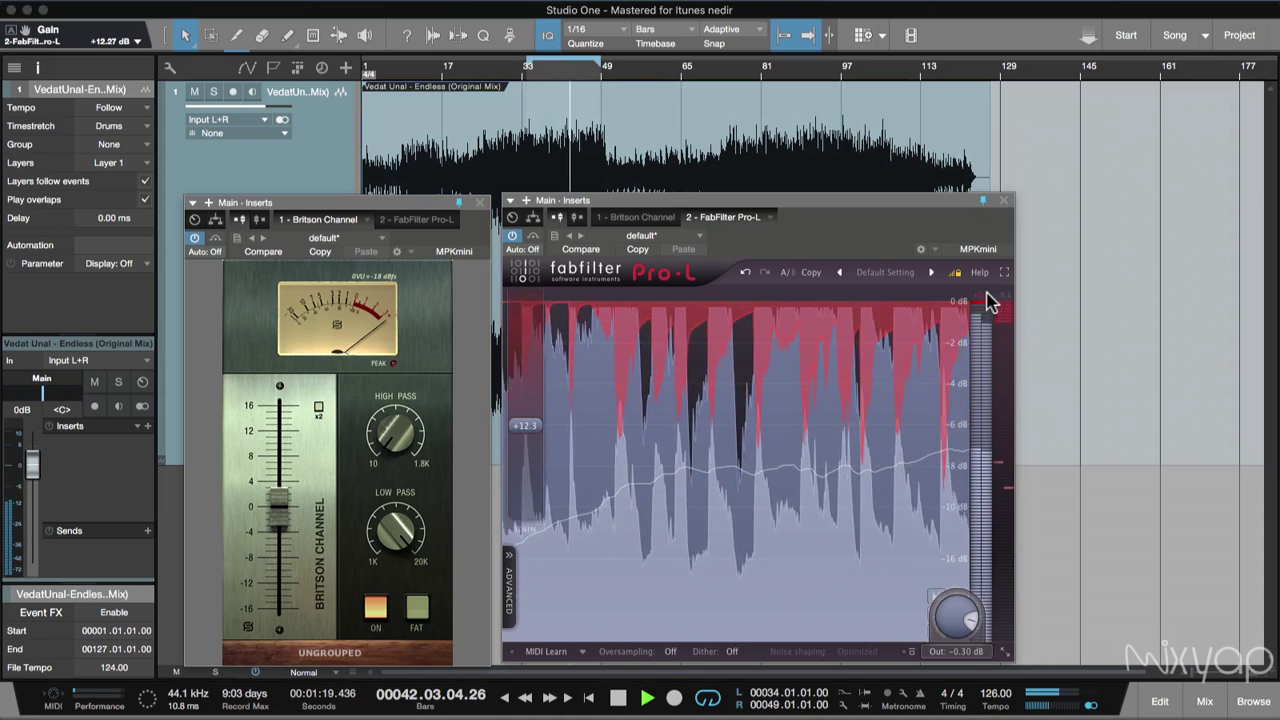
key("space")
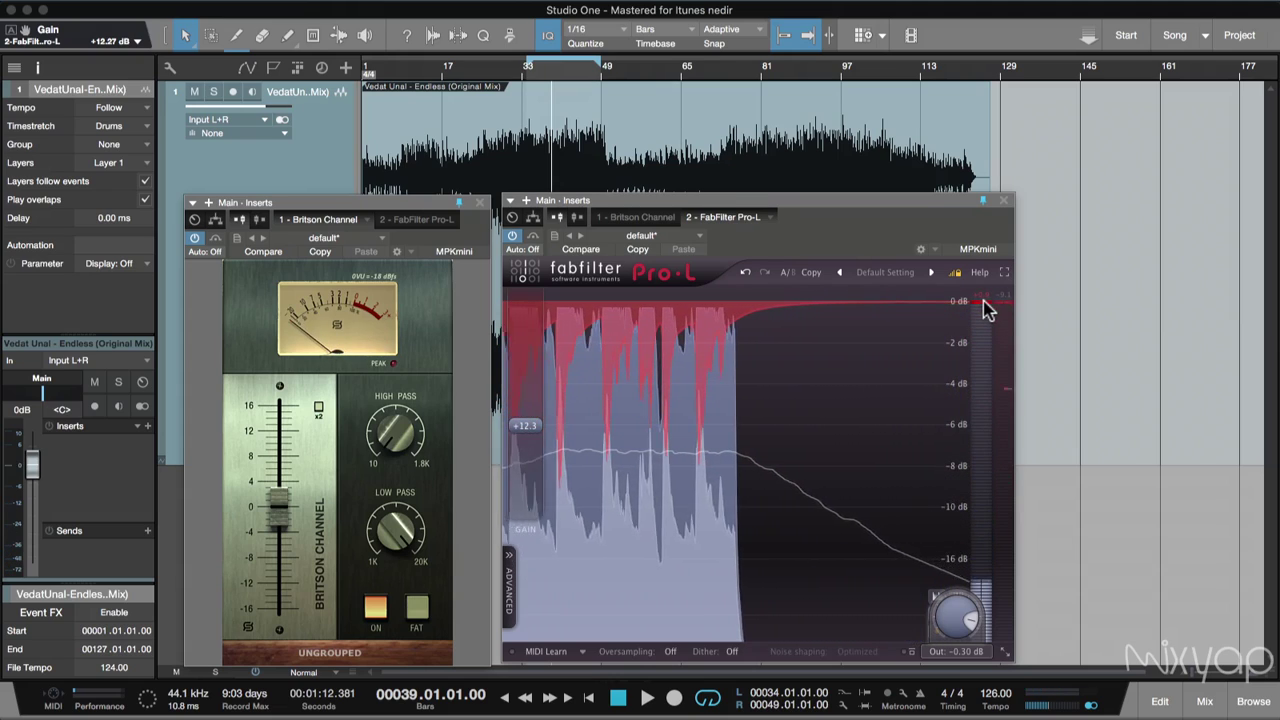
left_click_drag(528, 434, 537, 436)
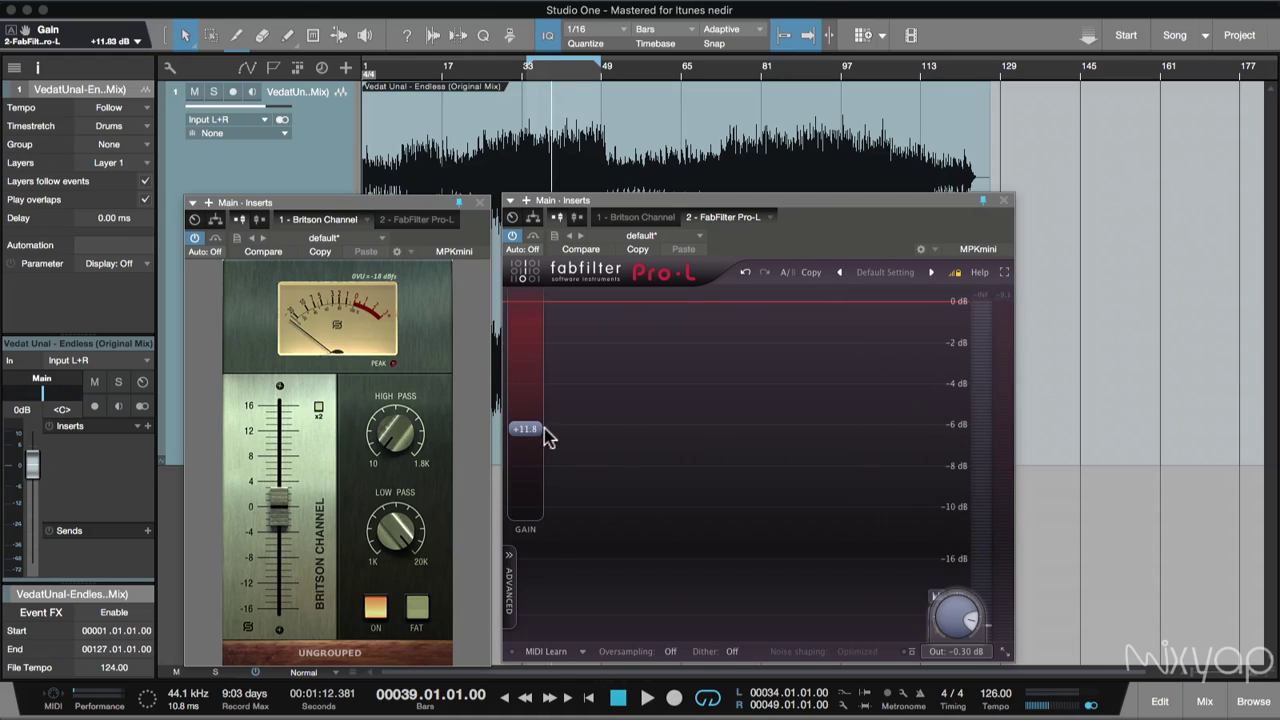
left_click_drag(530, 430, 523, 534)
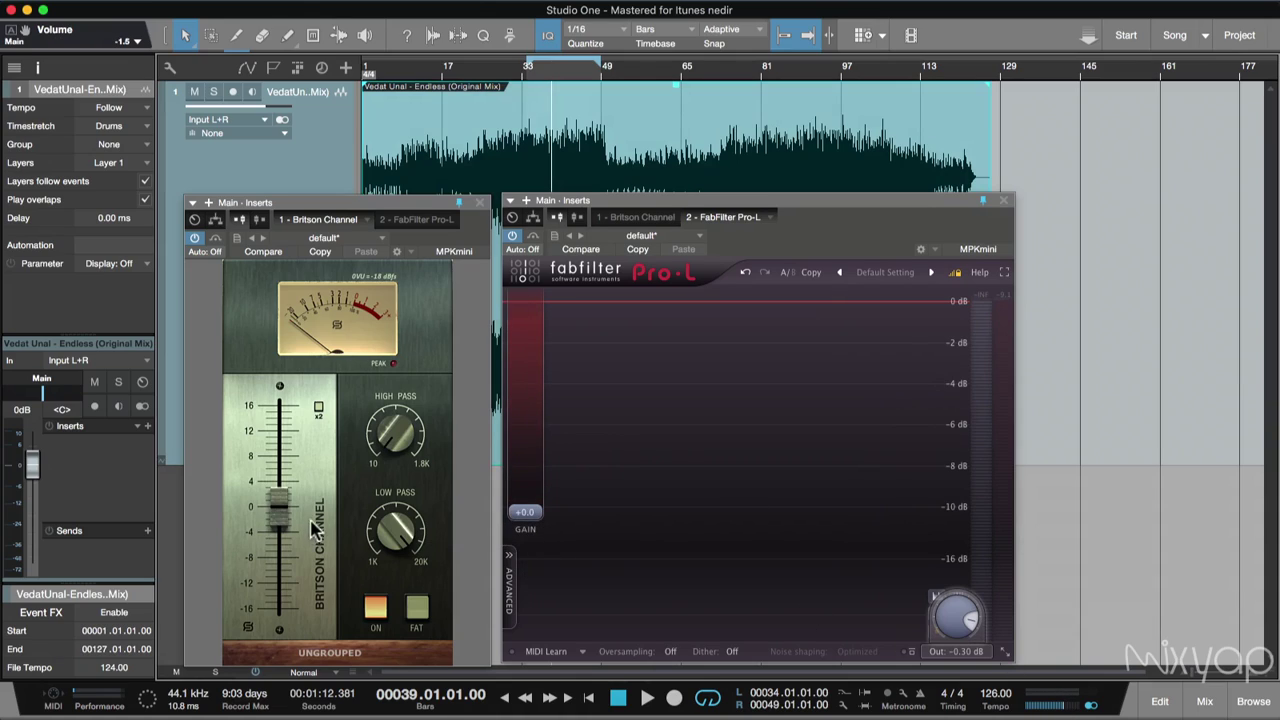
- Raise the Britson Channel gain to about 7.7 while playing the passage into the limiter
key("space")
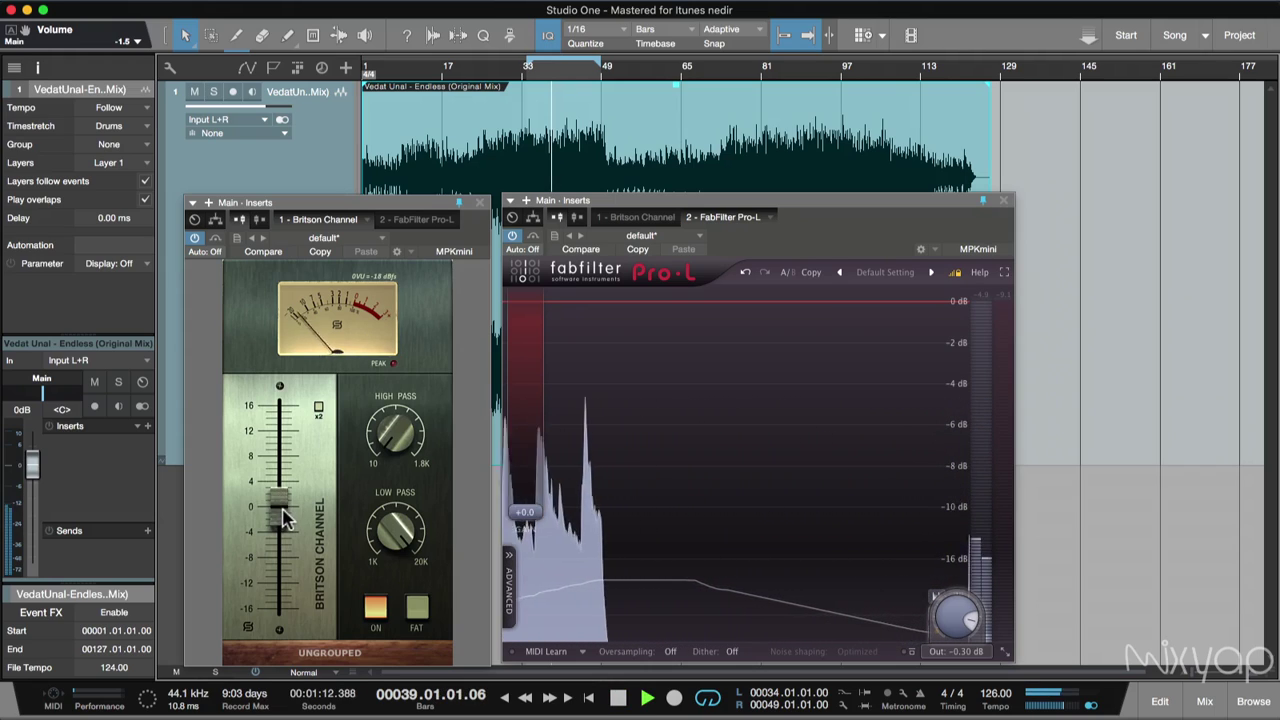
left_click_drag(280, 503, 289, 457)
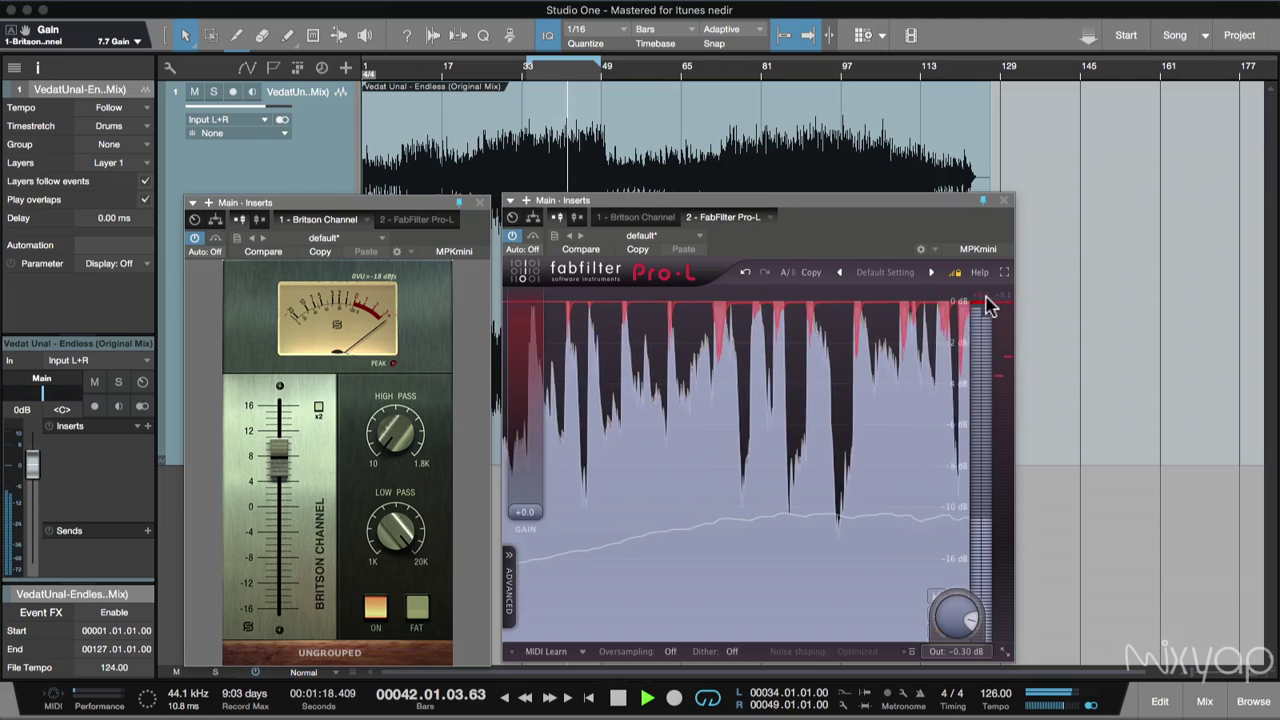
key("space")
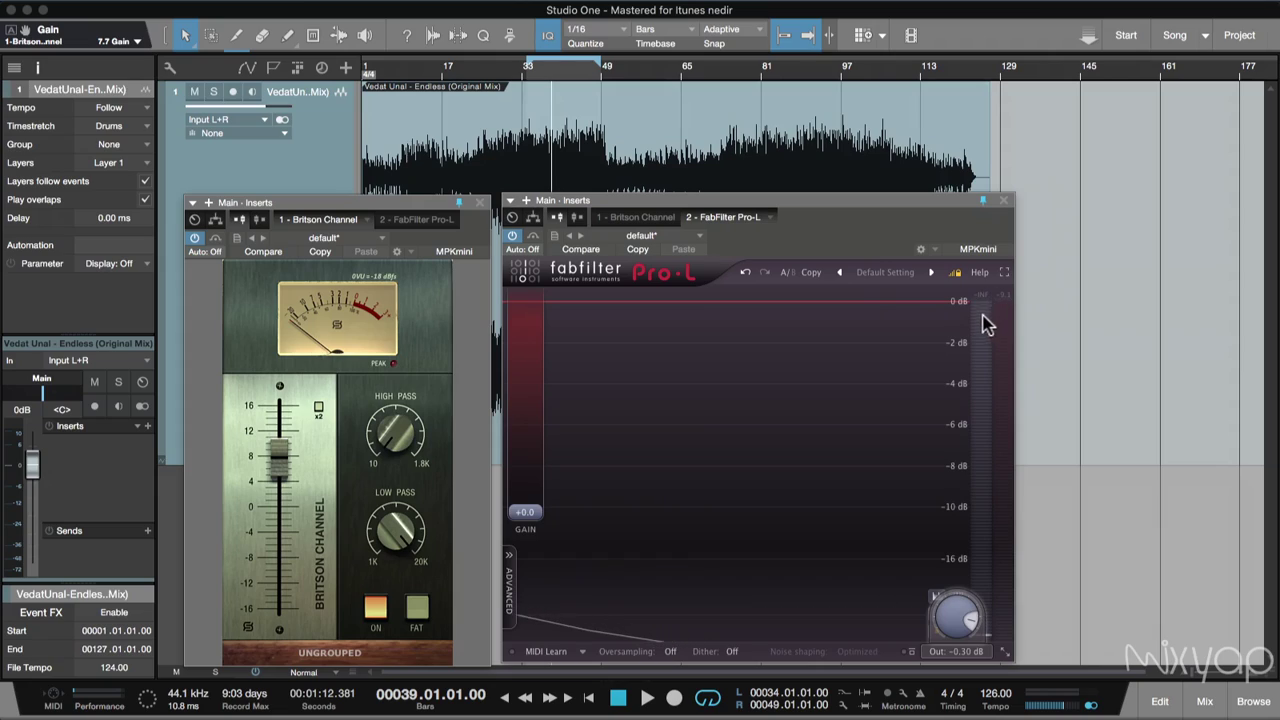
- Set the Pro-L oversampling to 4x and play the passage to check the limiter's peaks
mouse_move(955, 620)
left_click(671, 652)
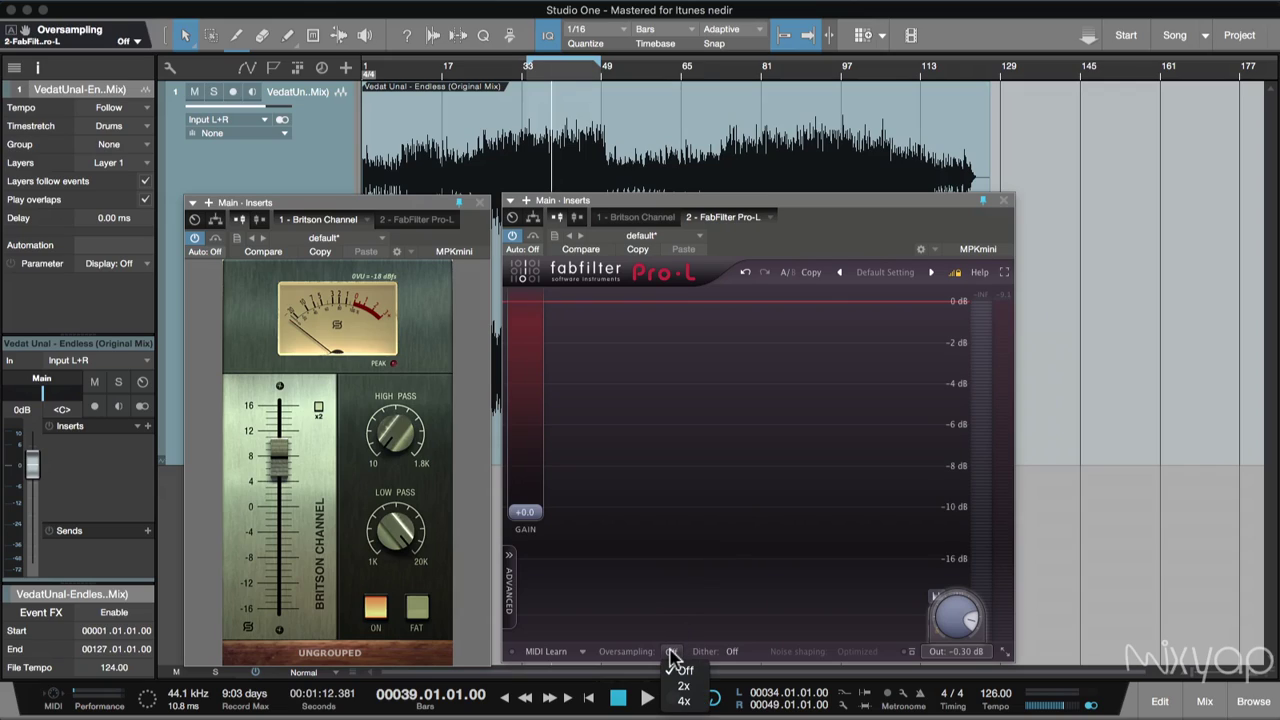
left_click(672, 655)
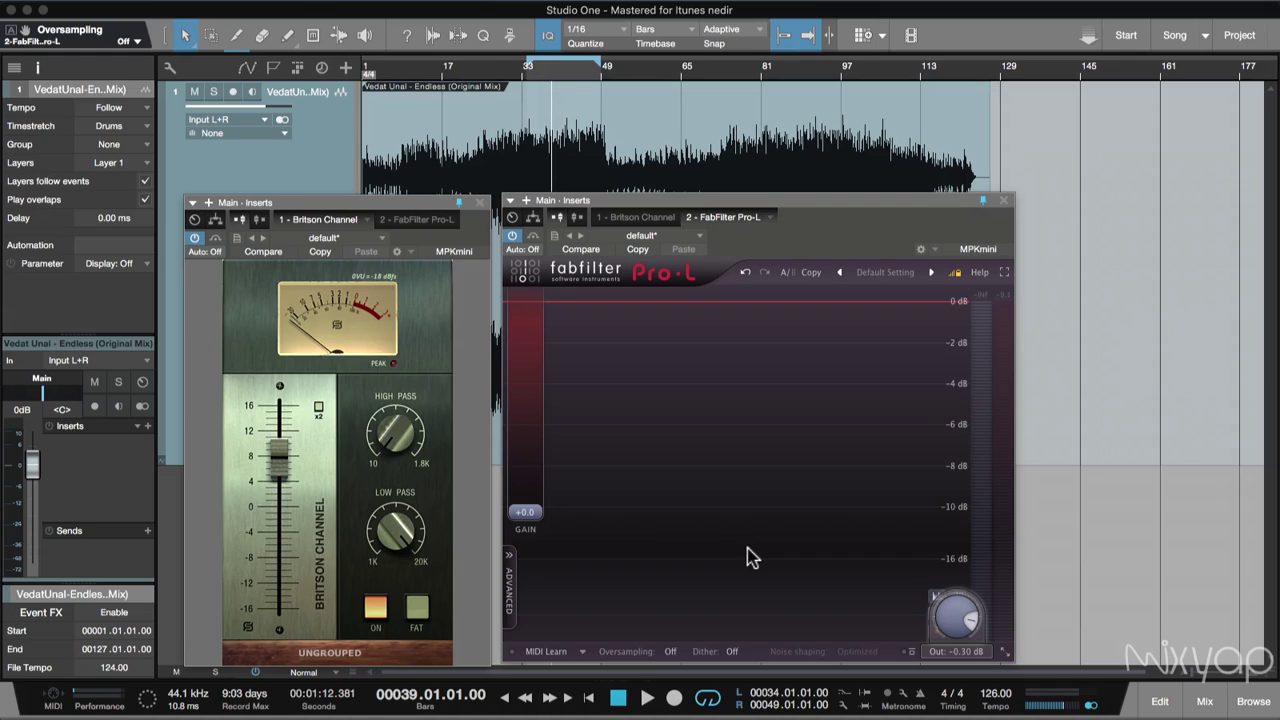
left_click(672, 652)
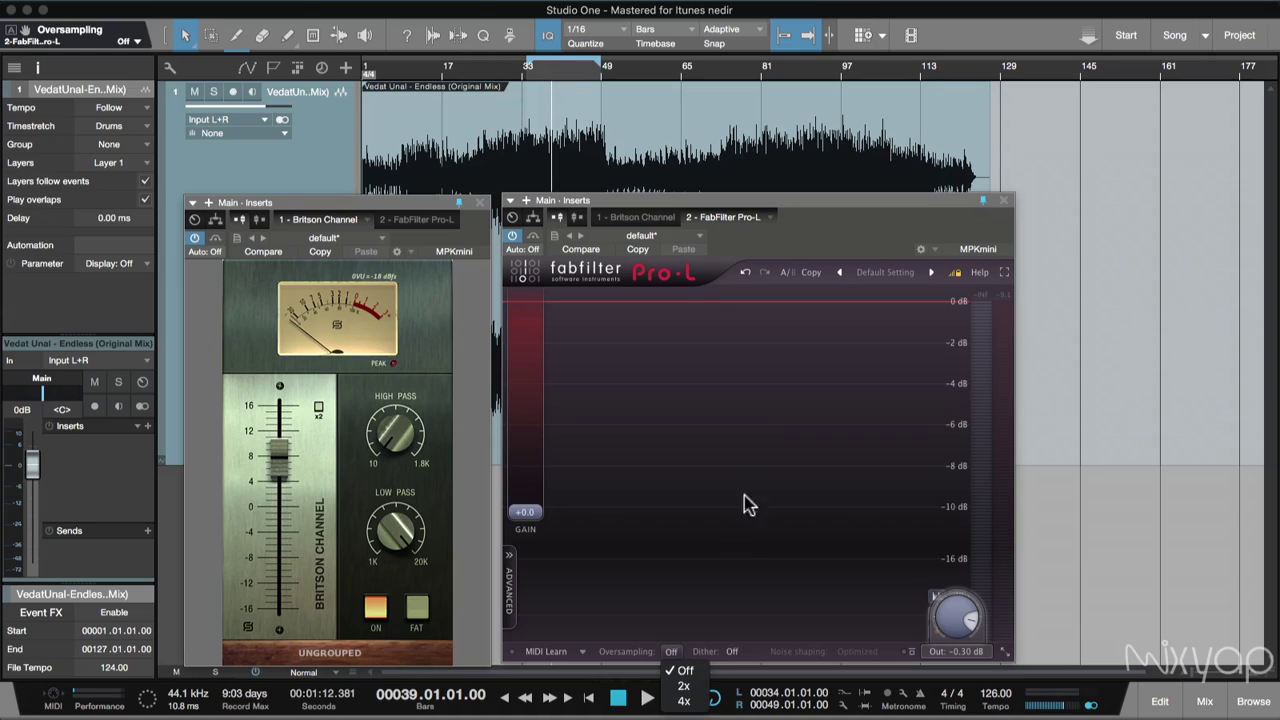
left_click(836, 249)
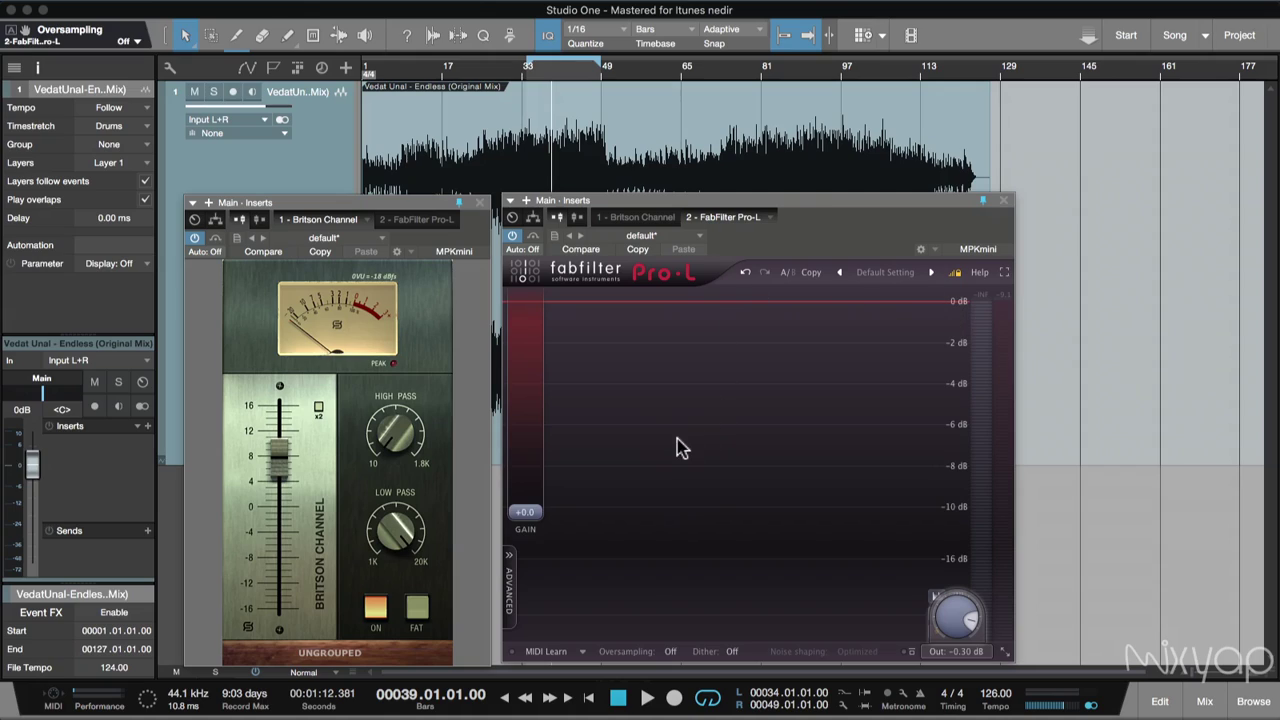
left_click(672, 652)
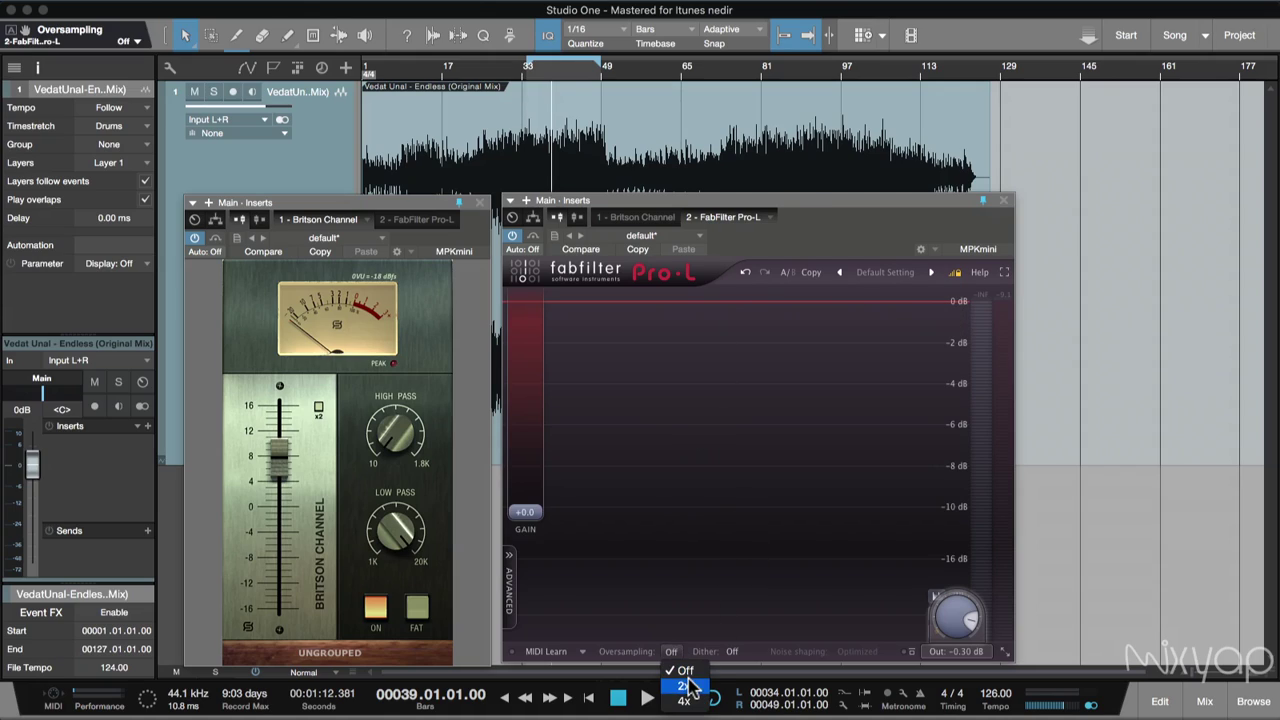
left_click(686, 702)
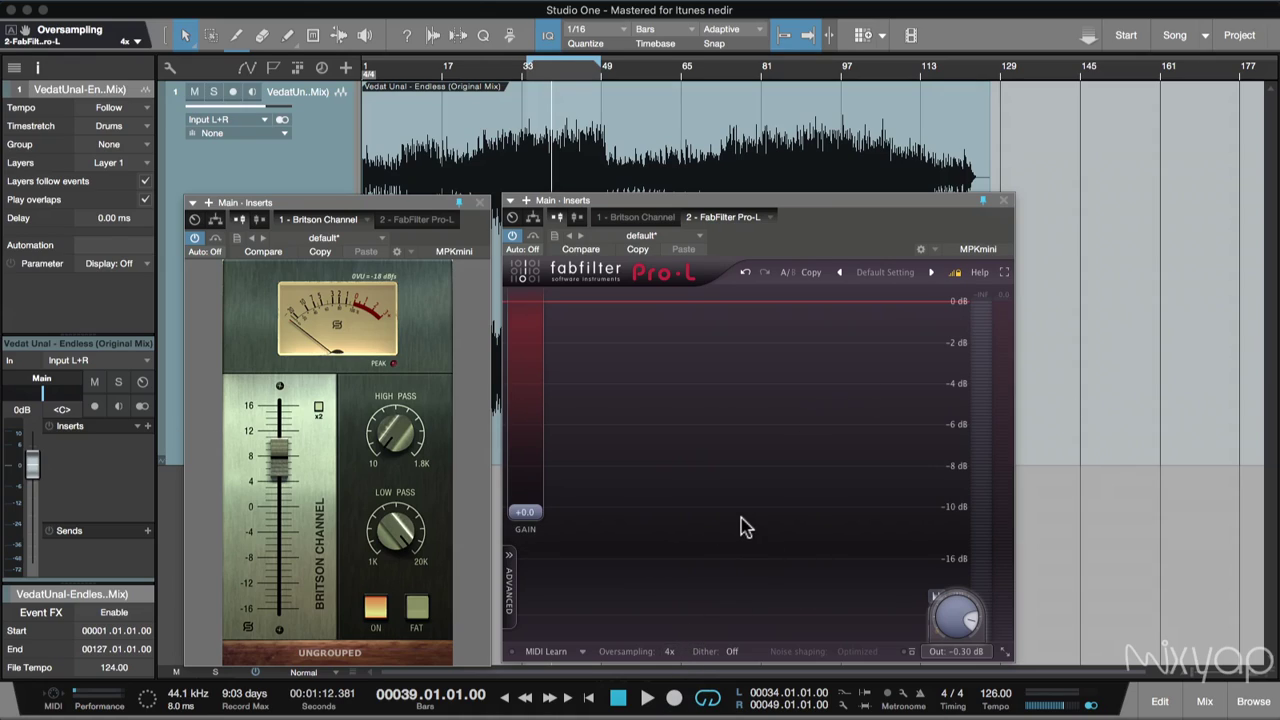
key("space")
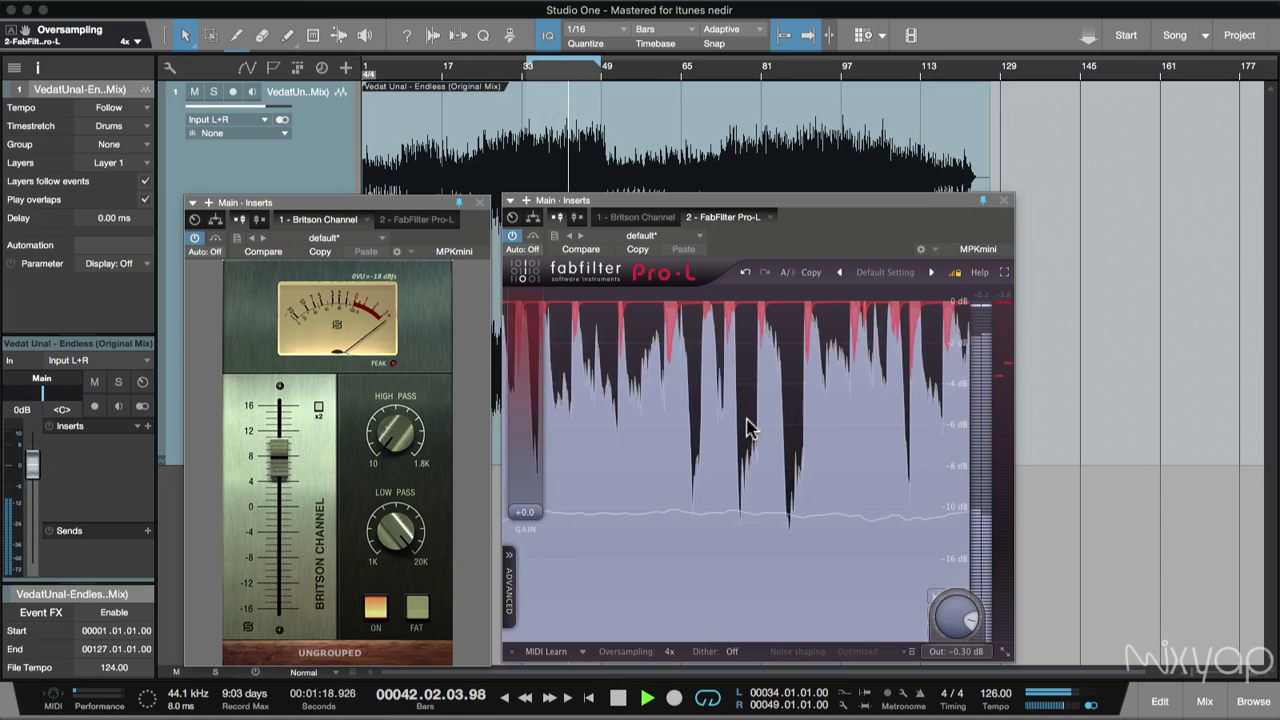
key("space")
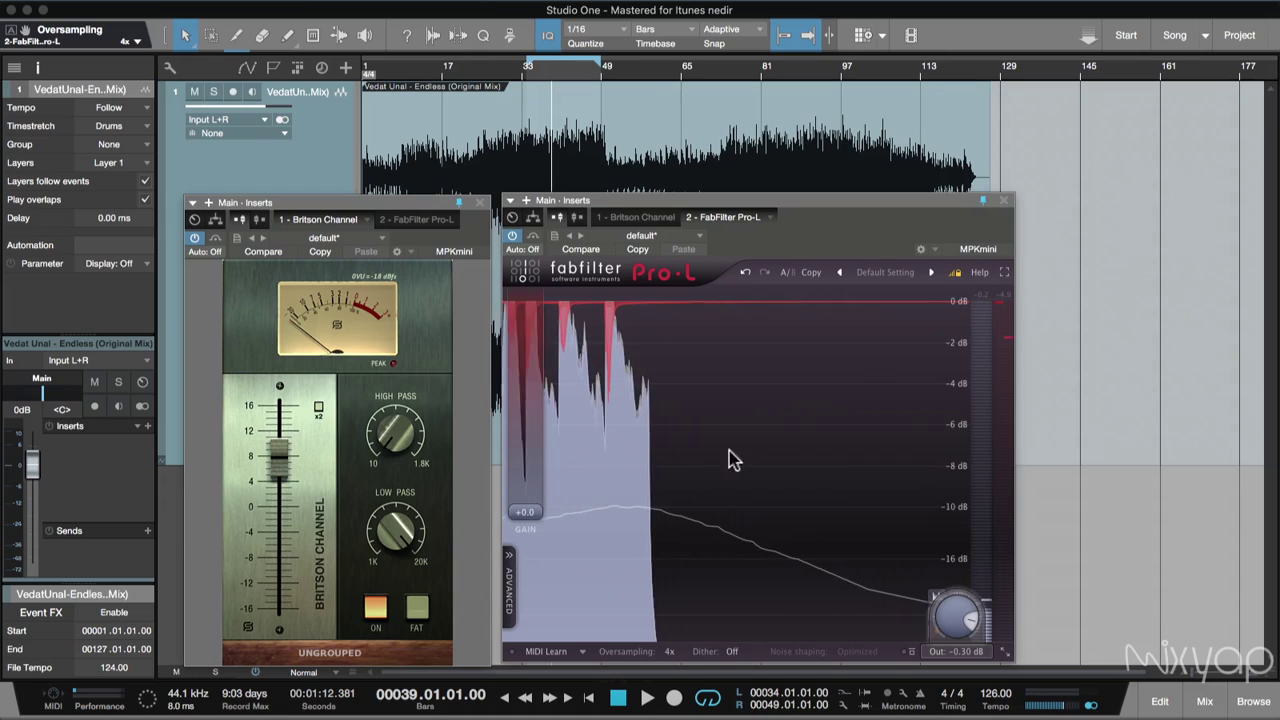
- Switch the Pro-L oversampling off during playback to compare the peaks, and restore it to 4x
key("space")
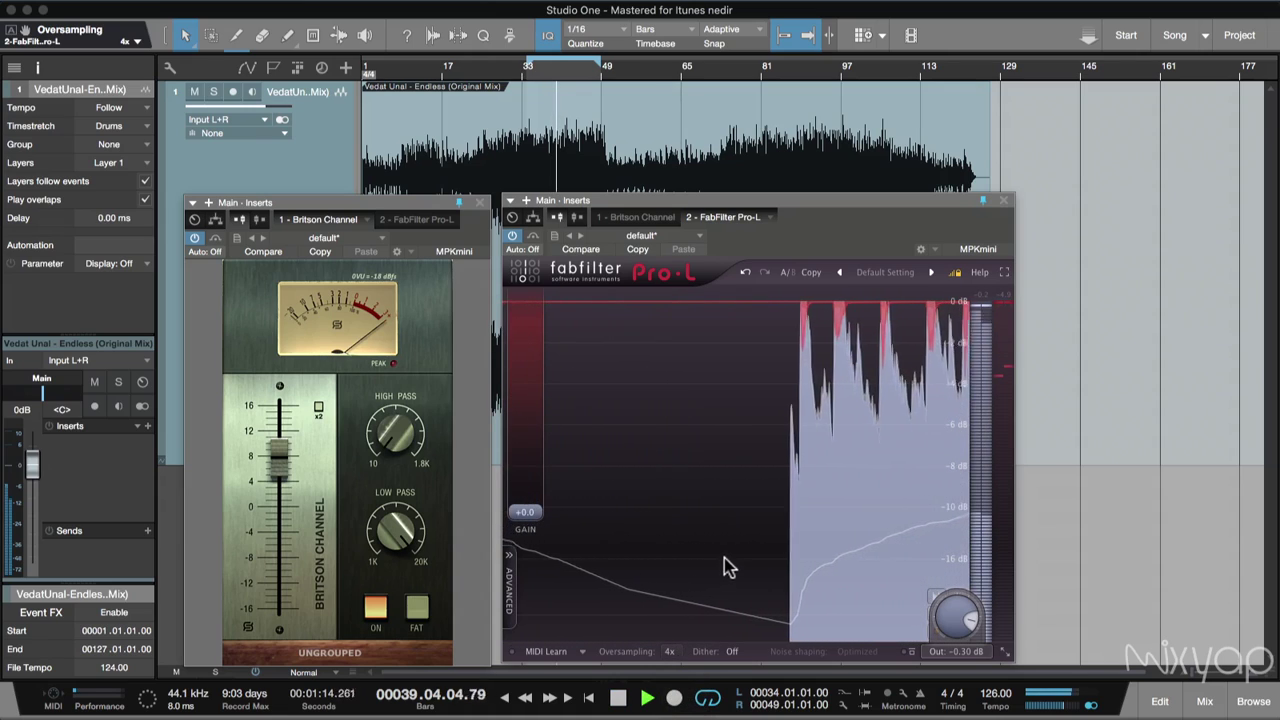
left_click(681, 651)
left_click(685, 670)
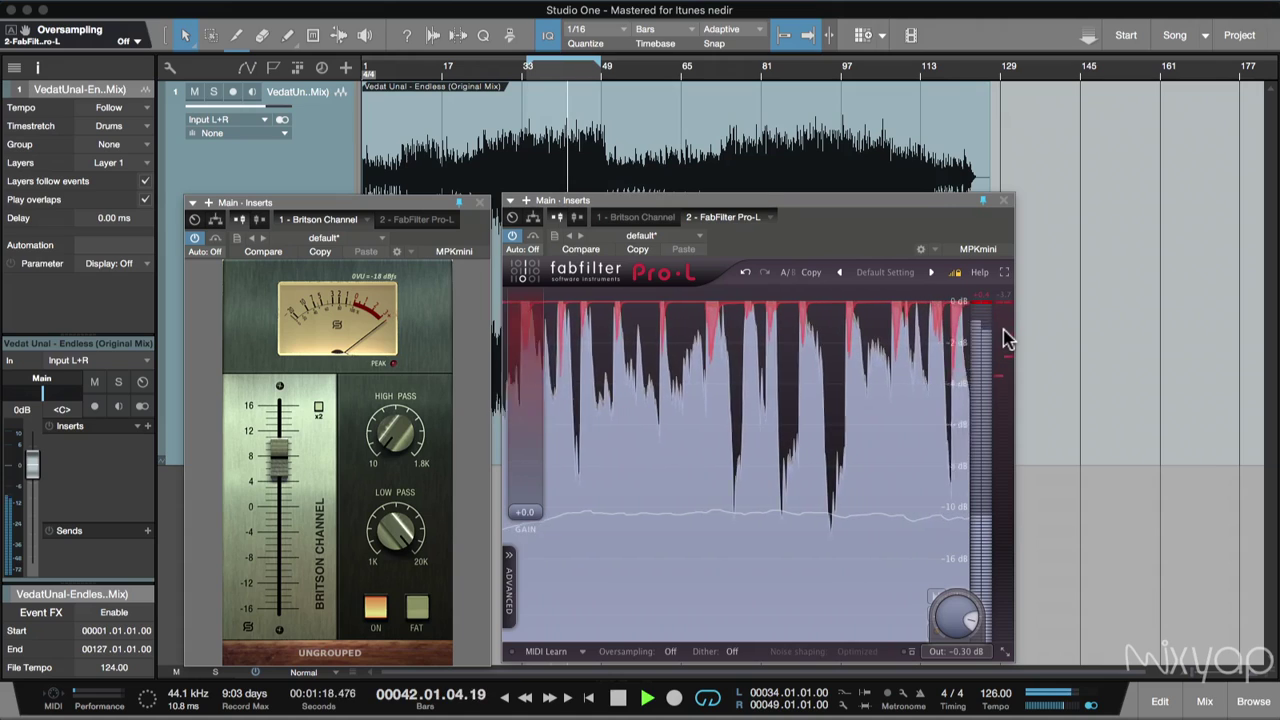
key("space")
left_click(671, 651)
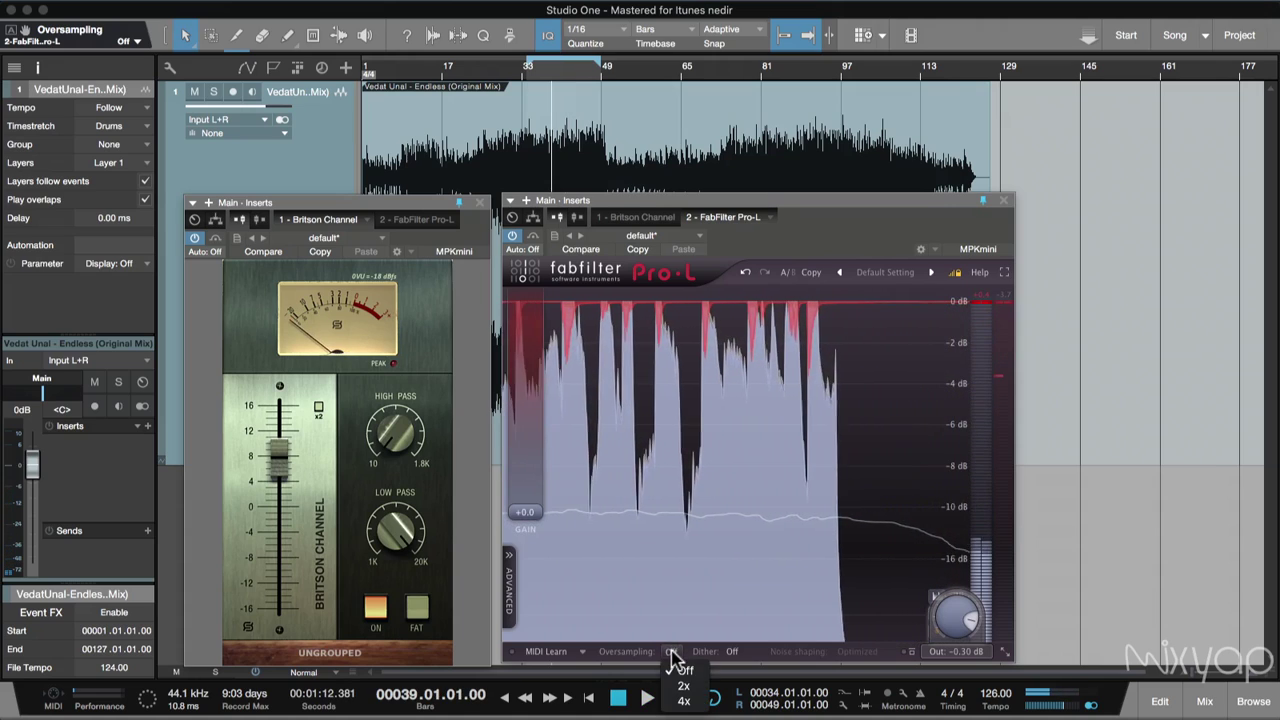
left_click(684, 701)
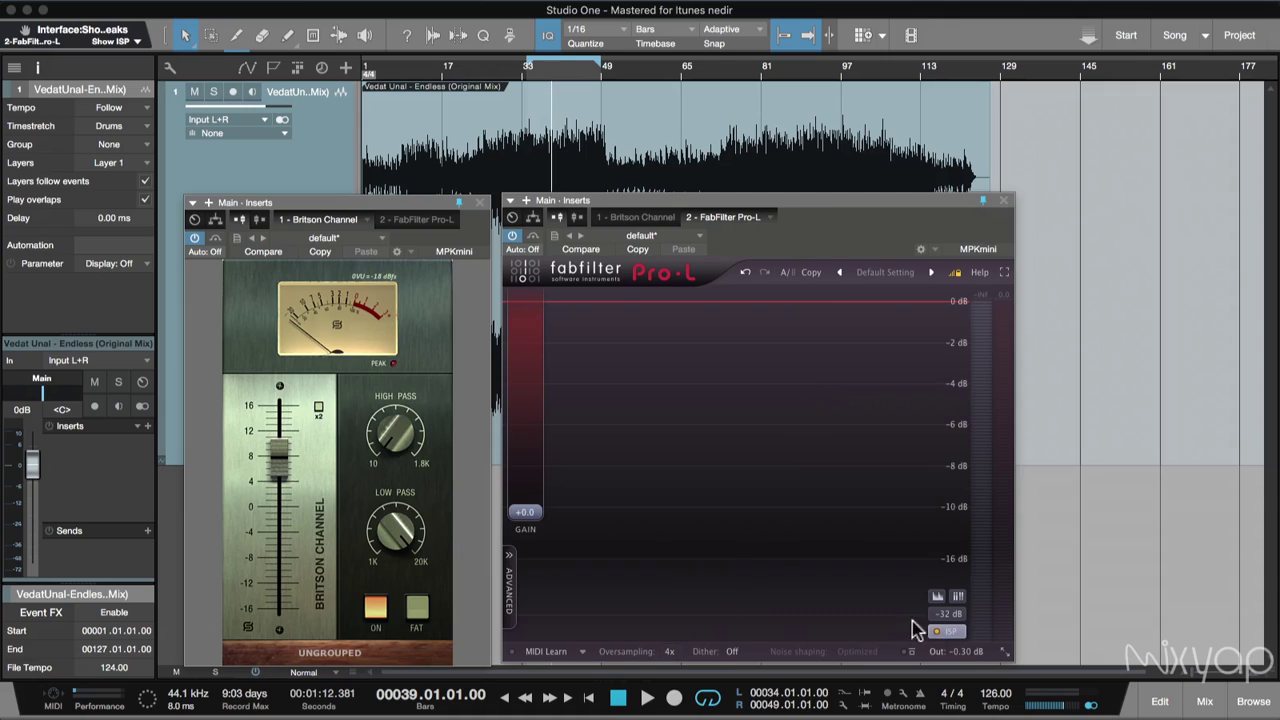
- Play the passage with 4x oversampling to examine the limiter's inter-sample peak readings
mouse_move(966, 655)
key("space")
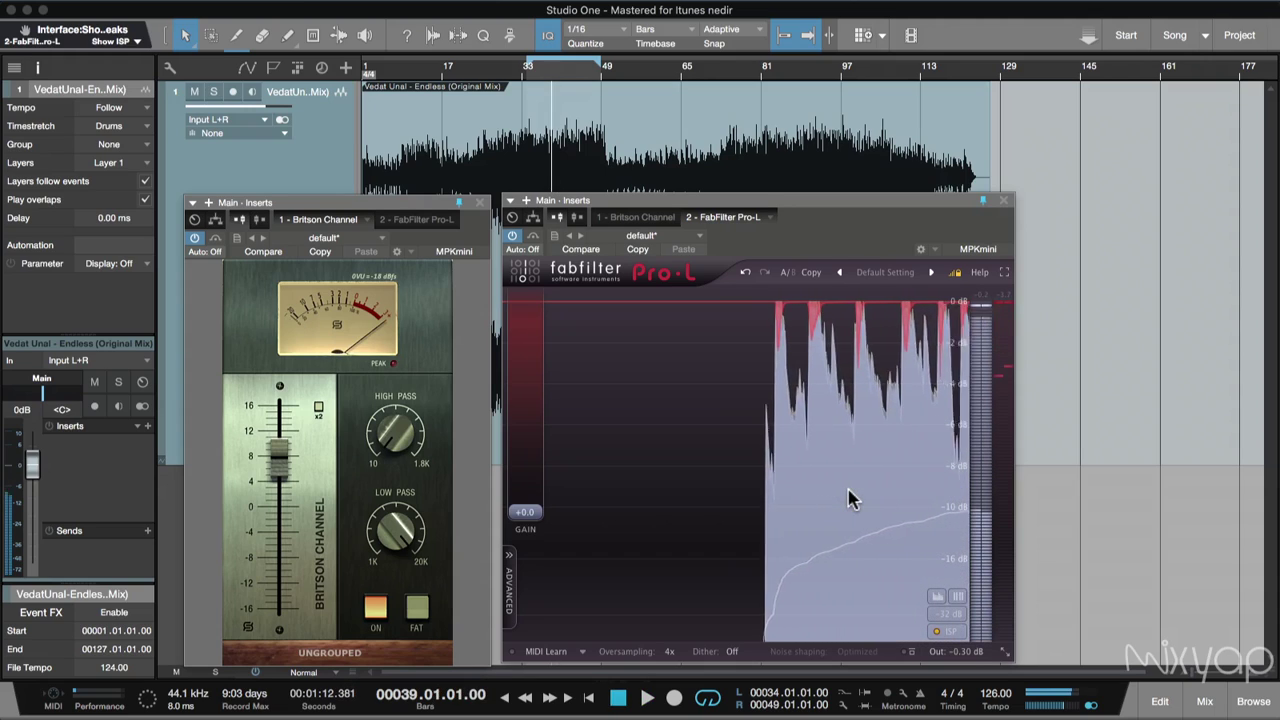
key("space")
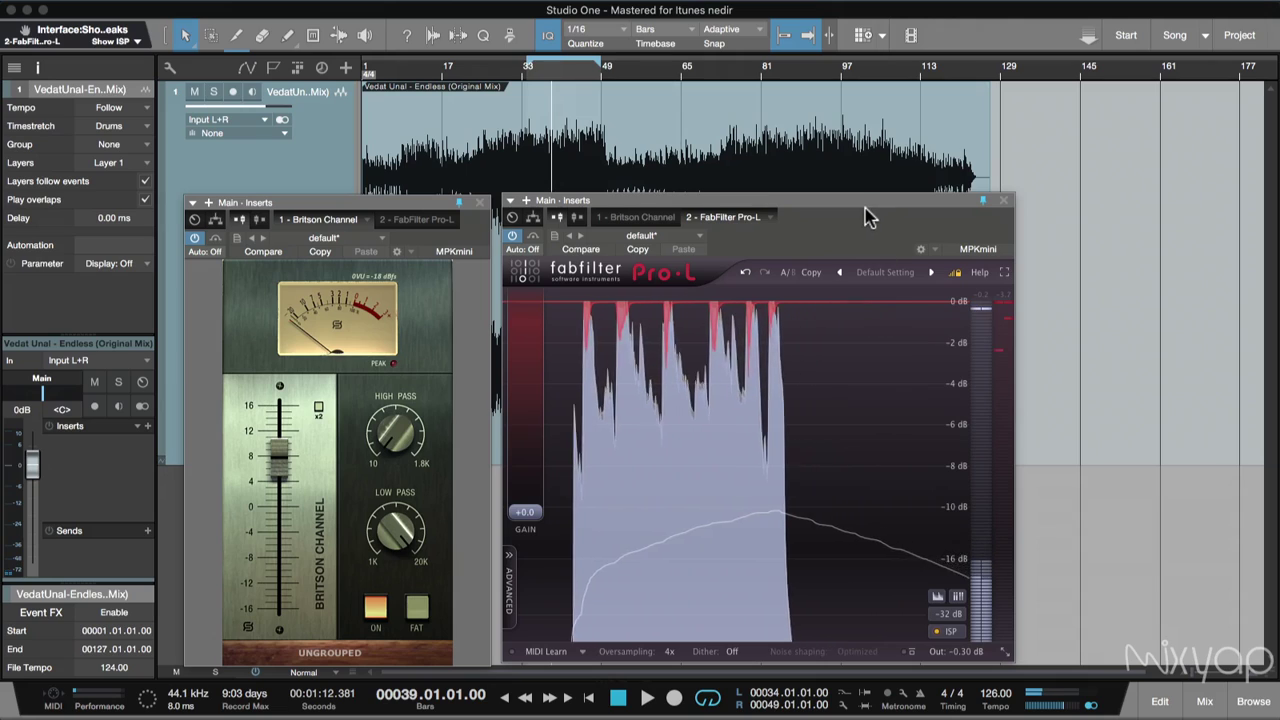
- Open the AURoundTripAAC post-fader plug-in on the main output and arrange its window alongside the Pro-L window
left_click_drag(862, 208, 854, 209)
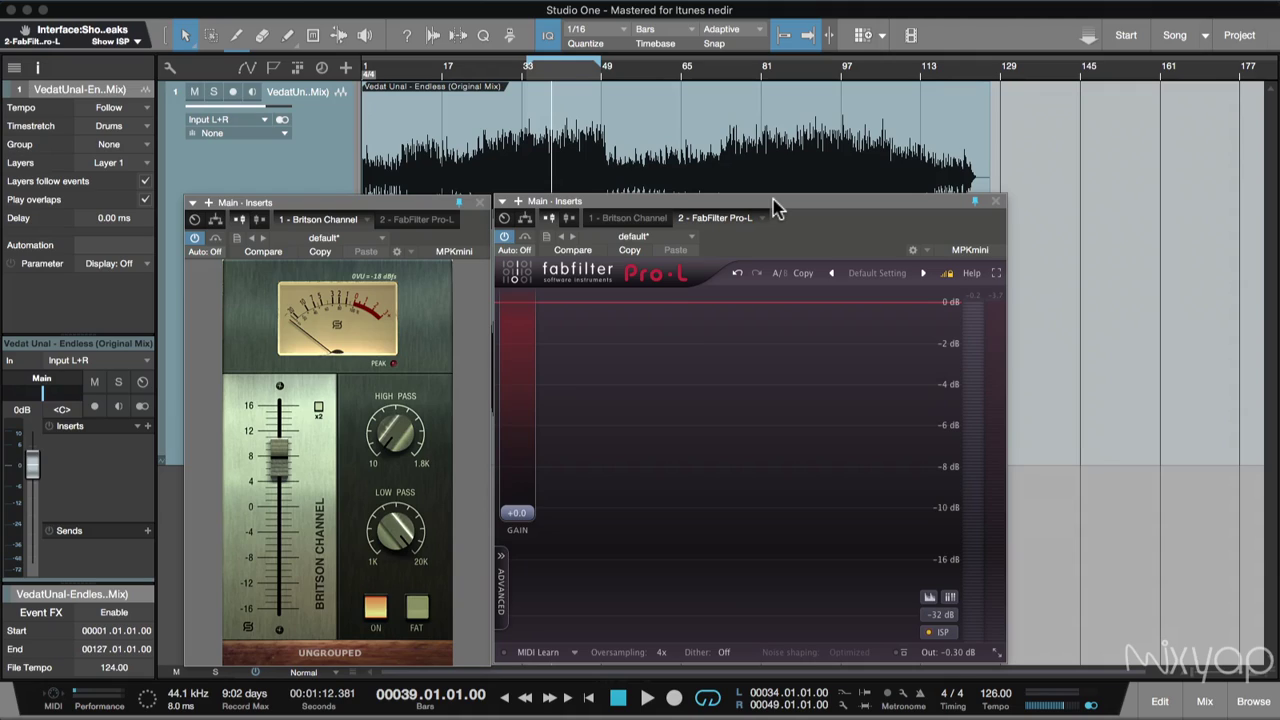
left_click(1206, 703)
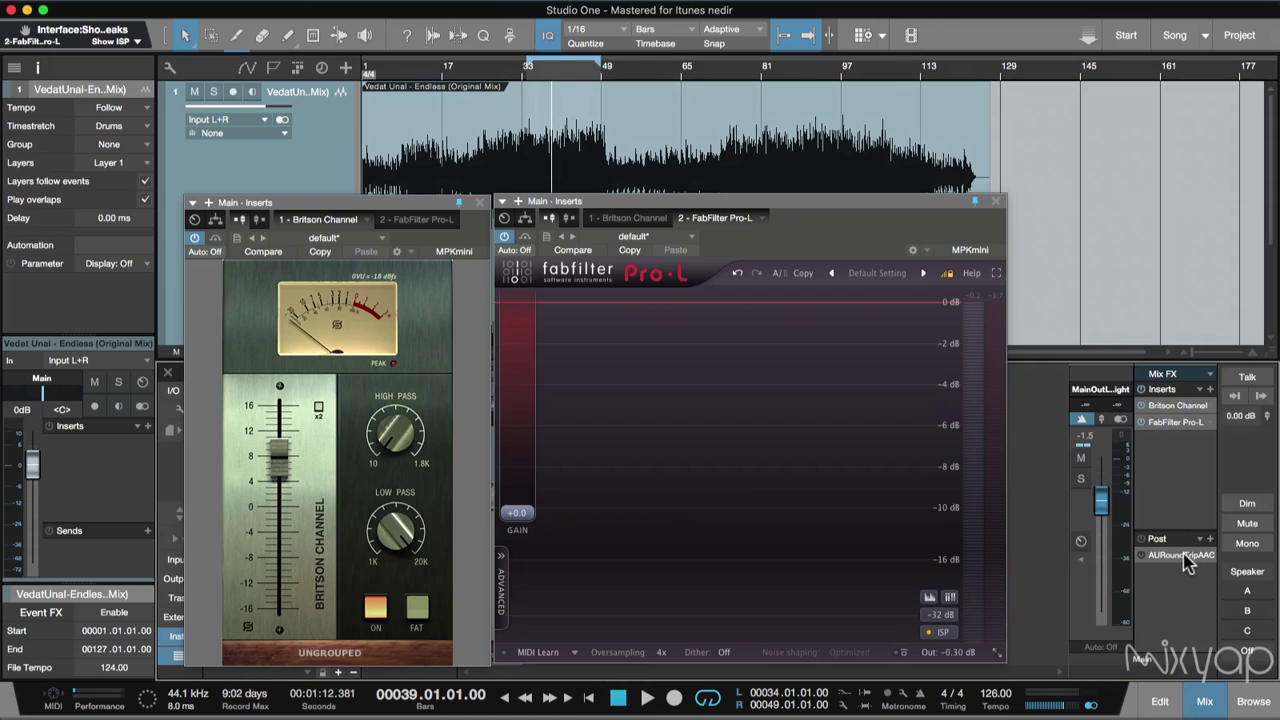
left_click(1185, 556)
left_click_drag(927, 324, 1092, 372)
left_click(1206, 702)
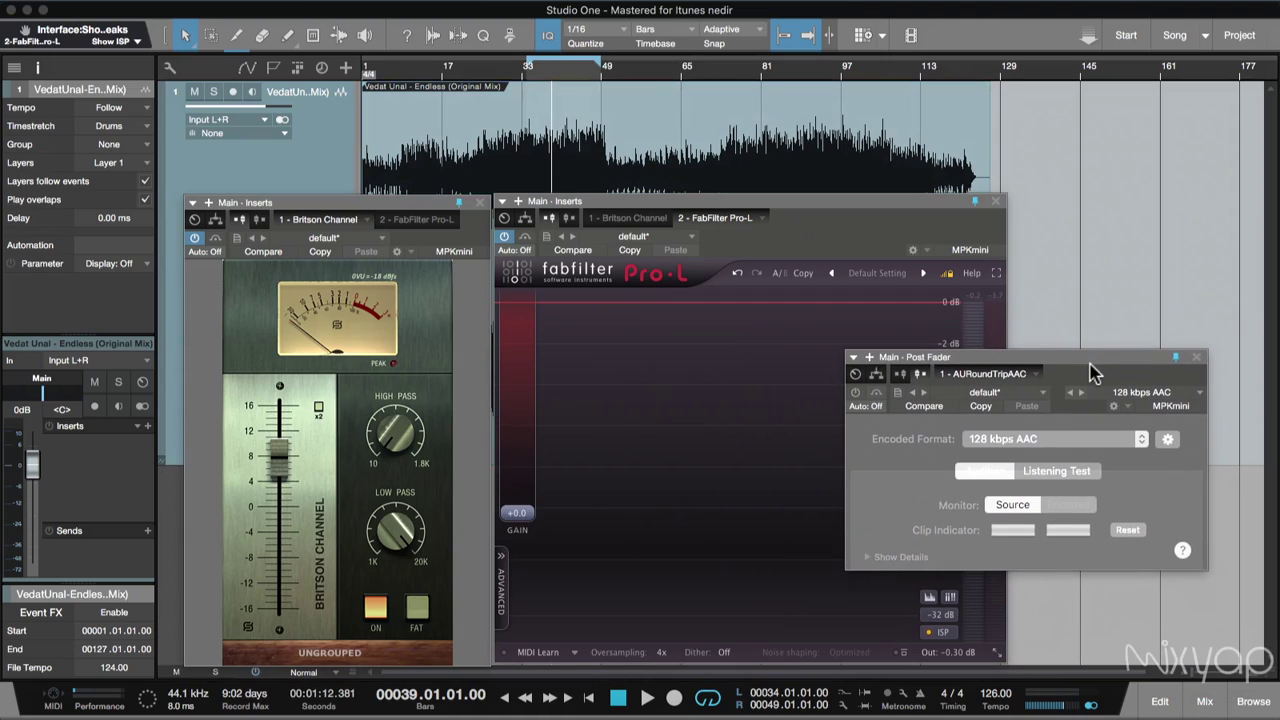
left_click_drag(866, 207, 866, 211)
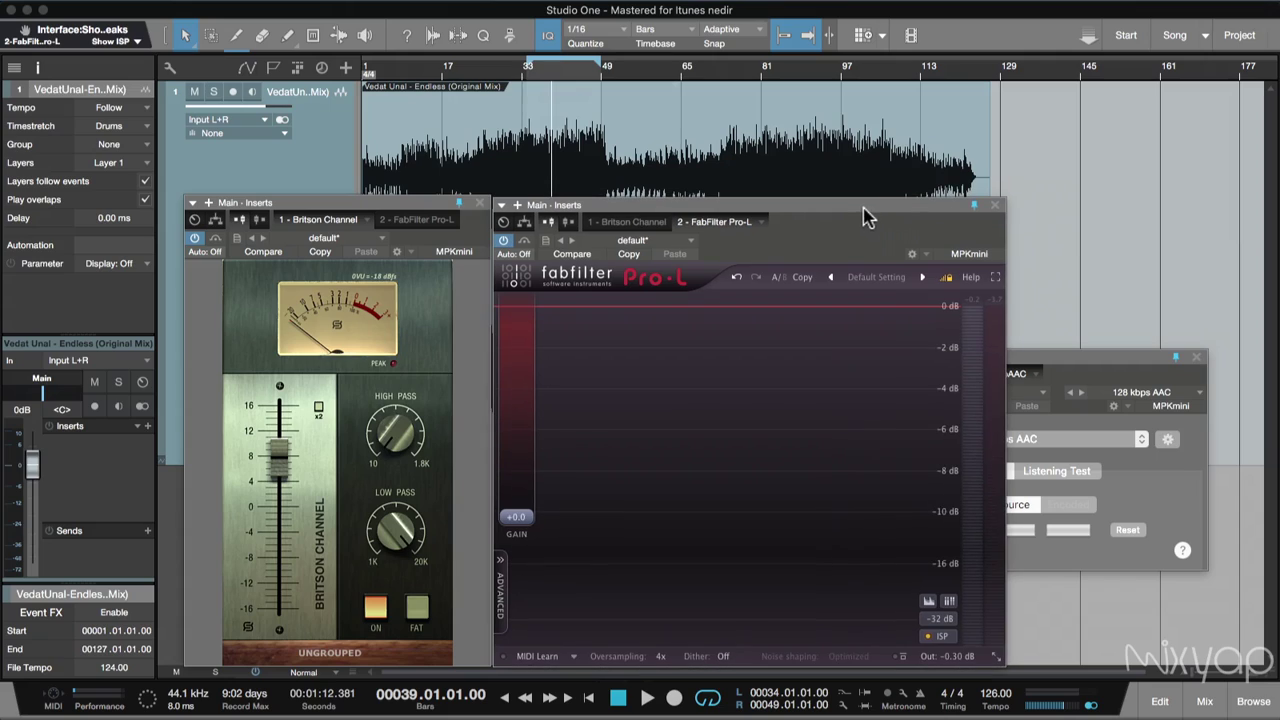
left_click_drag(1120, 358, 1090, 392)
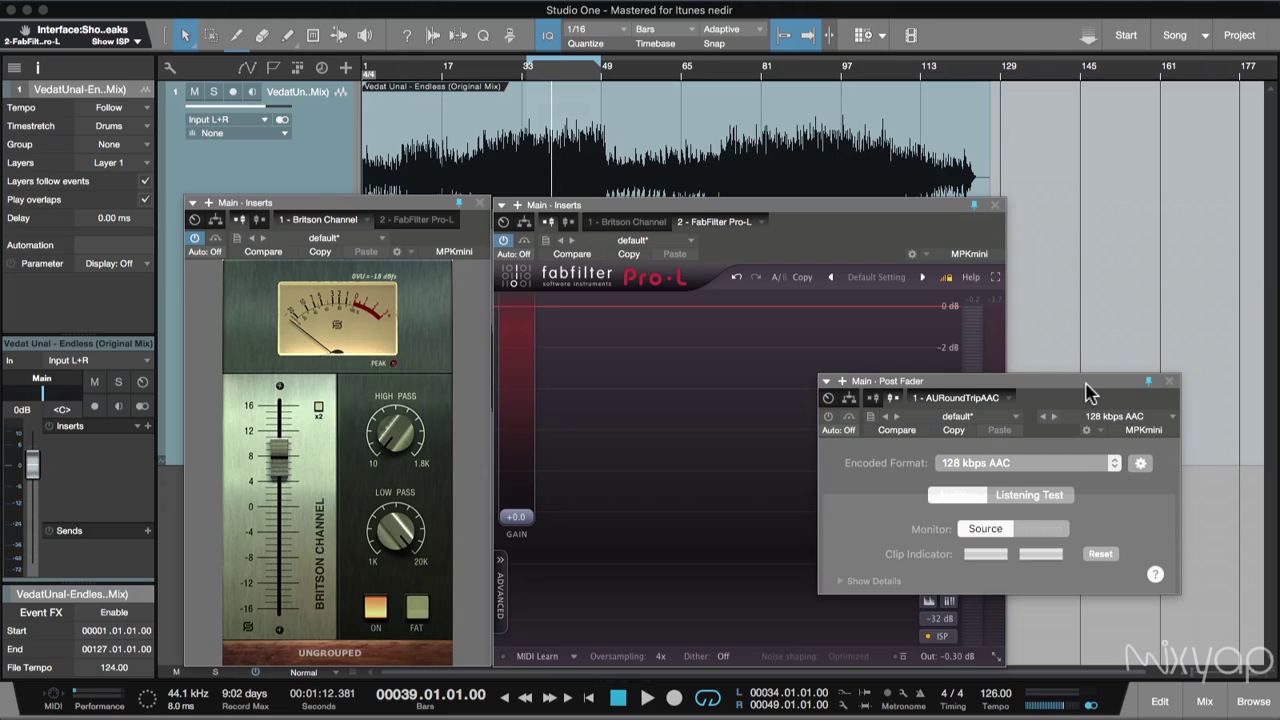
- Expand the AURoundTripAAC peak and clip details and reposition its window so that all the readings fit on screen
left_click(1066, 466)
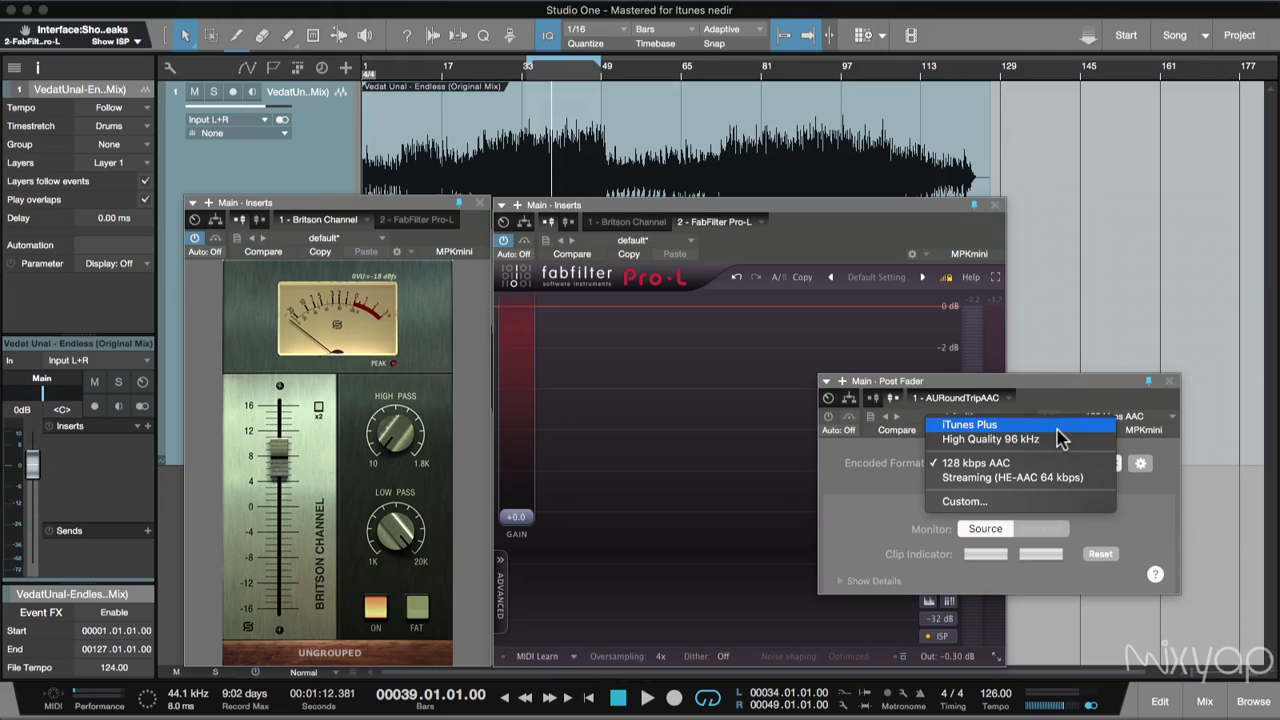
left_click(986, 409)
left_click_drag(1004, 389, 940, 400)
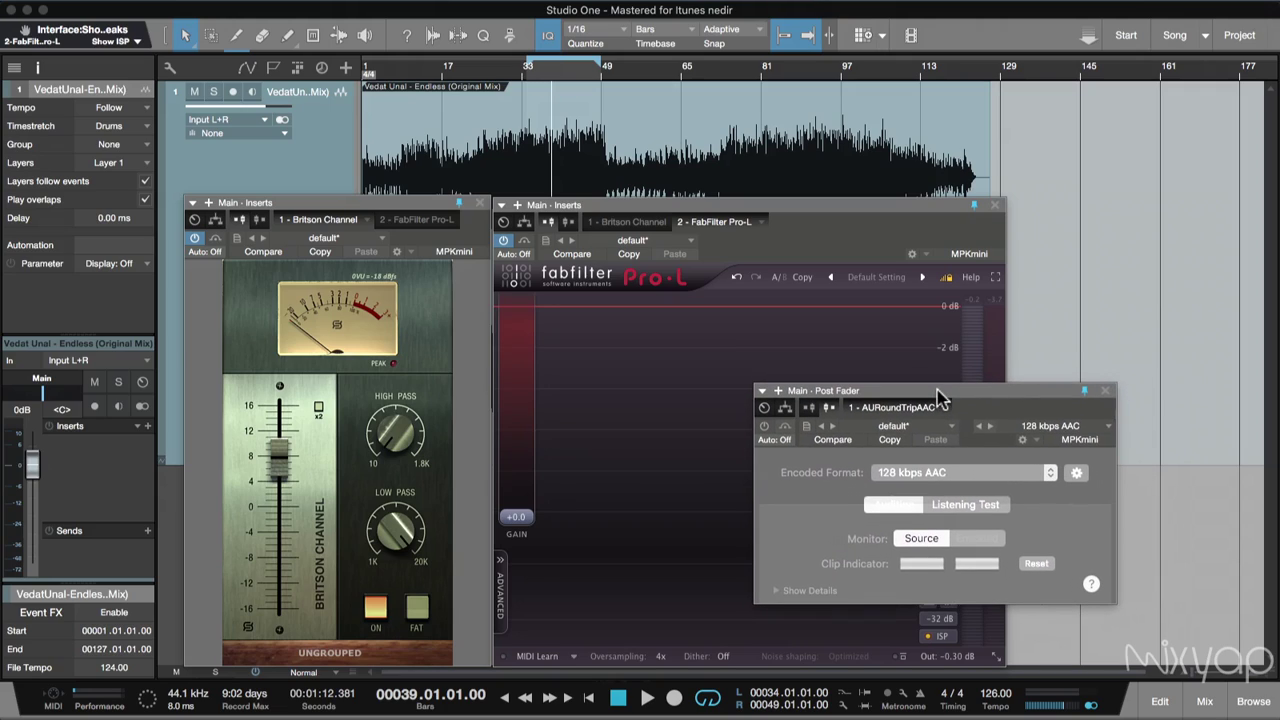
left_click(796, 592)
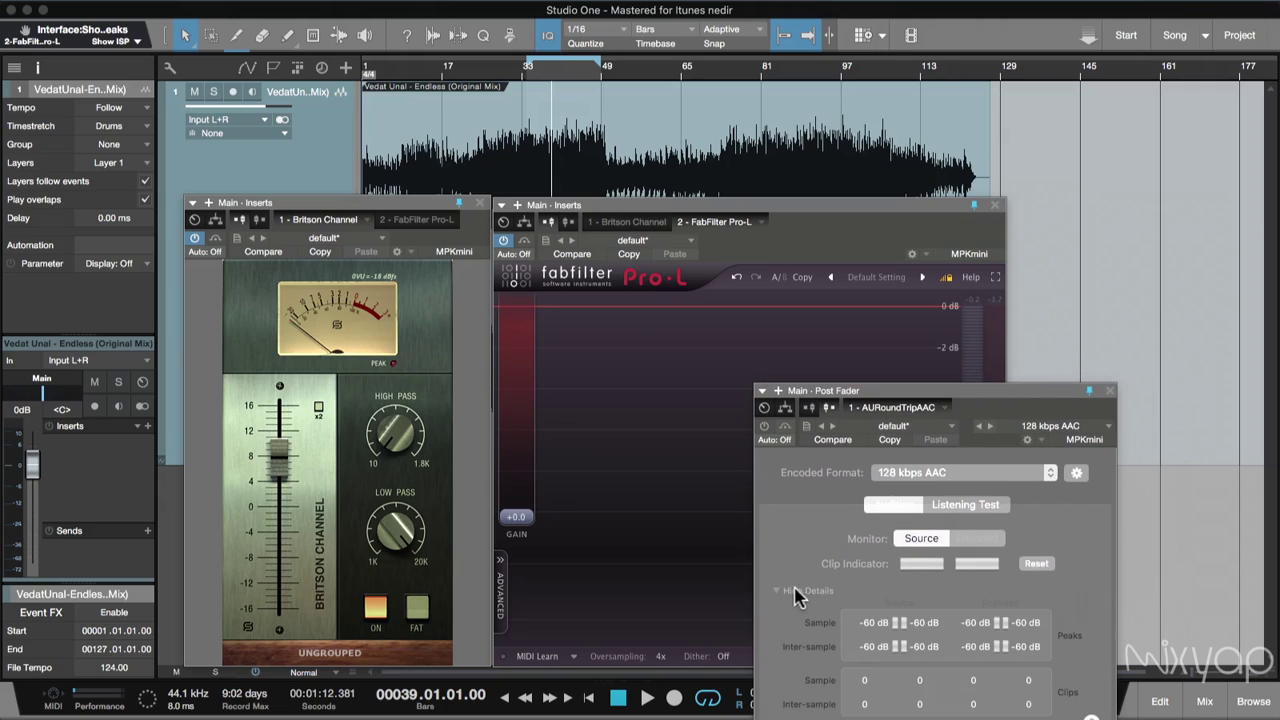
left_click_drag(943, 392, 946, 295)
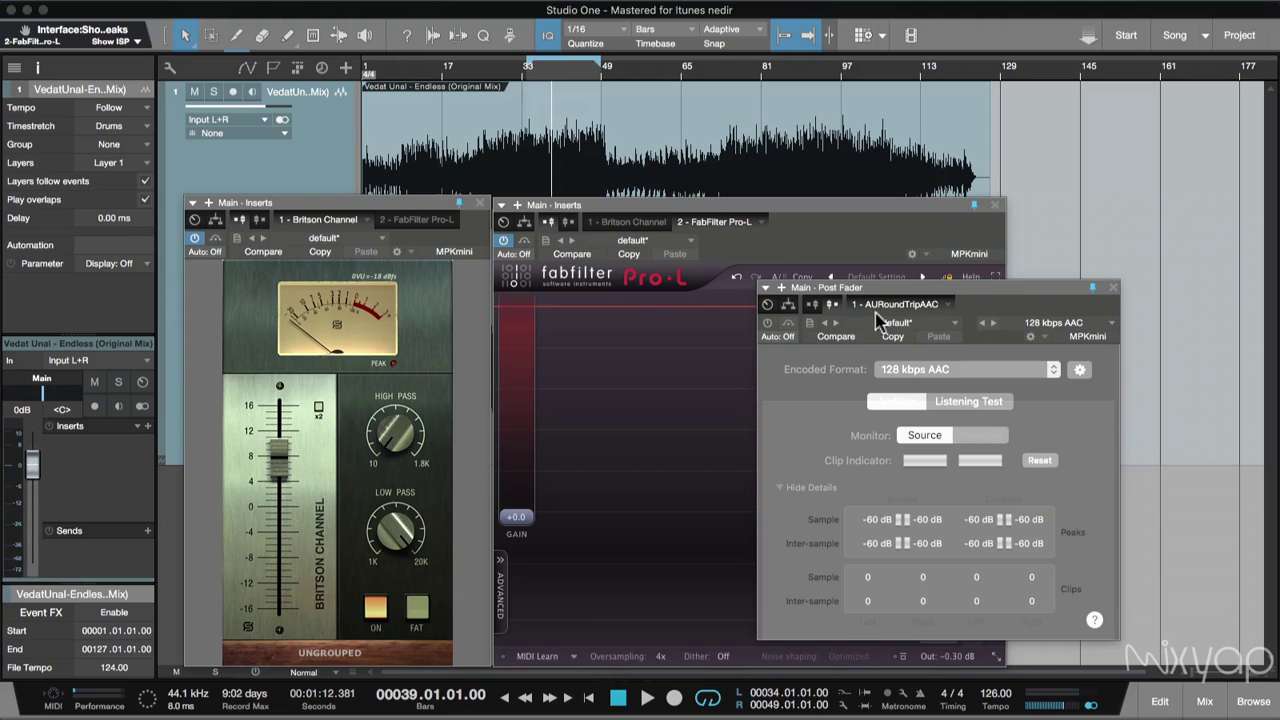
- Set the AURoundTripAAC encoded format to iTunes Plus
left_click(955, 371)
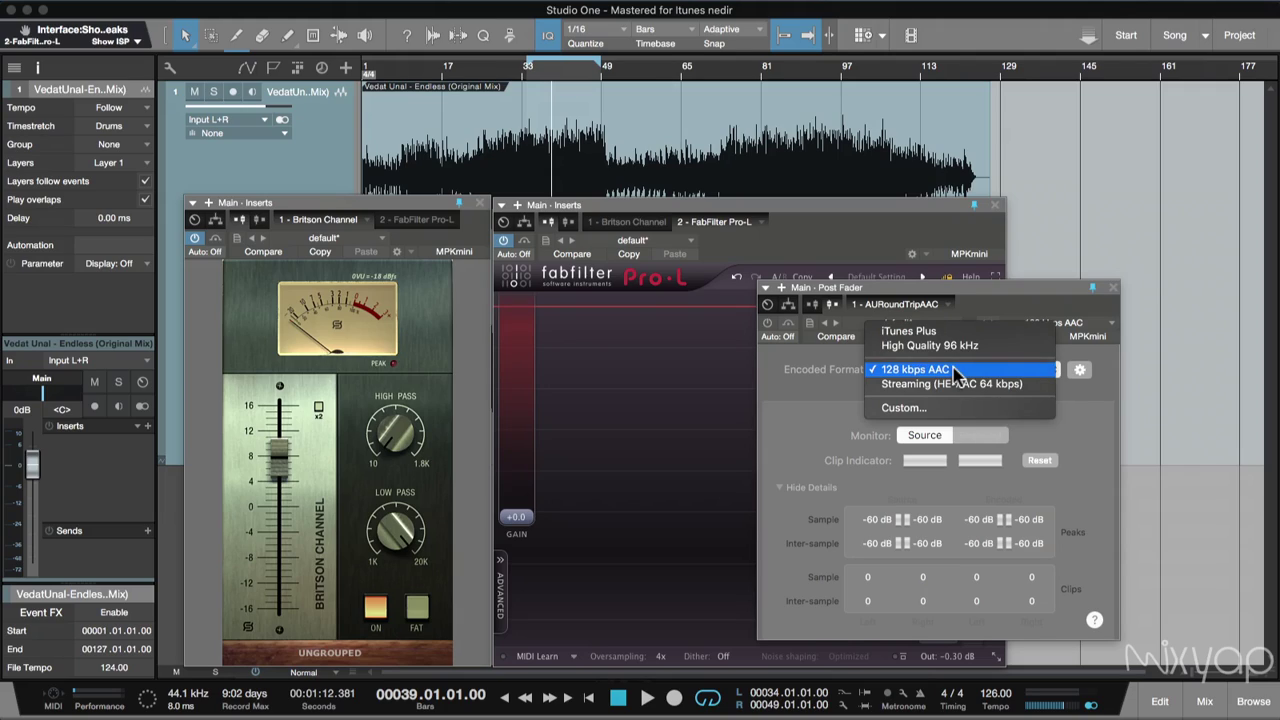
left_click(958, 333)
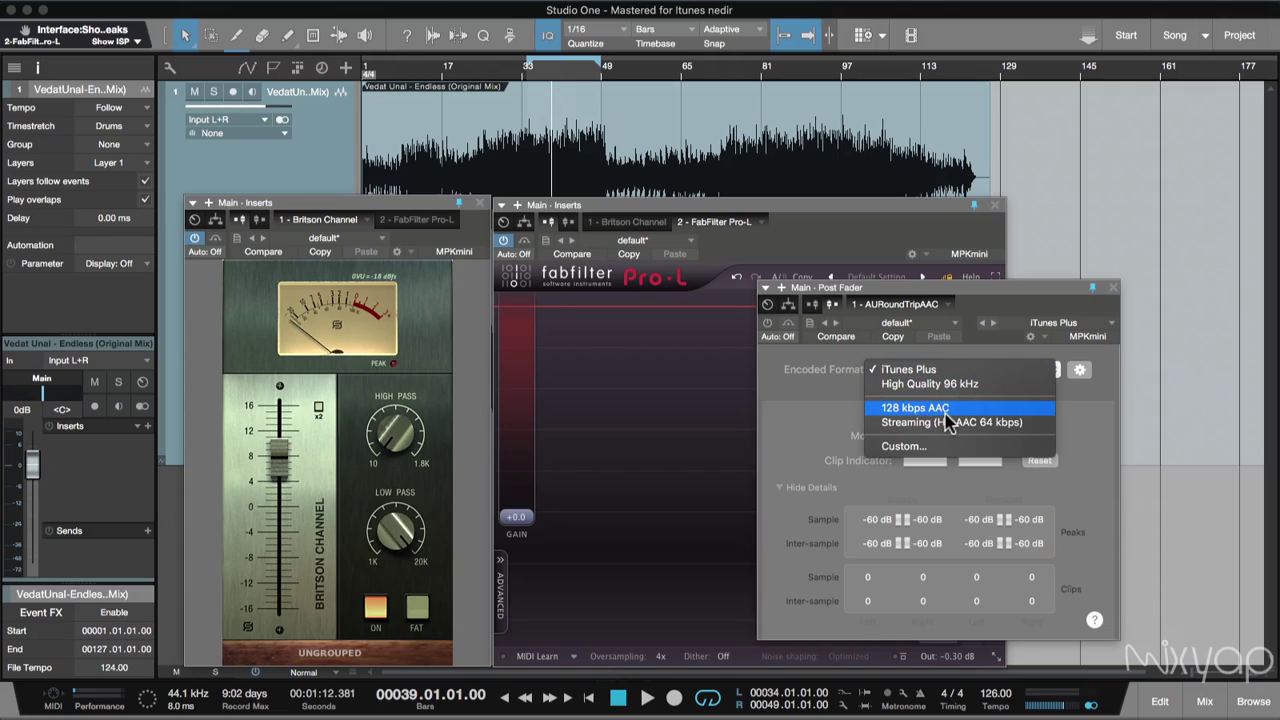
left_click(925, 370)
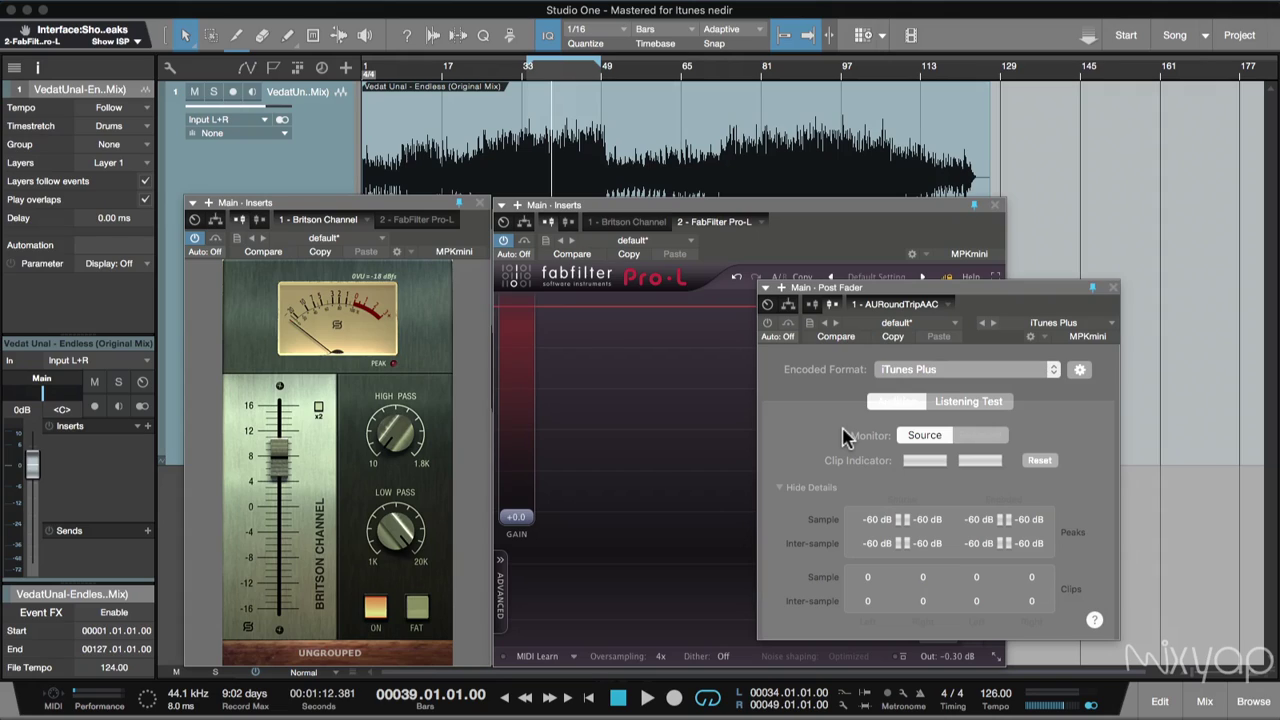
- Activate AURoundTripAAC during playback and reset its clip indicator to check the passage for peaks and clips
key("space")
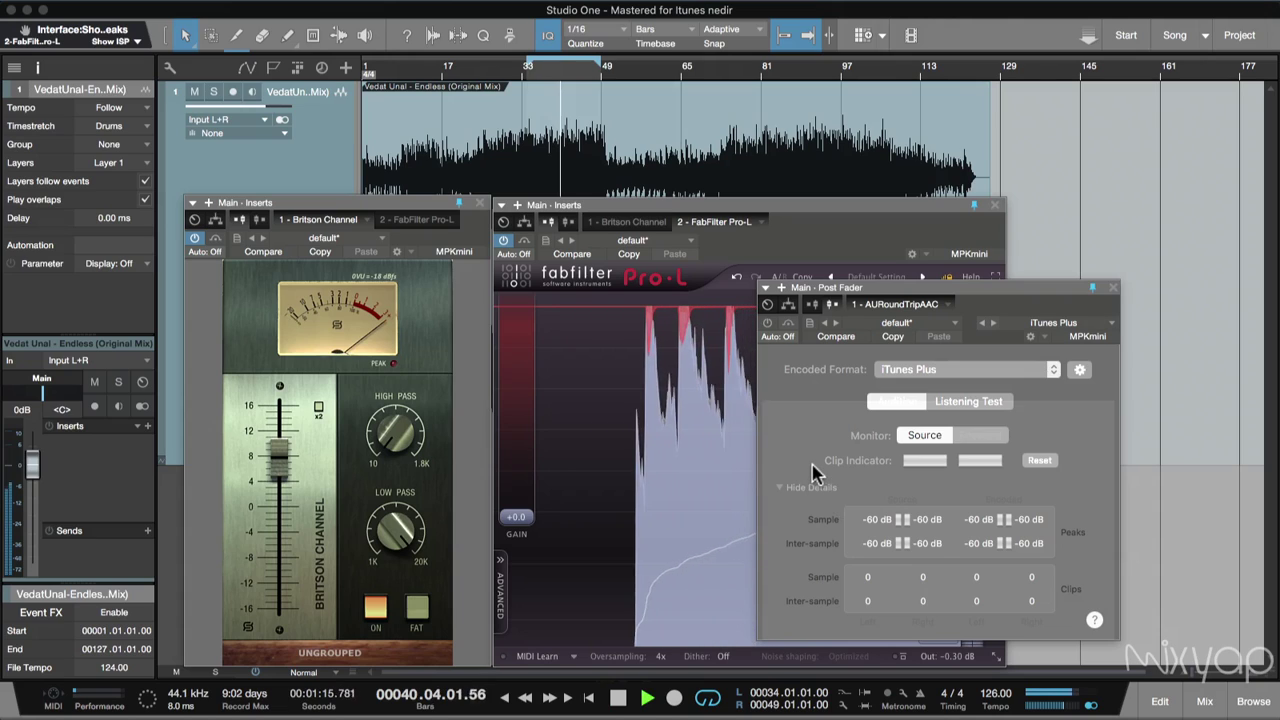
left_click(789, 304)
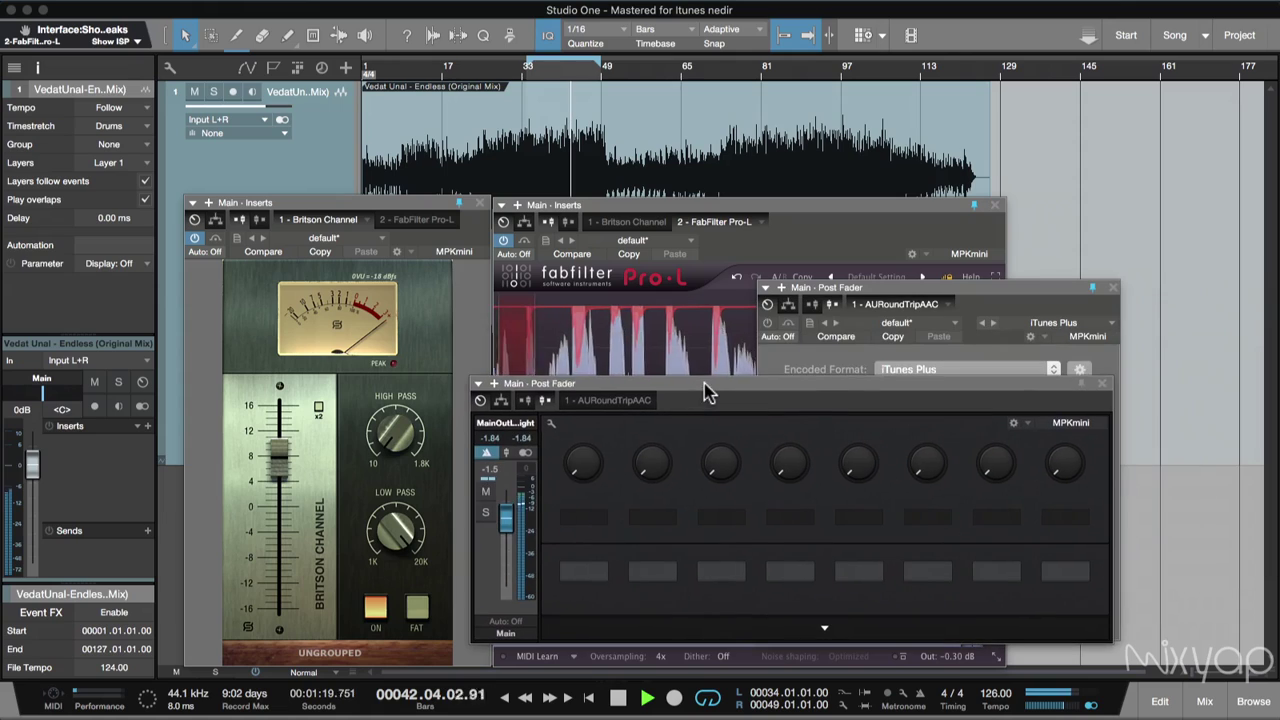
left_click(845, 330)
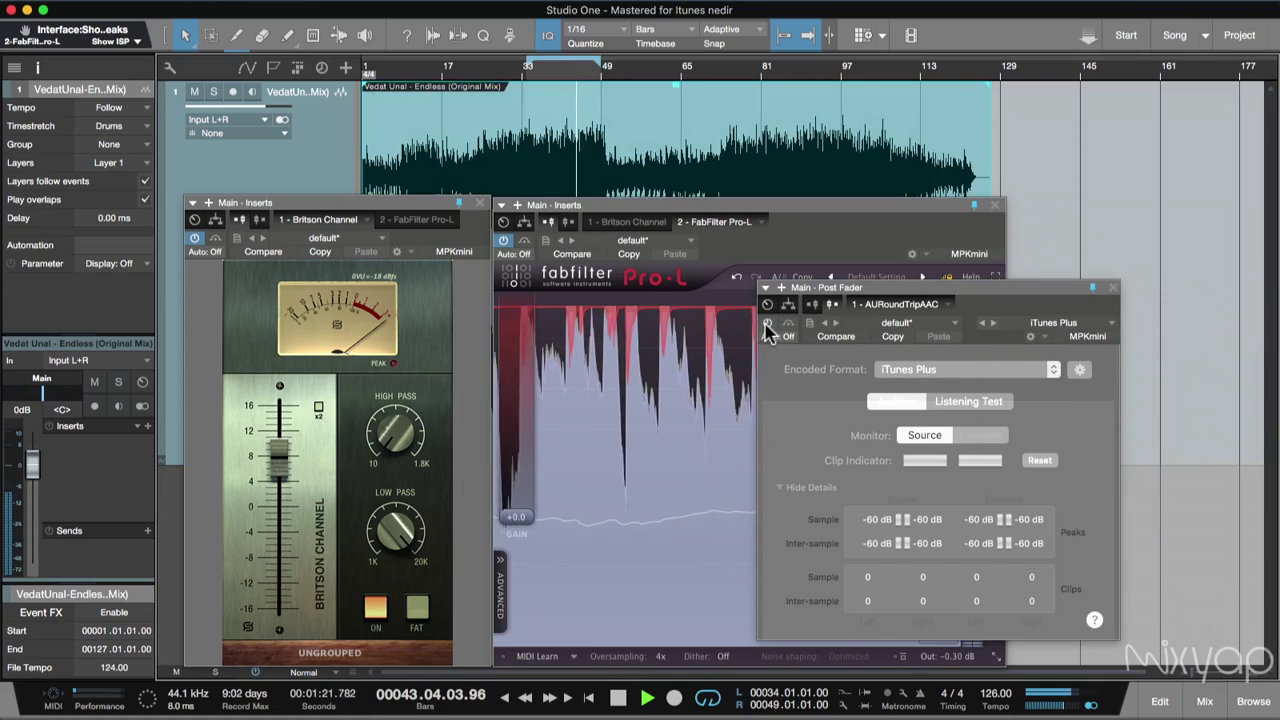
left_click(767, 324)
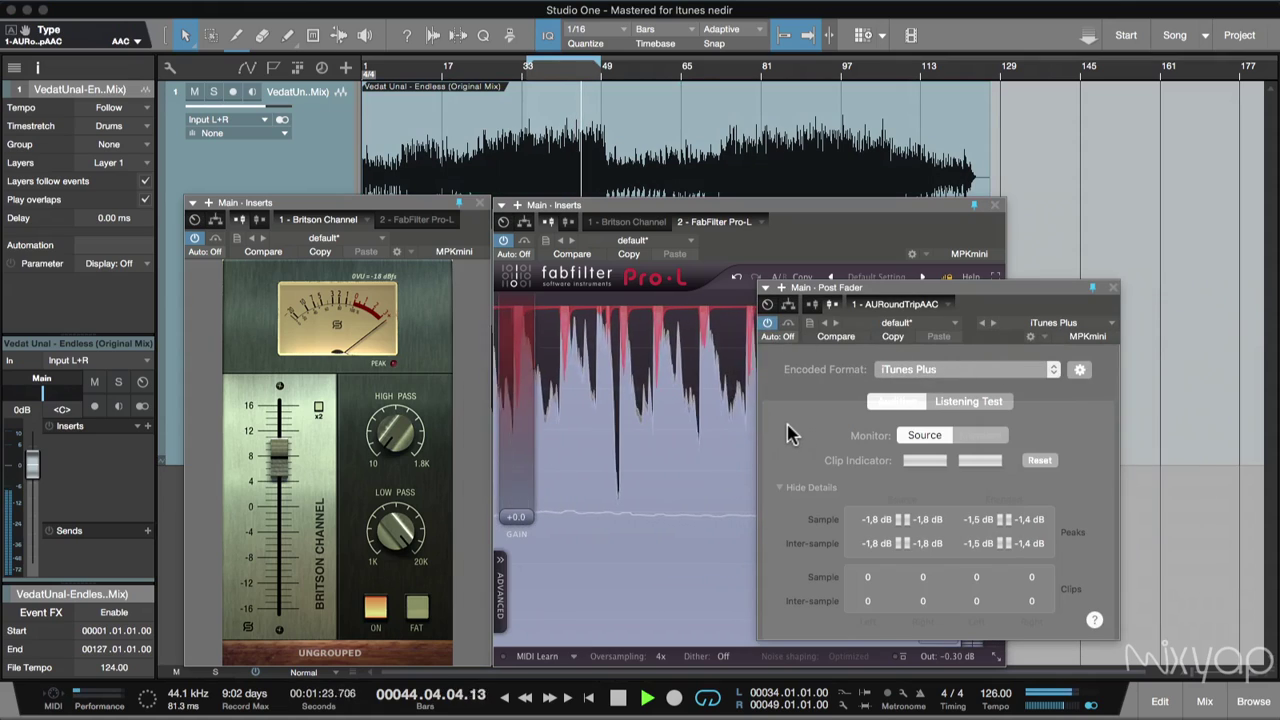
left_click(1040, 460)
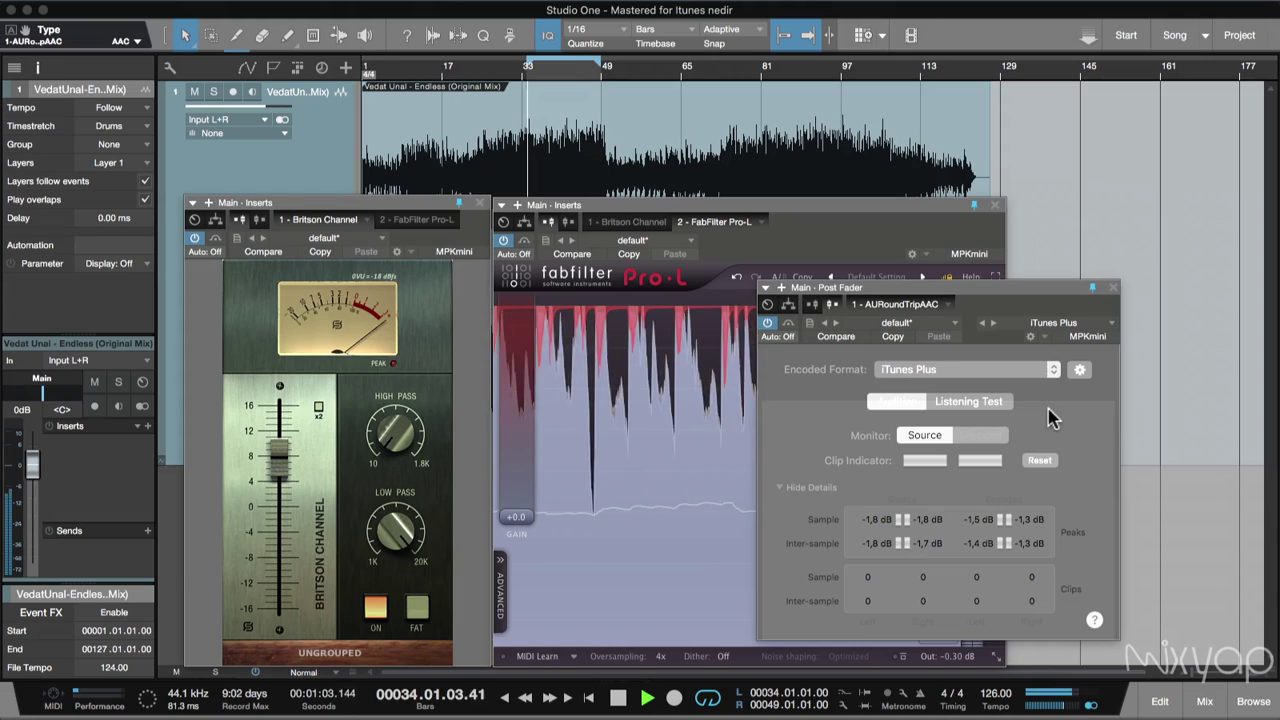
key("space")
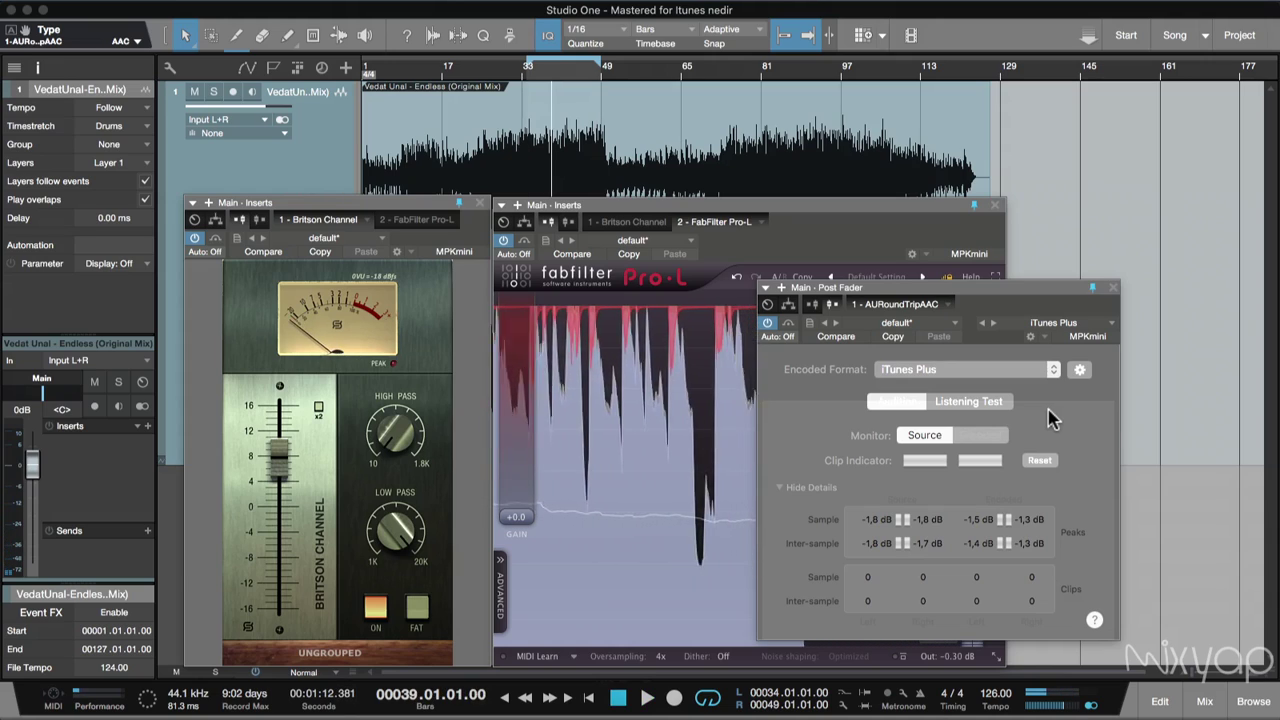
- Set the AURoundTripAAC encoded format to 128 kbps AAC and raise the Pro-L gain to about +5.2 dB during playback
left_click(993, 374)
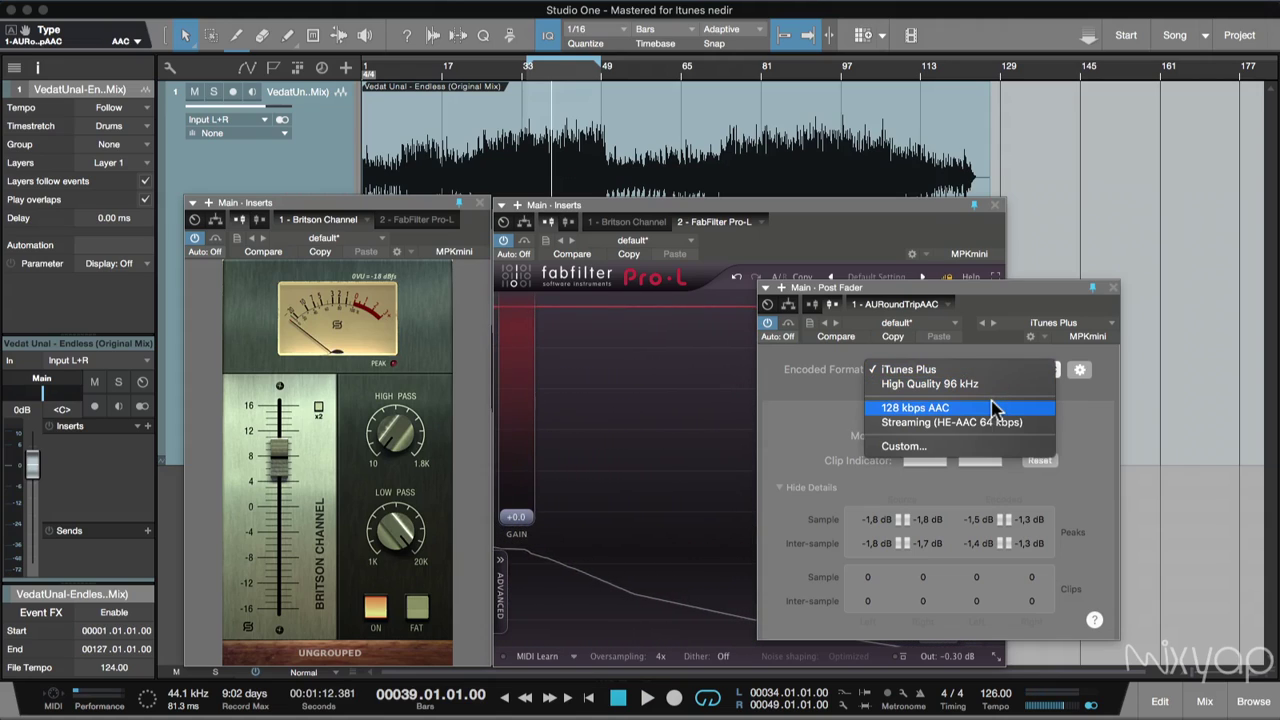
left_click(995, 404)
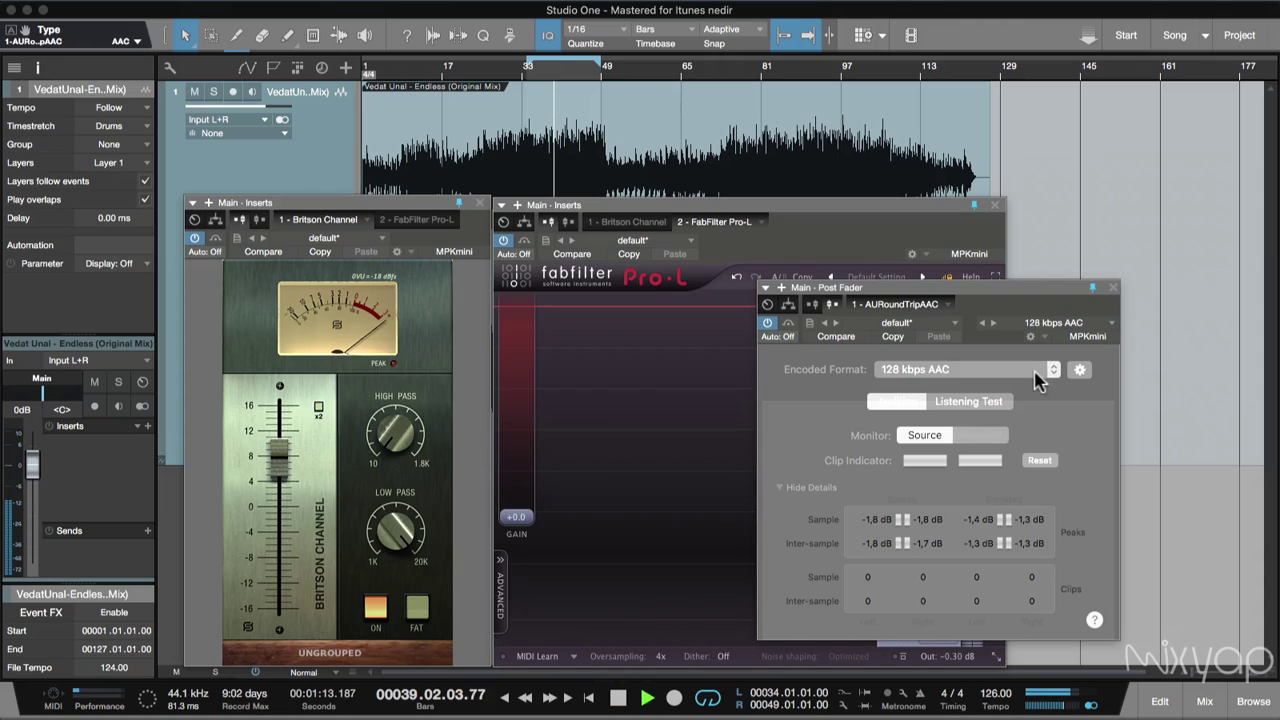
left_click_drag(983, 297, 1040, 307)
left_click_drag(541, 515, 533, 484)
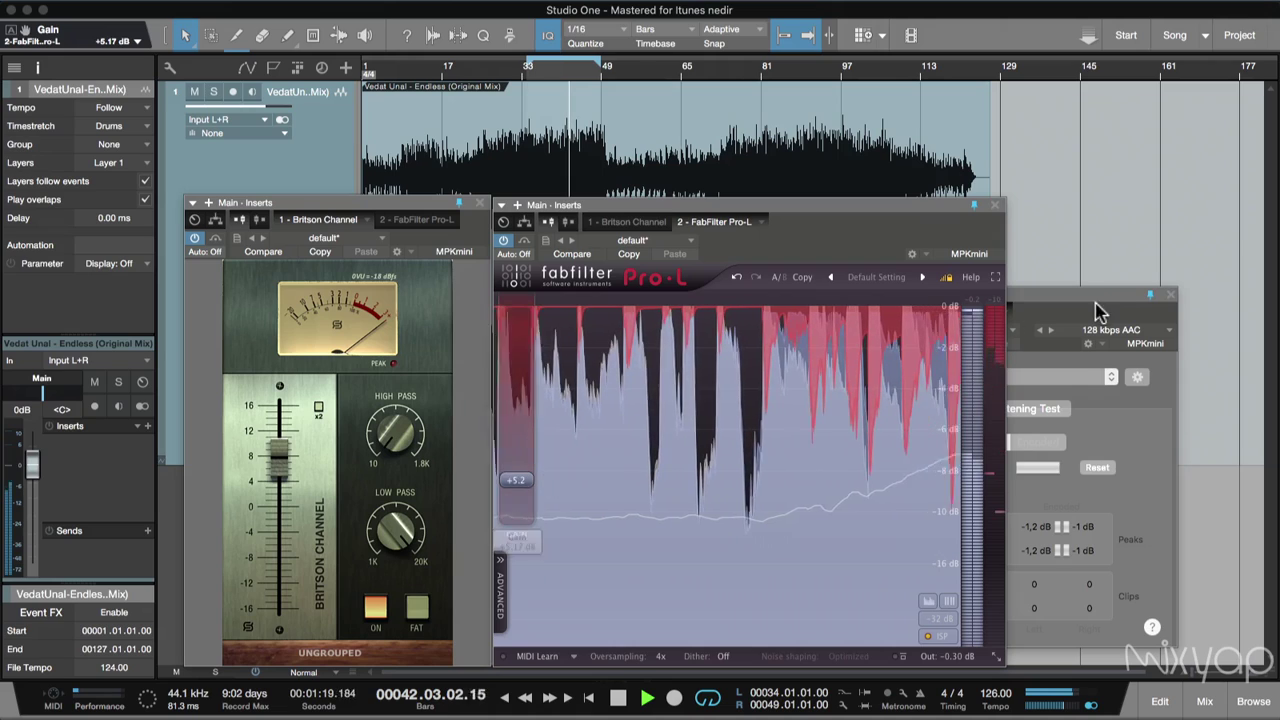
left_click_drag(1088, 295, 1011, 291)
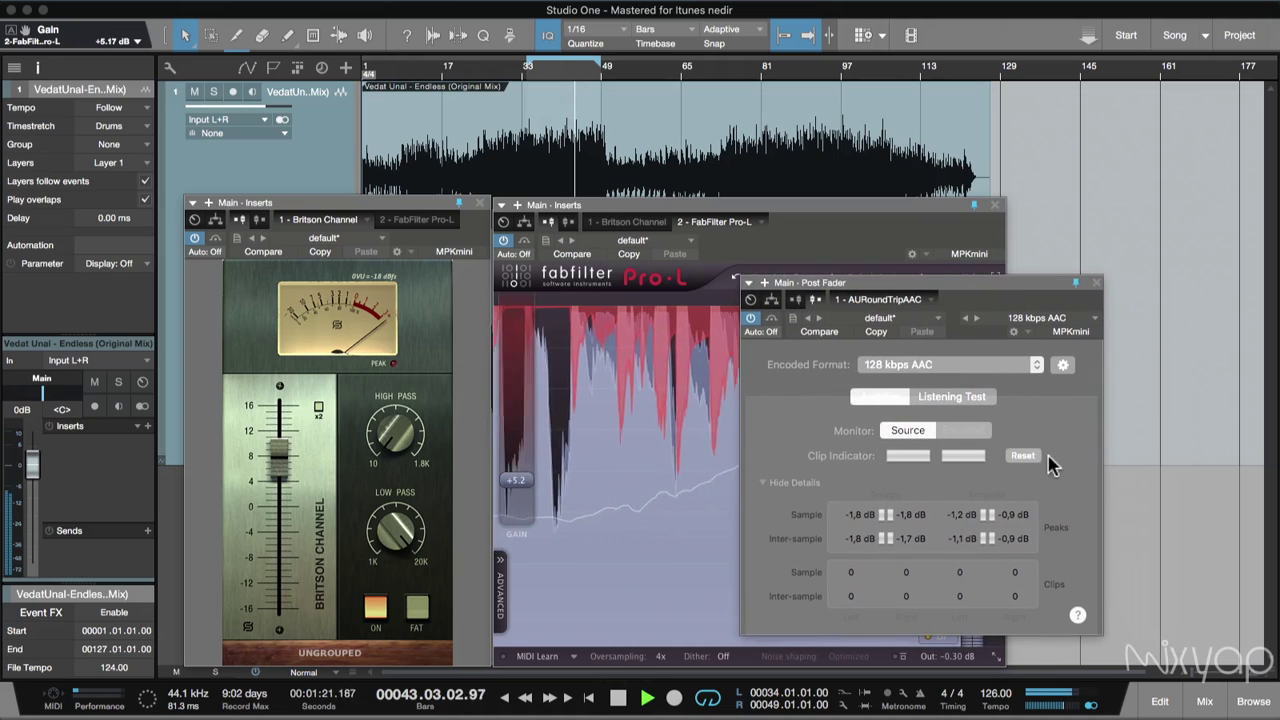
- Switch the AURoundTripAAC monitor to Encoded and play the passage to check the encoded signal for clipping
left_click(960, 430)
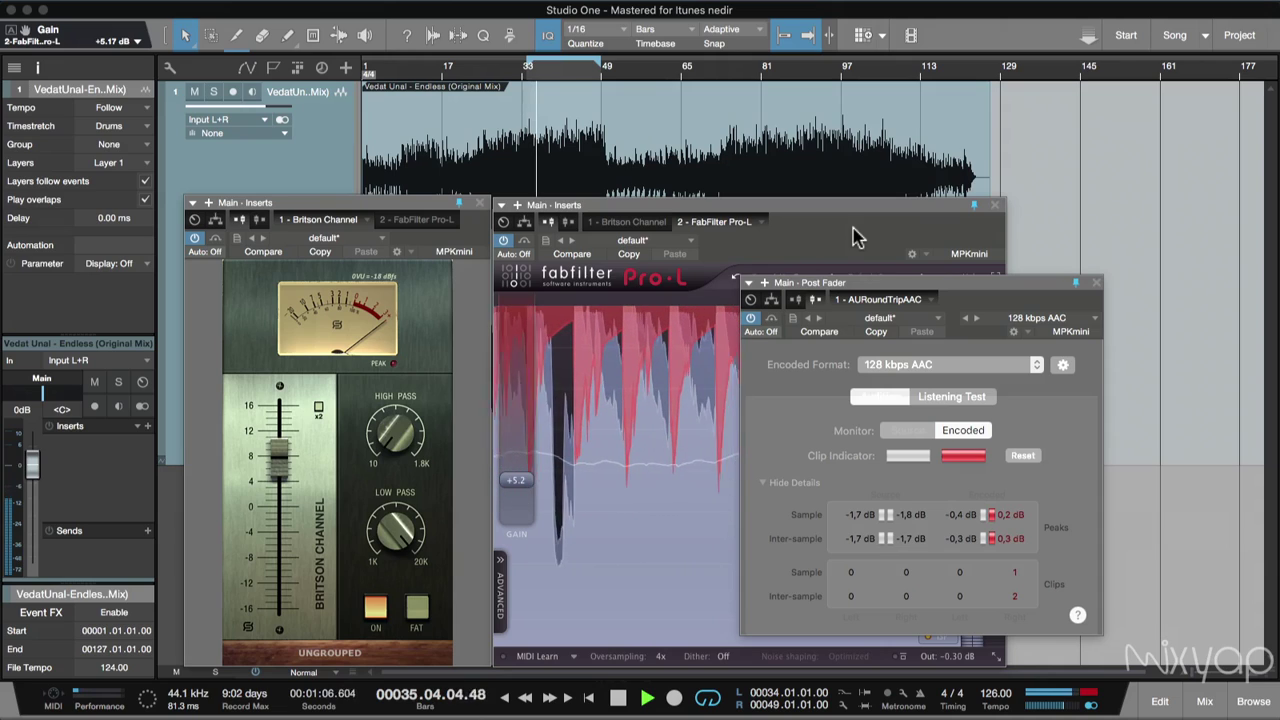
key("space")
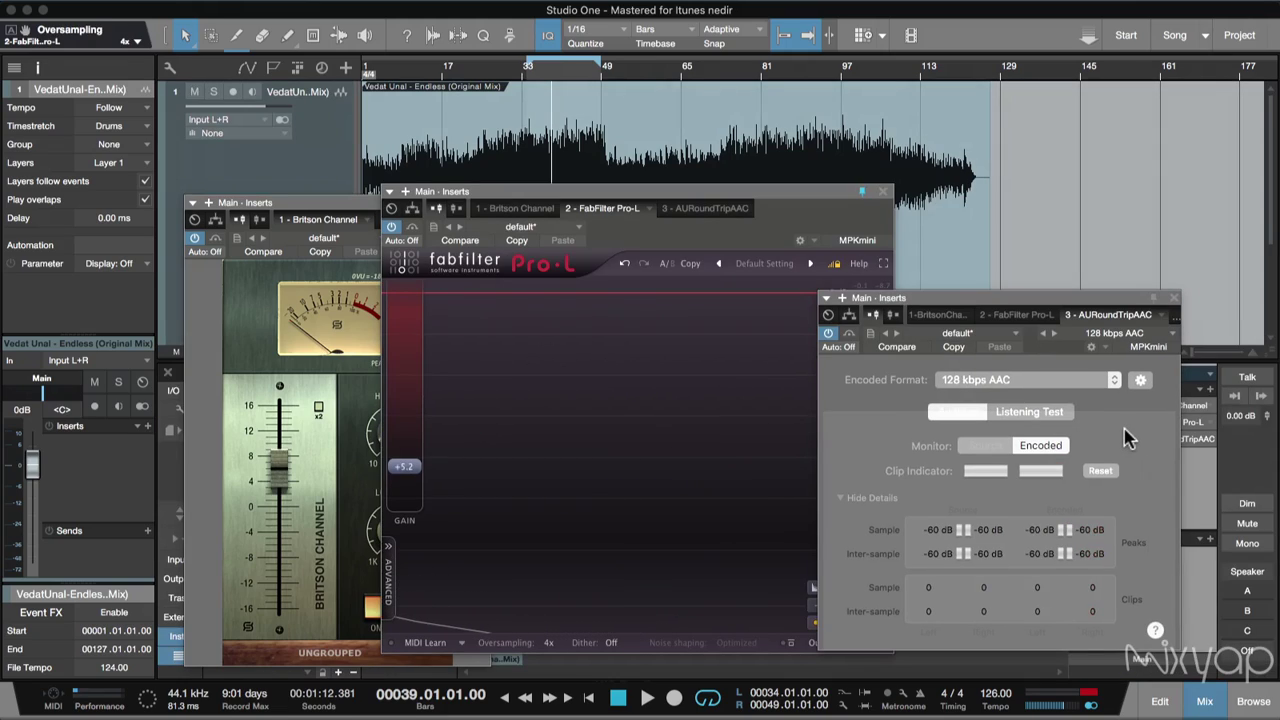
key("space")
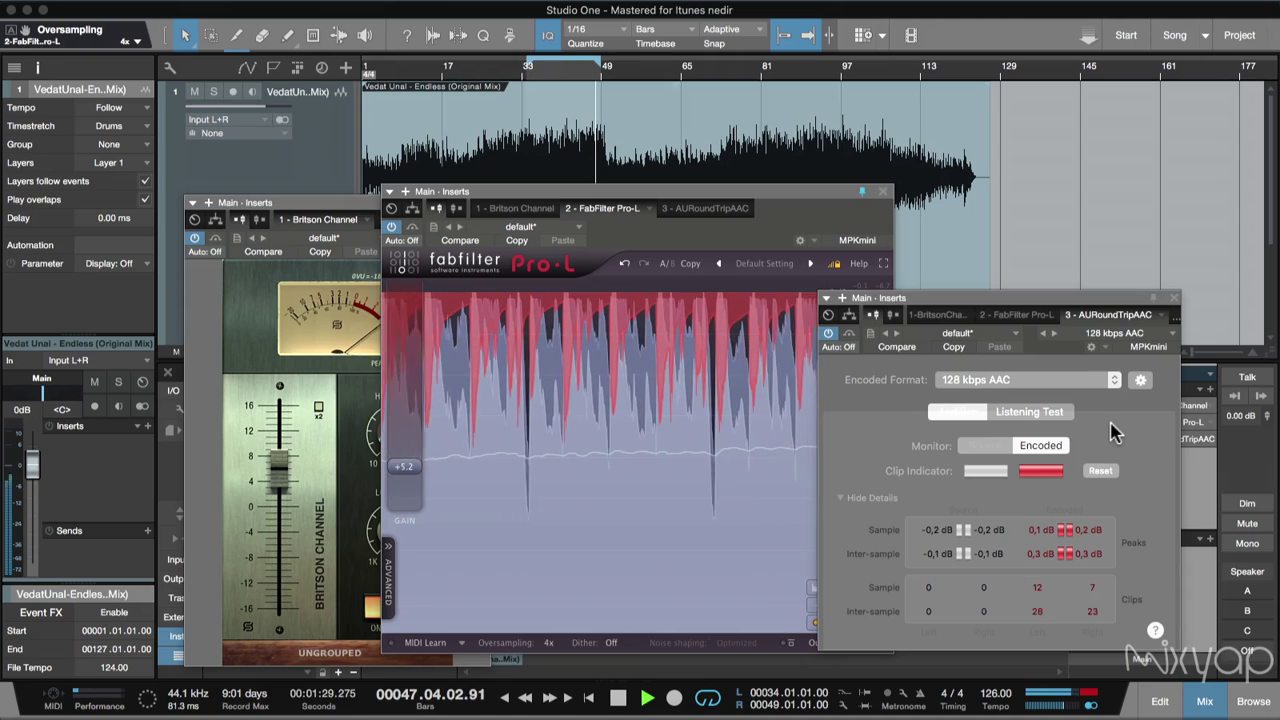
key("space")
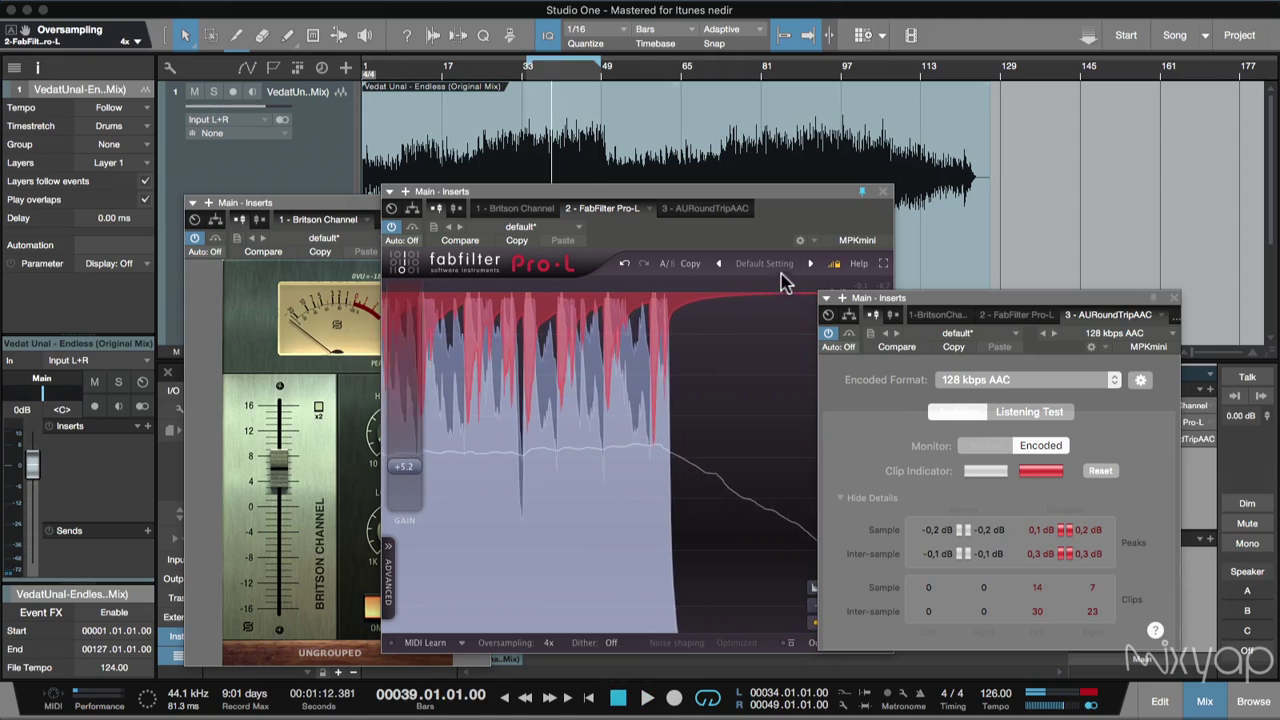
- Arrange the Pro-L and AURoundTripAAC windows side by side so that both meters can be read
left_click(785, 283)
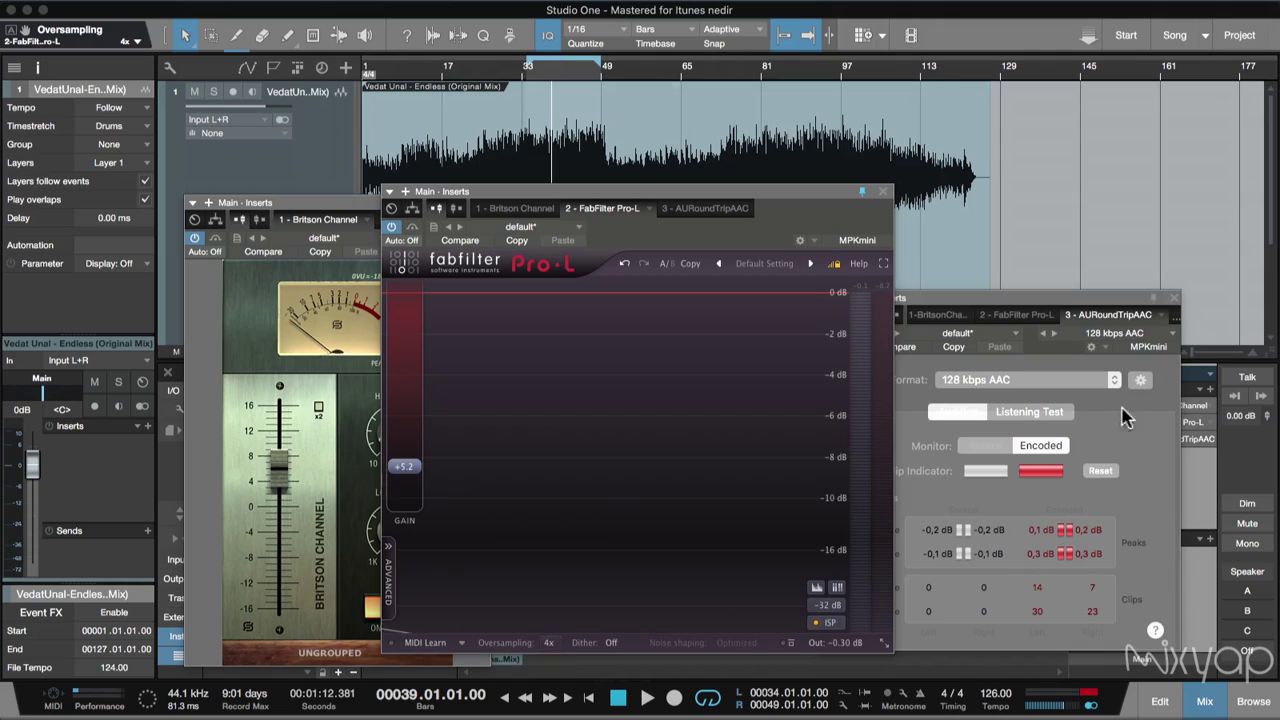
left_click(1080, 300)
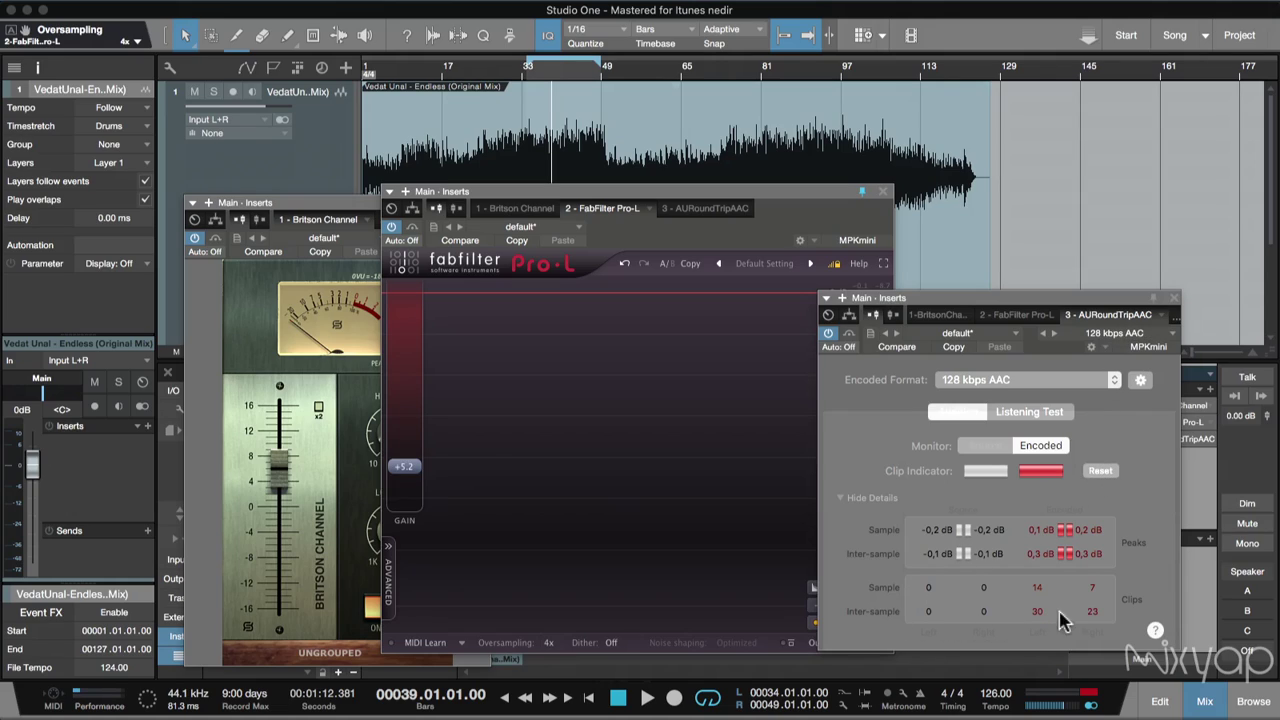
left_click_drag(763, 205, 697, 211)
left_click_drag(1027, 303, 1036, 302)
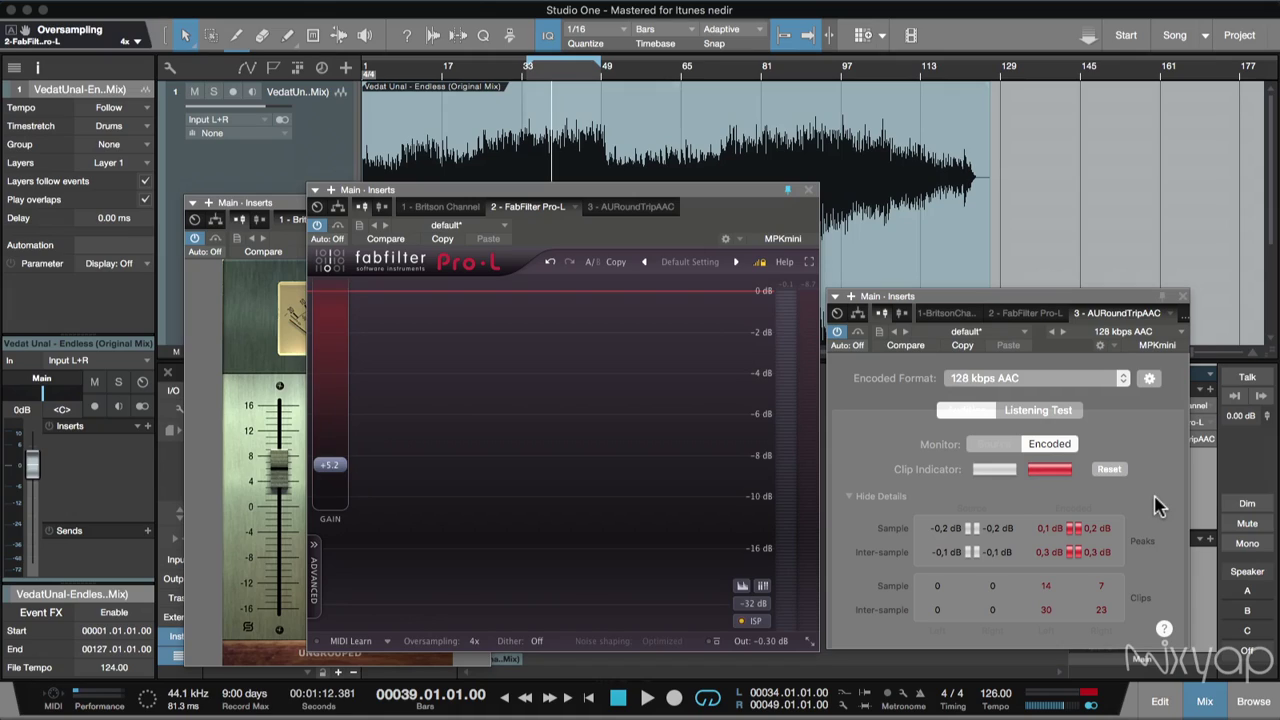
- Reset the AURoundTripAAC readings and replay the passage to recheck the encoded signal for inter-sample clips
left_click(1112, 470)
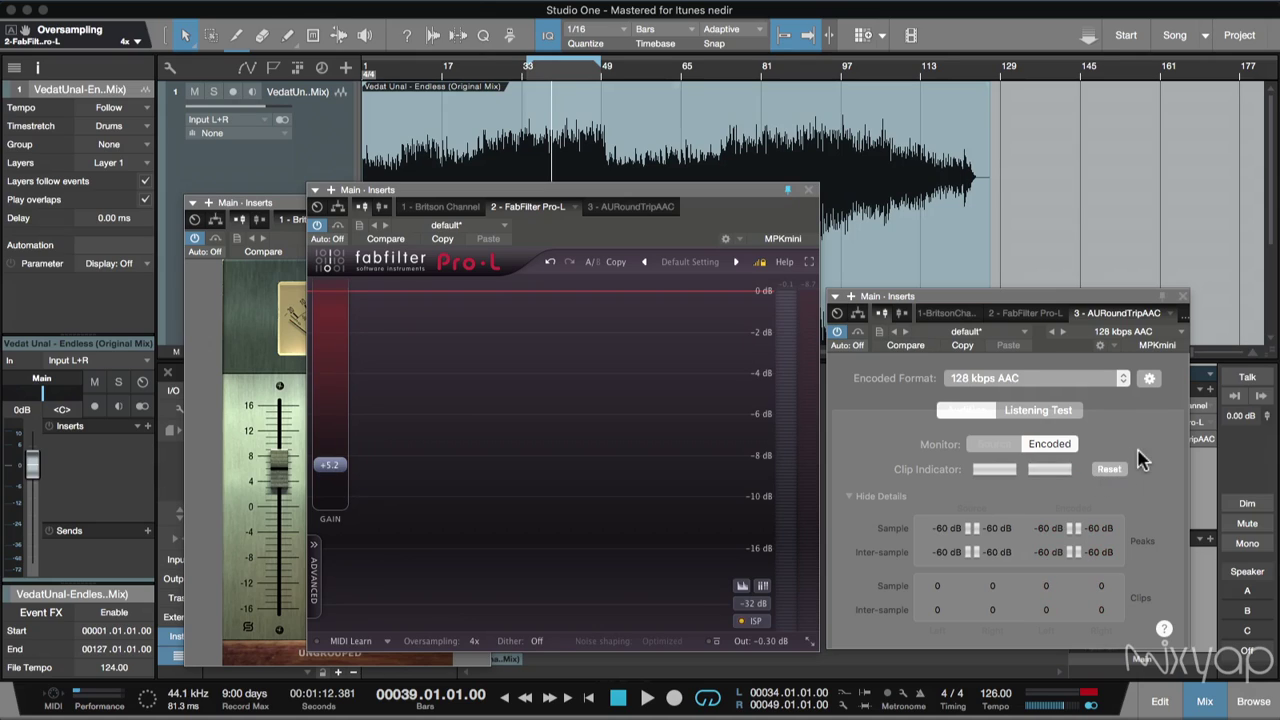
key("space")
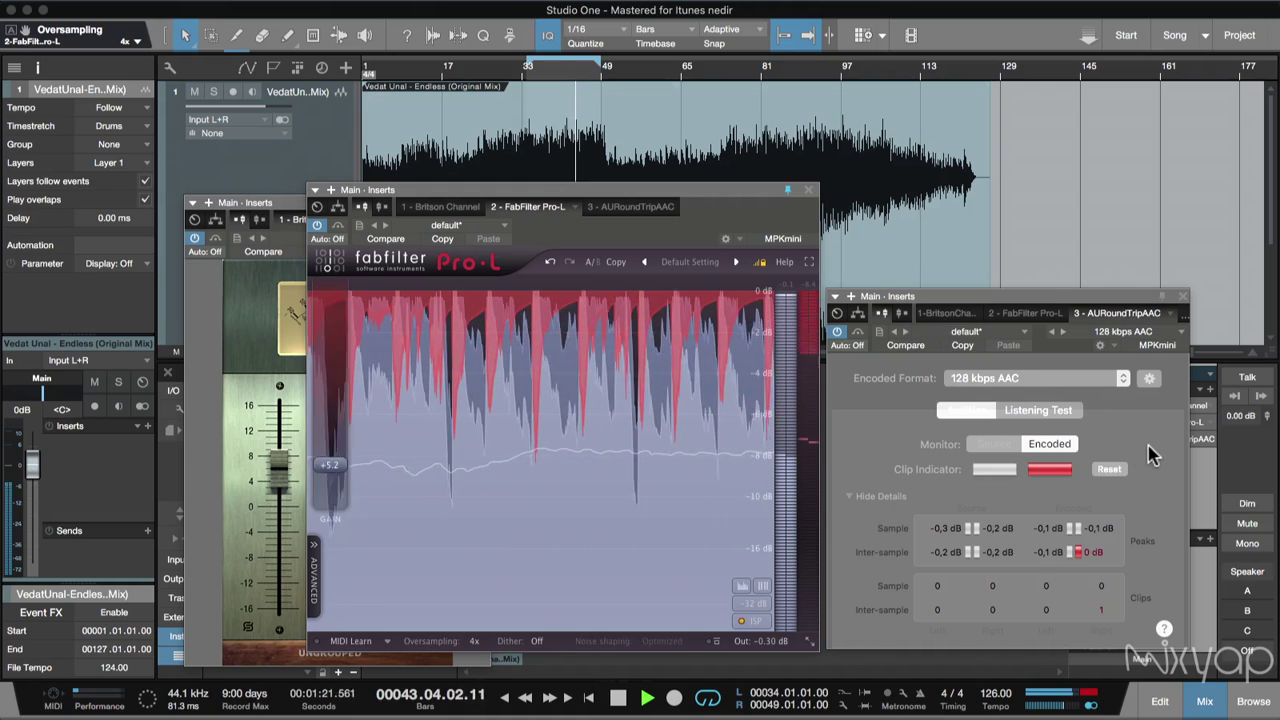
key("space")
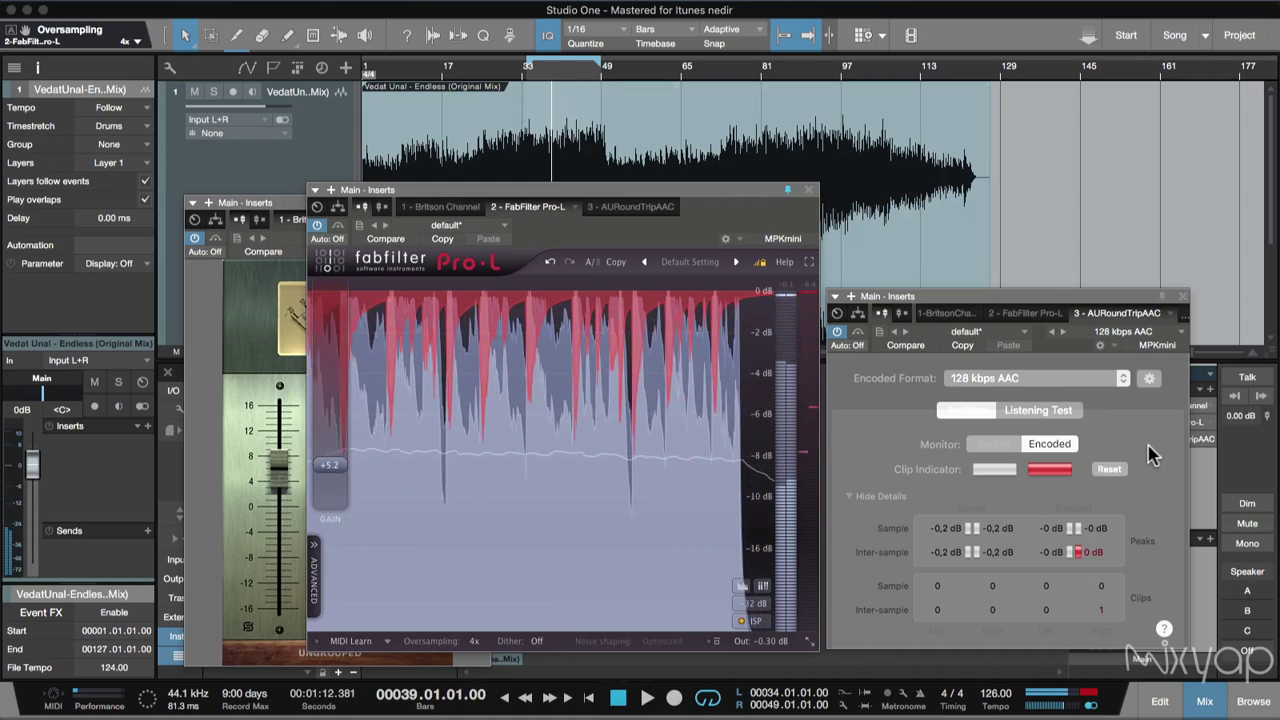
- Clear the AURoundTripAAC readings again and lower the Pro-L output level to -0.78 dB
left_click(1109, 469)
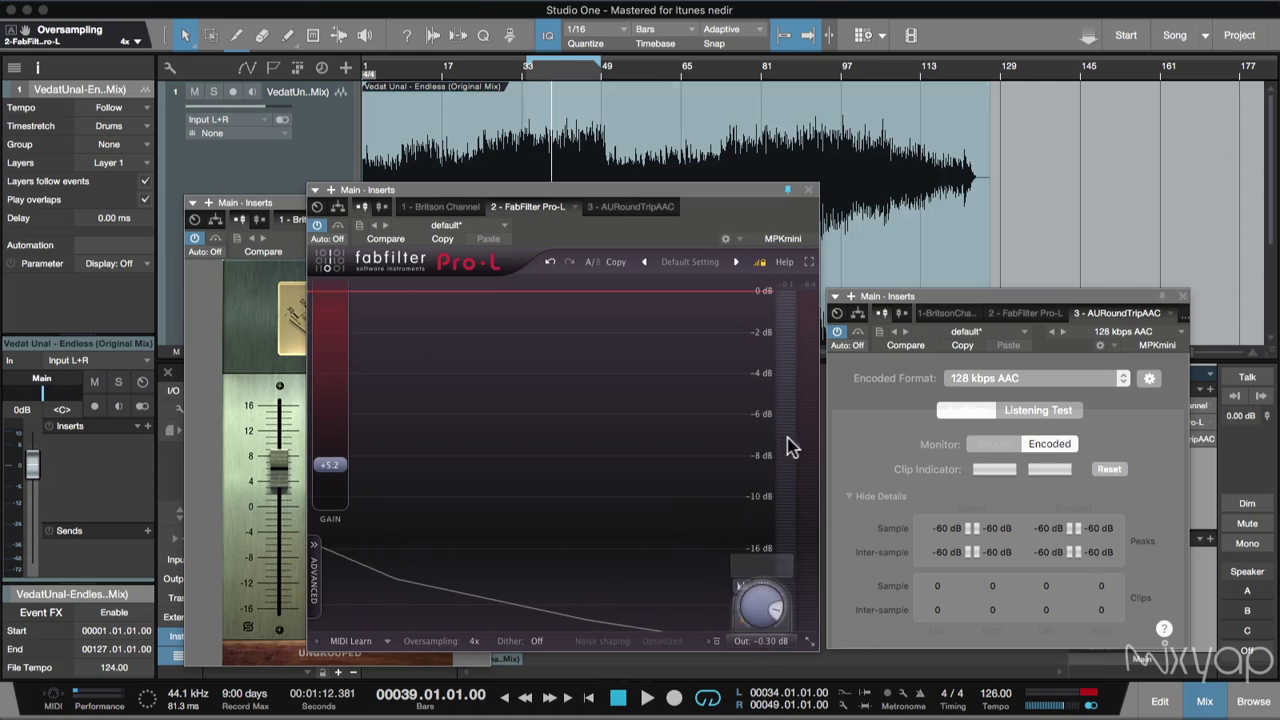
mouse_move(757, 620)
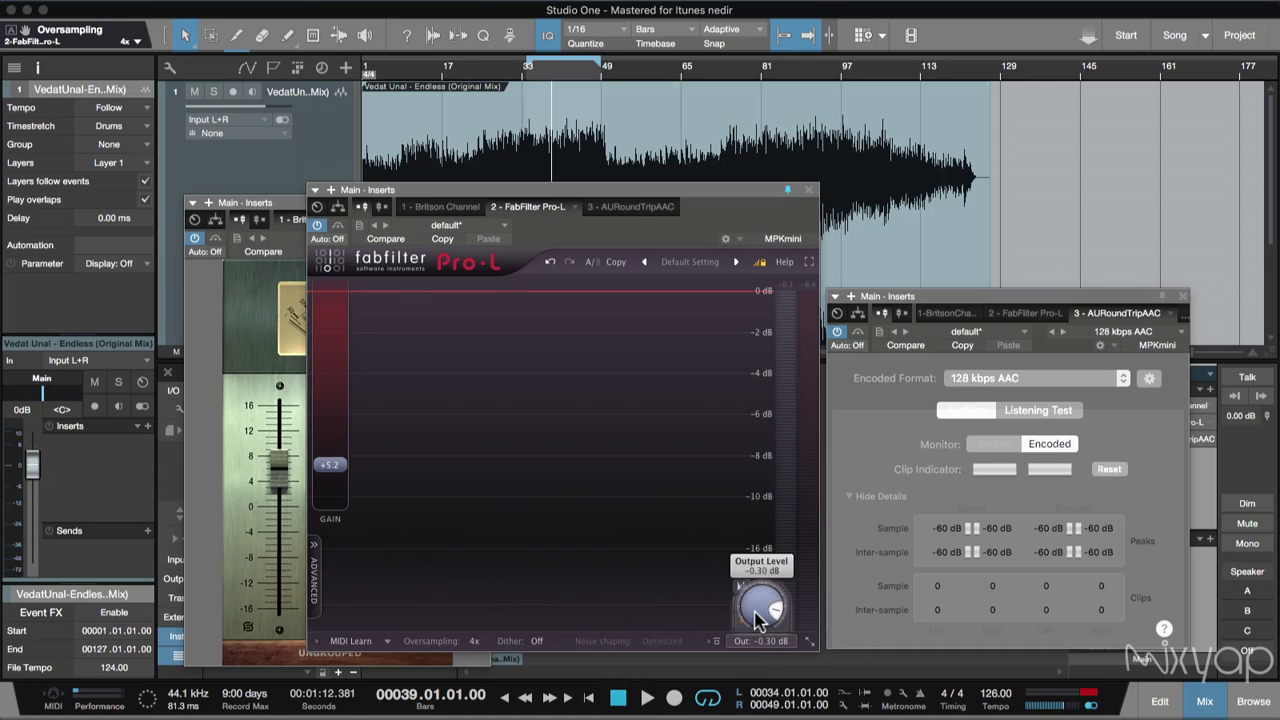
left_click_drag(757, 619, 757, 628)
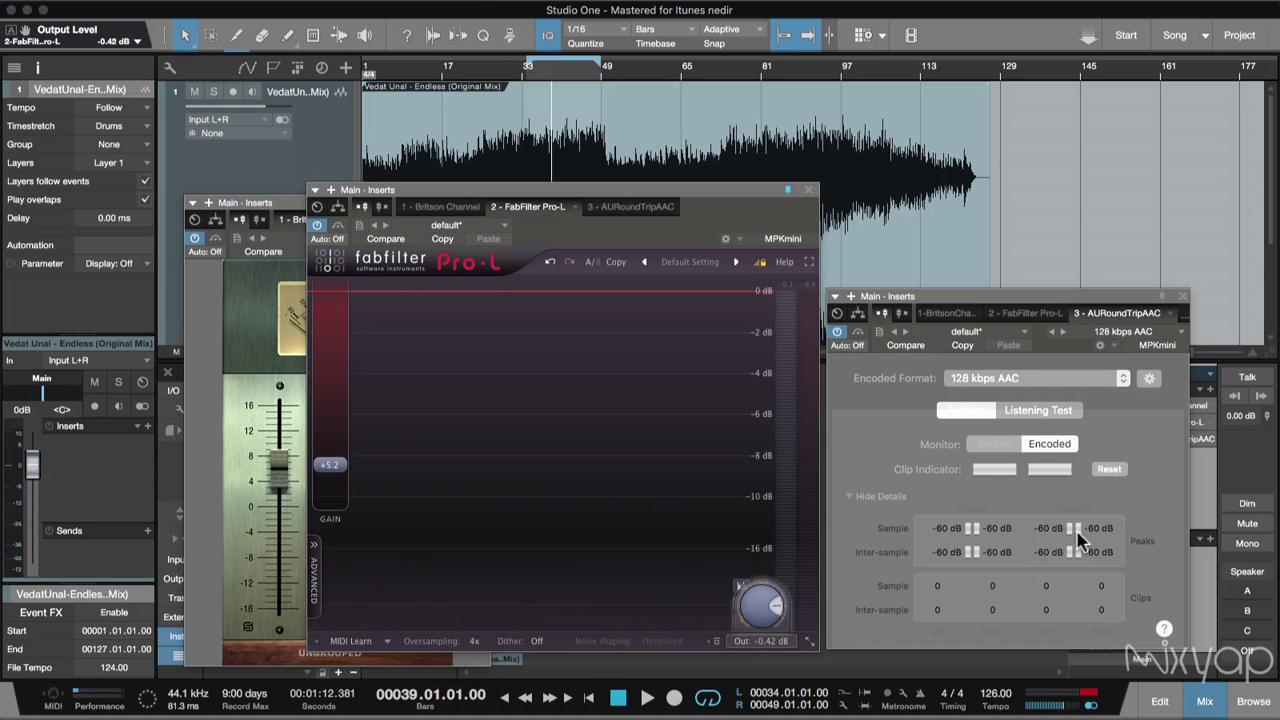
left_click_drag(763, 628, 765, 640)
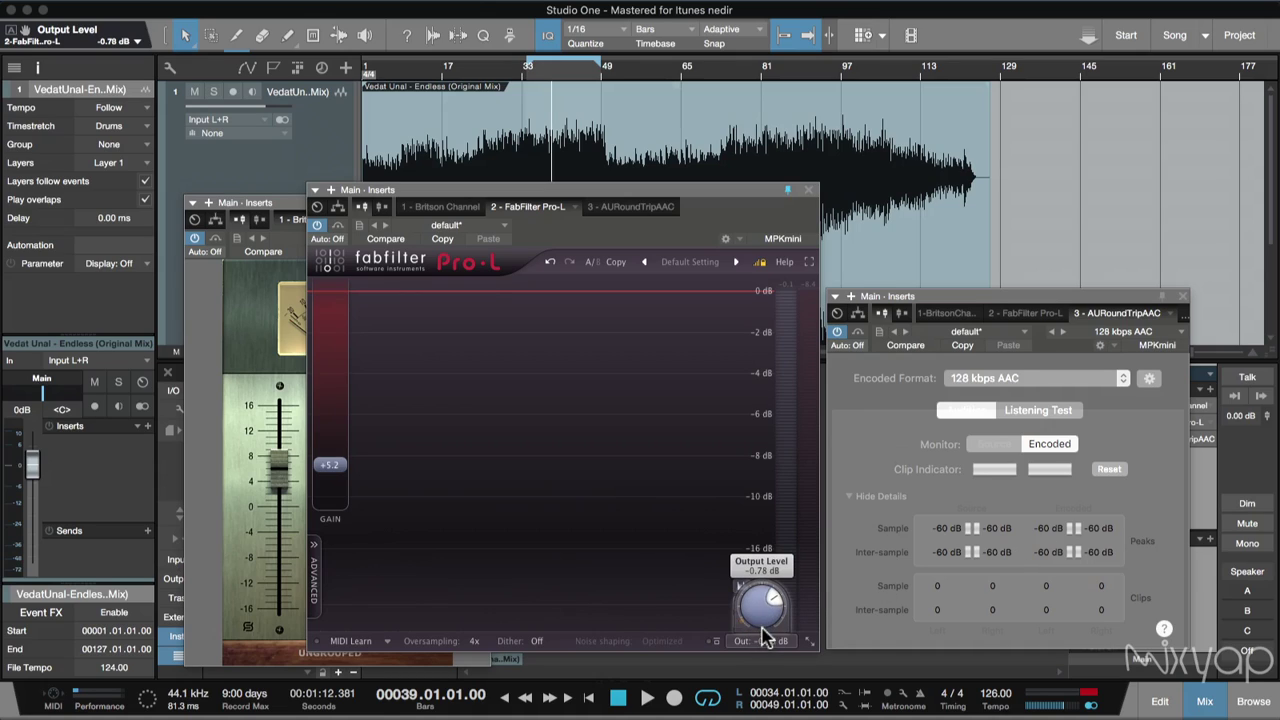
- Play the passage with the AURoundTripAAC details shown and lower the Pro-L gain to about +2.4 dB
key("space")
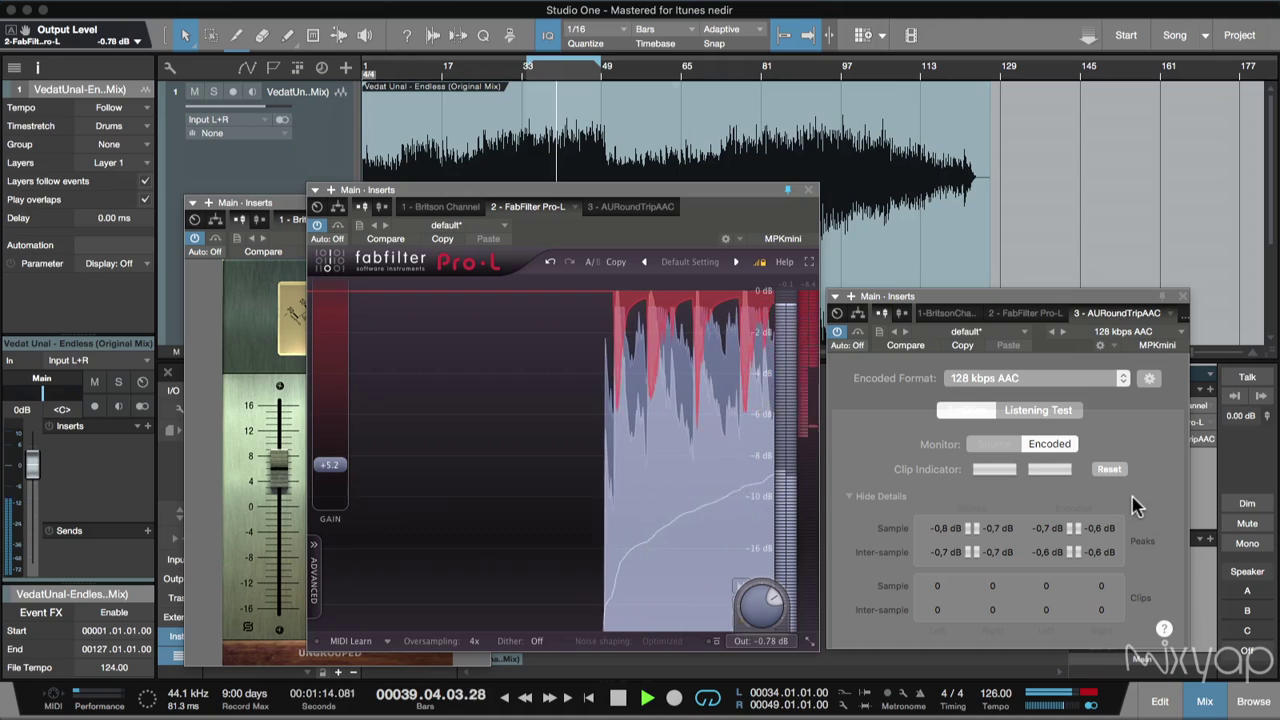
left_click(680, 90)
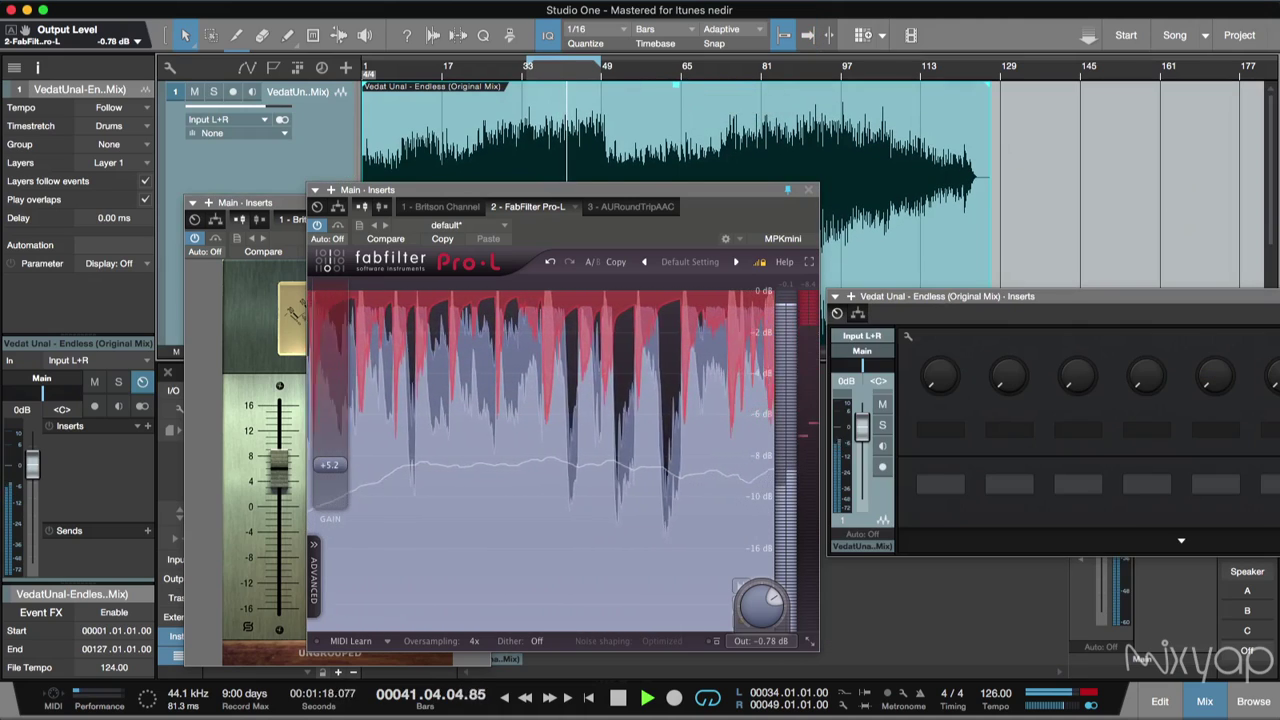
key("super+w")
left_click(1180, 438)
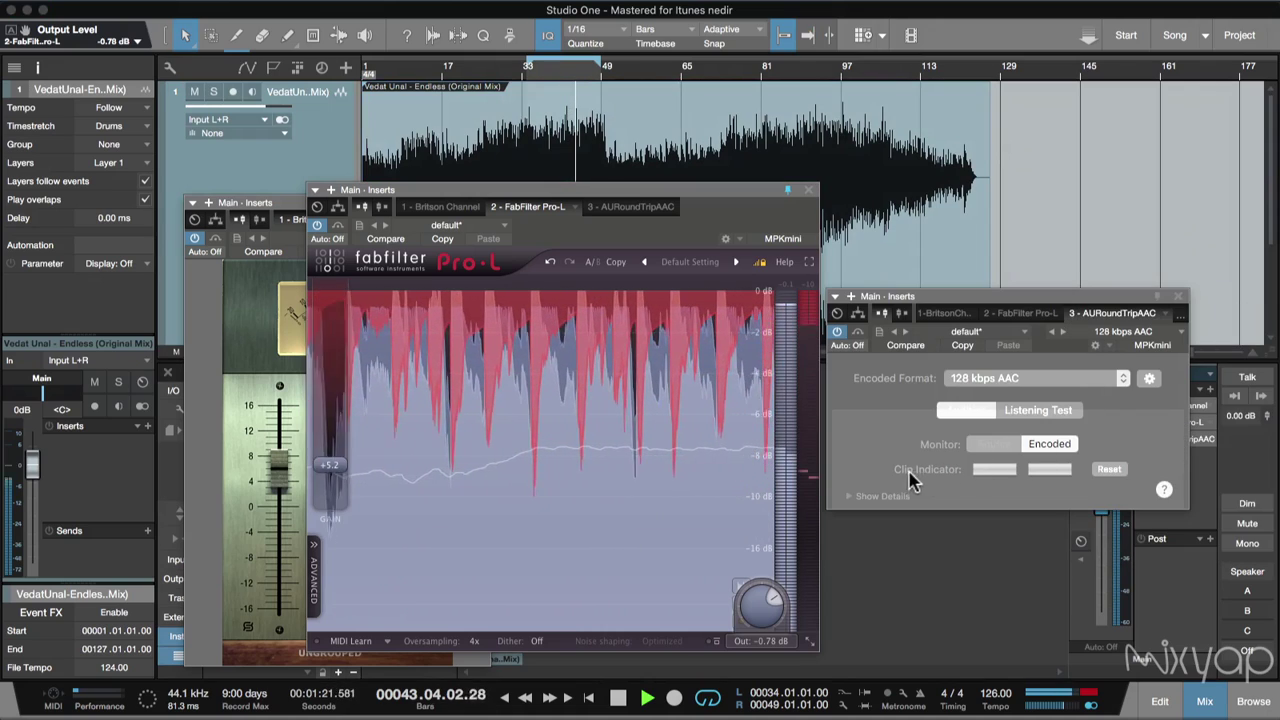
left_click(850, 498)
left_click_drag(333, 478, 338, 482)
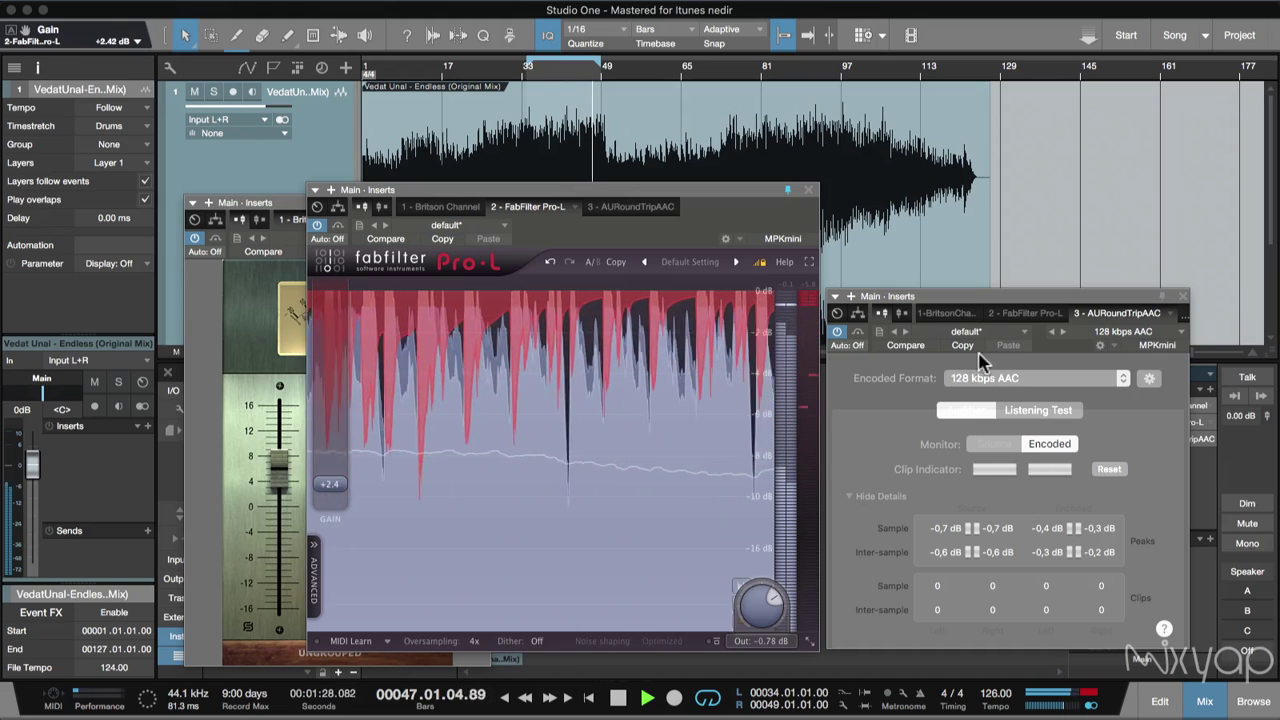
- Shift the AURoundTripAAC window slightly away from Pro-L and stop playback with the playhead at bar 39
left_click_drag(1057, 309, 1068, 310)
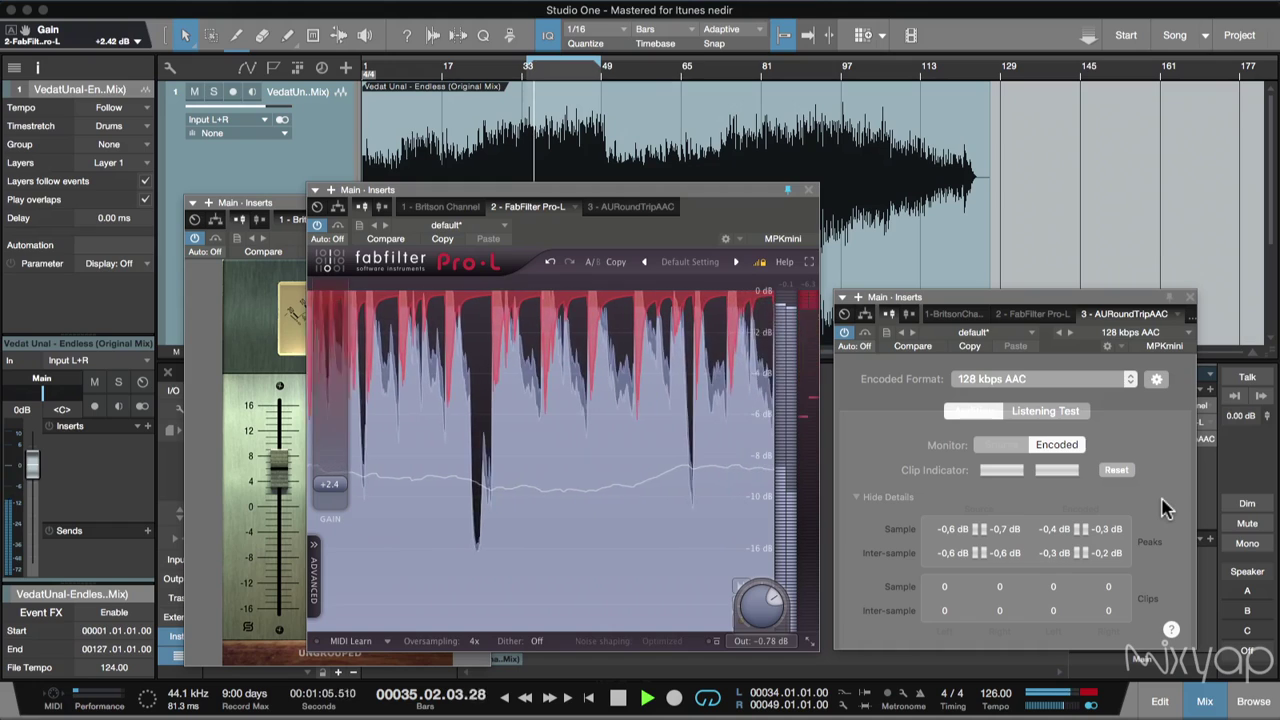
key("space")
key("KP_Add")
key("KP_Add")
key("KP_Add")
key("KP_Add")
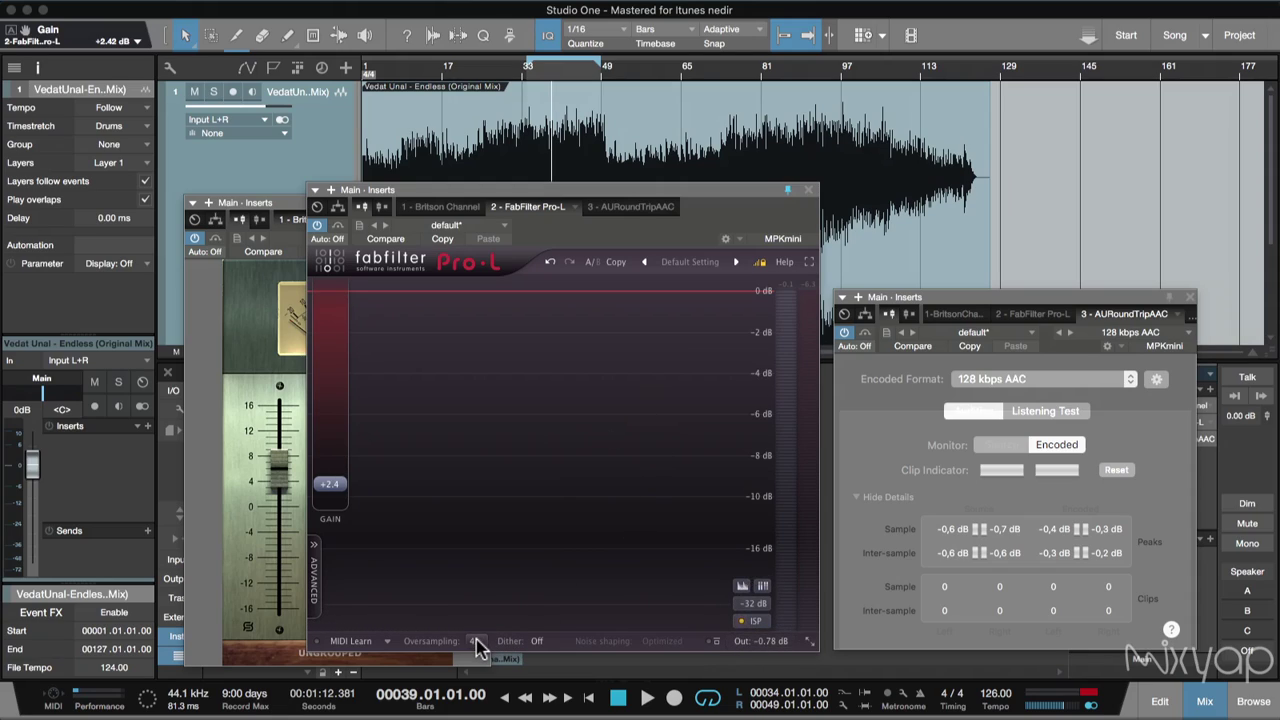
mouse_move(762, 630)
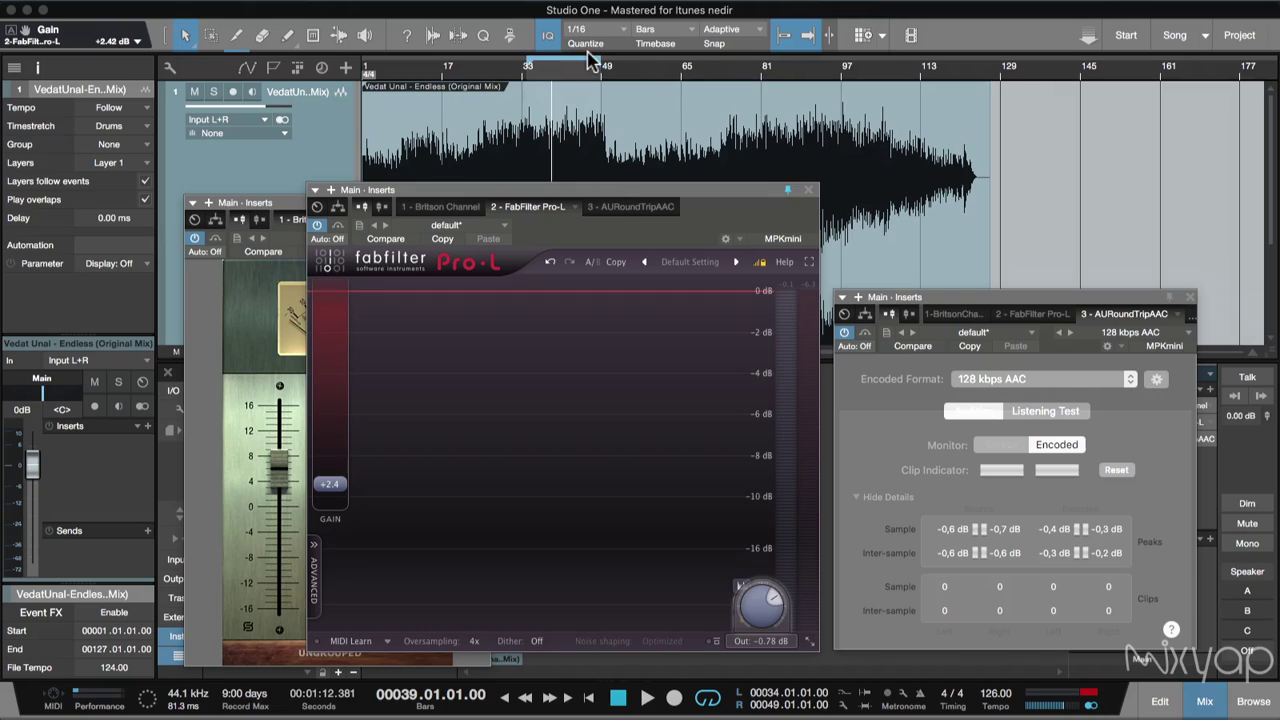
- Extend the loop range over the whole track, from bar 1 to bar 127, and start playback
left_click_drag(597, 66, 990, 90)
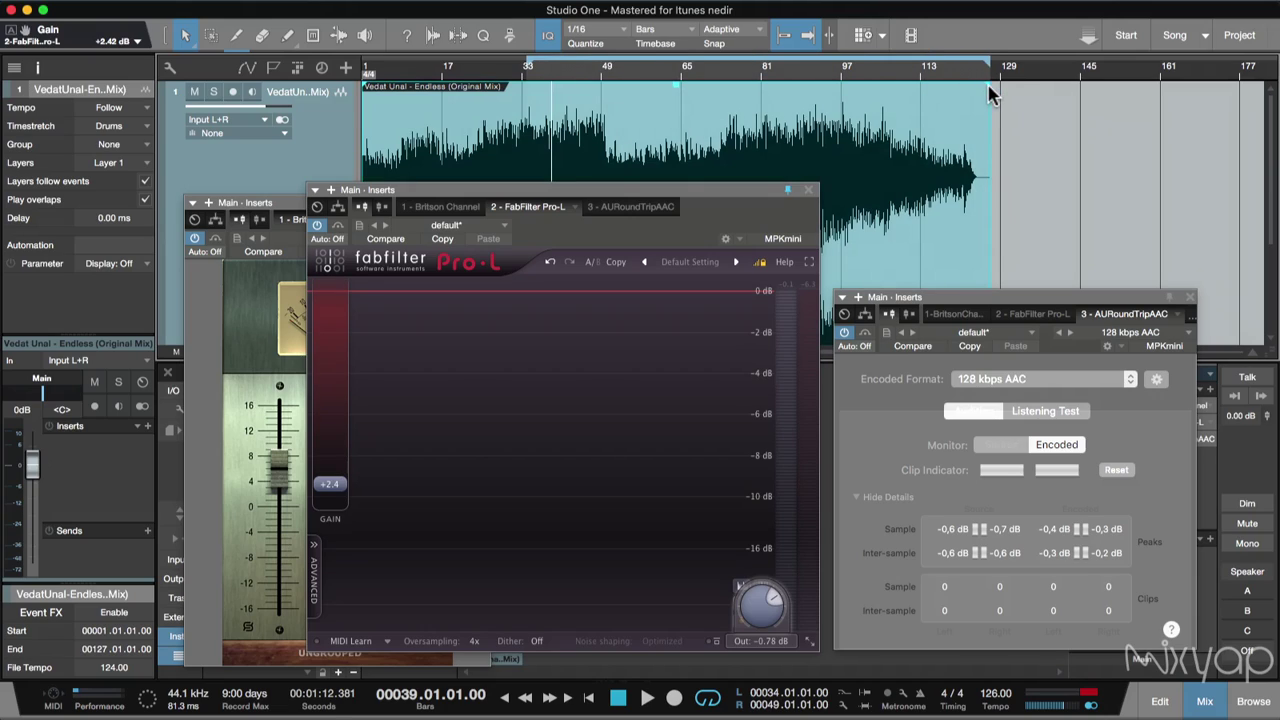
left_click(396, 75)
key("space")
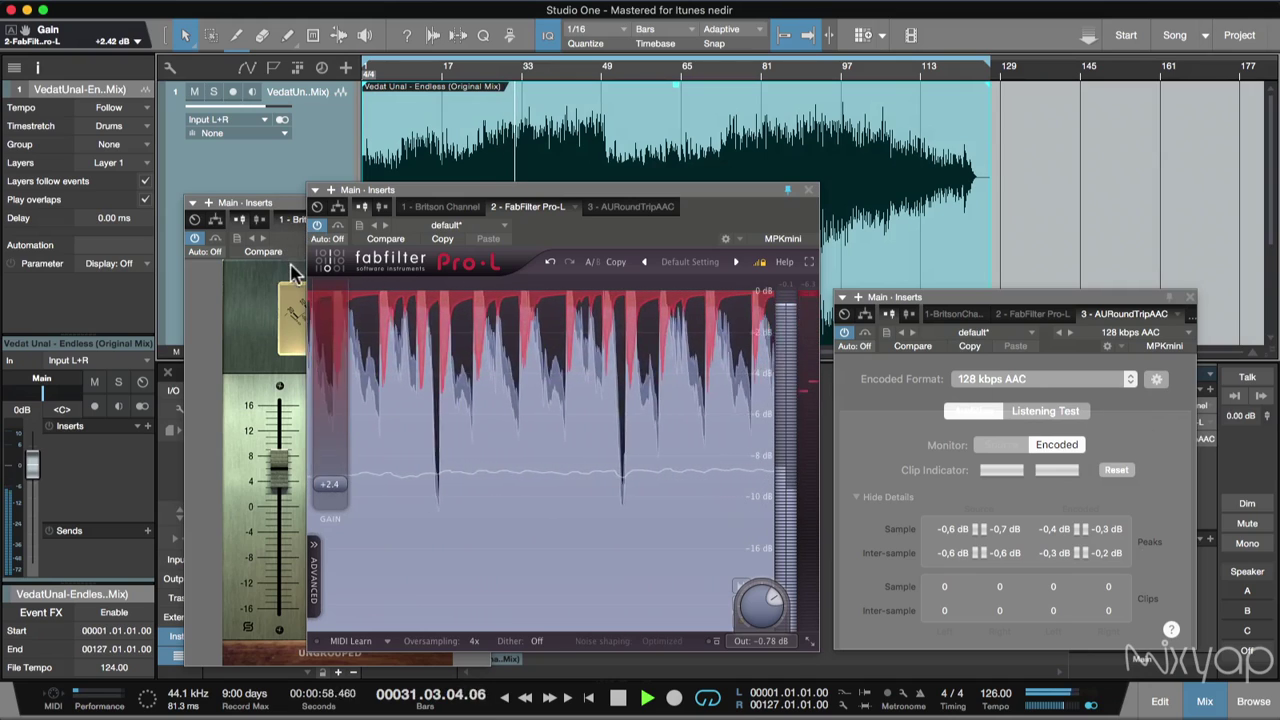
- Bring up the Britson Channel window, shift it slightly for a better view, and return Pro-L to the front
left_click(250, 340)
left_click_drag(421, 203, 412, 198)
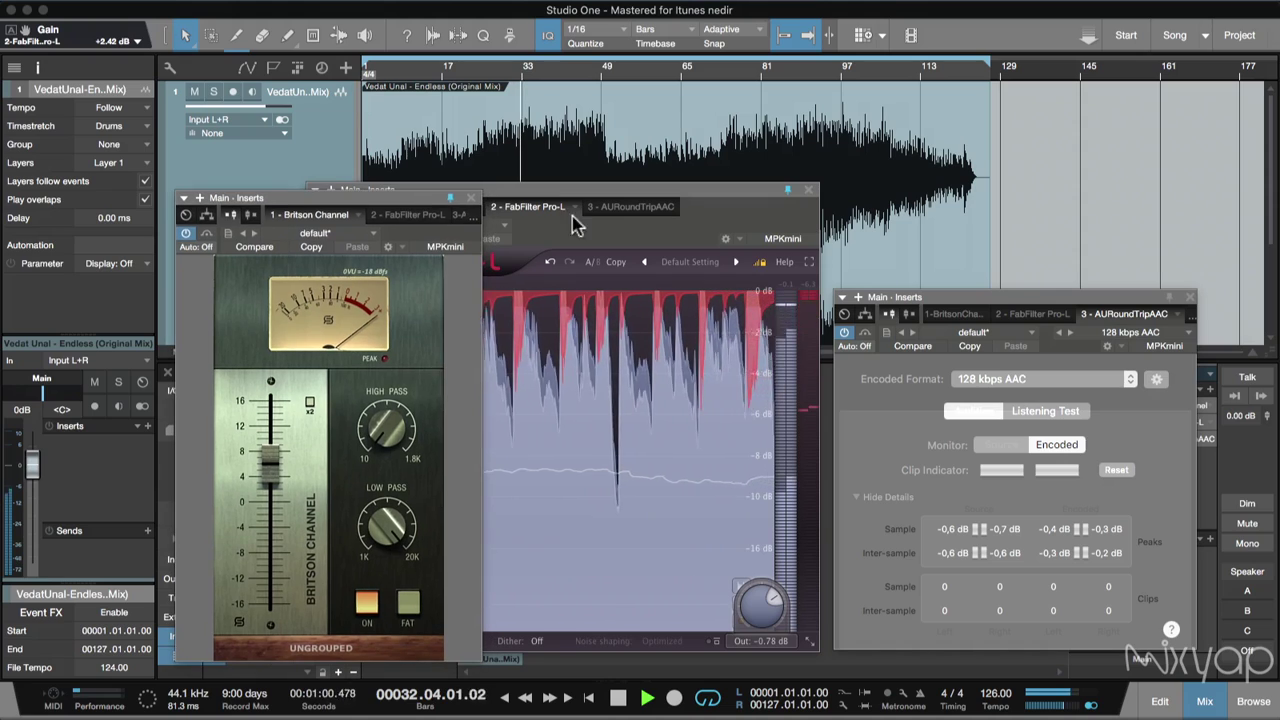
left_click(700, 195)
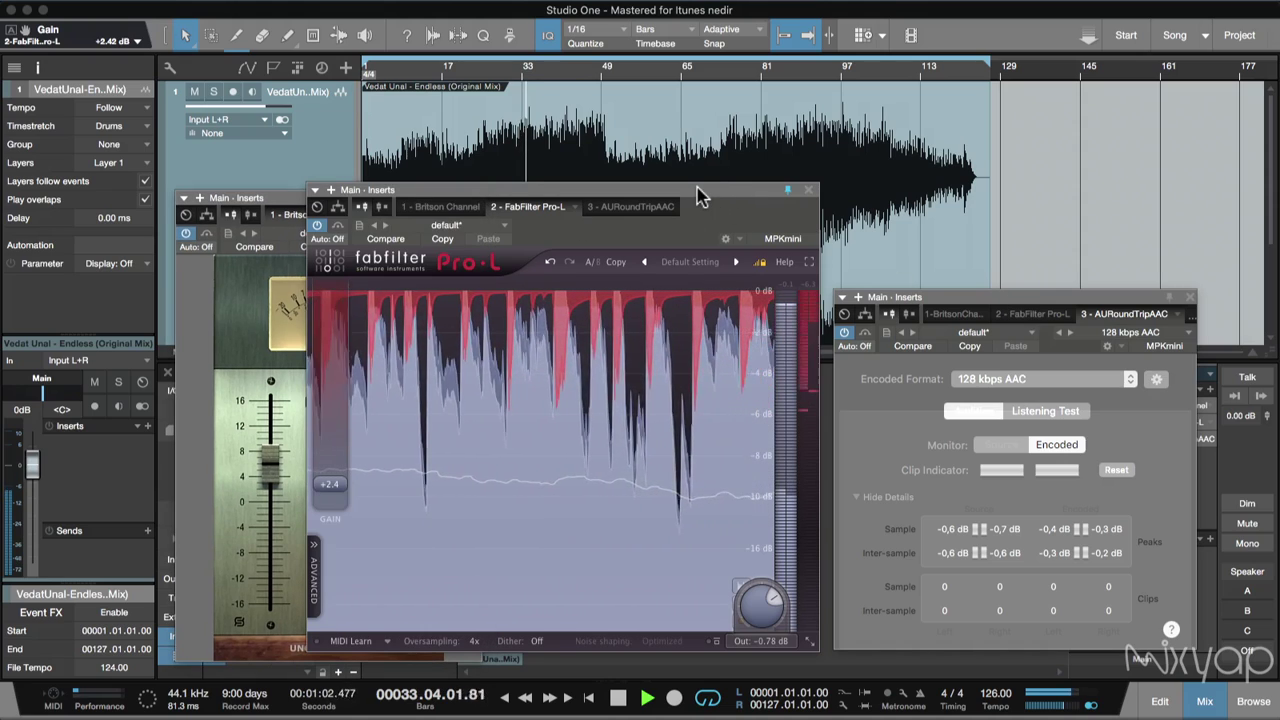
- Audition the track around bars 48 and 74, and stop with the playhead at bar 76
left_click(560, 88)
left_click(568, 72)
left_click(595, 72)
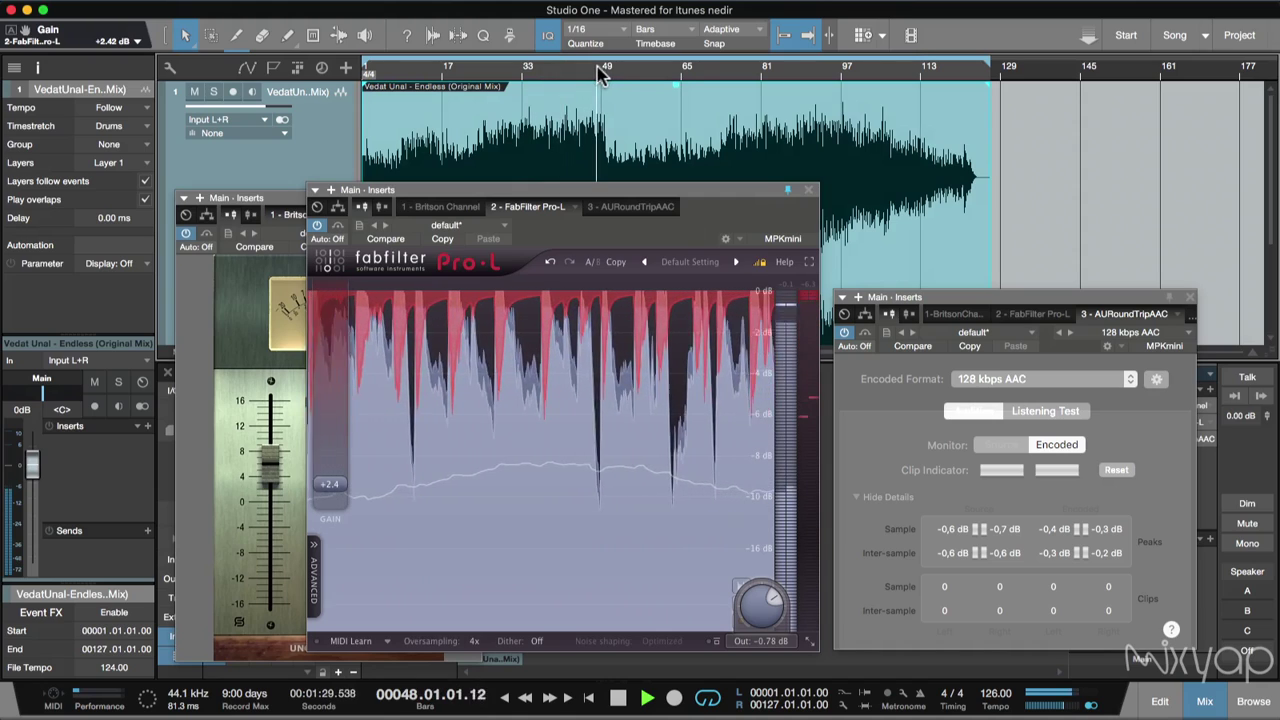
left_click(728, 72)
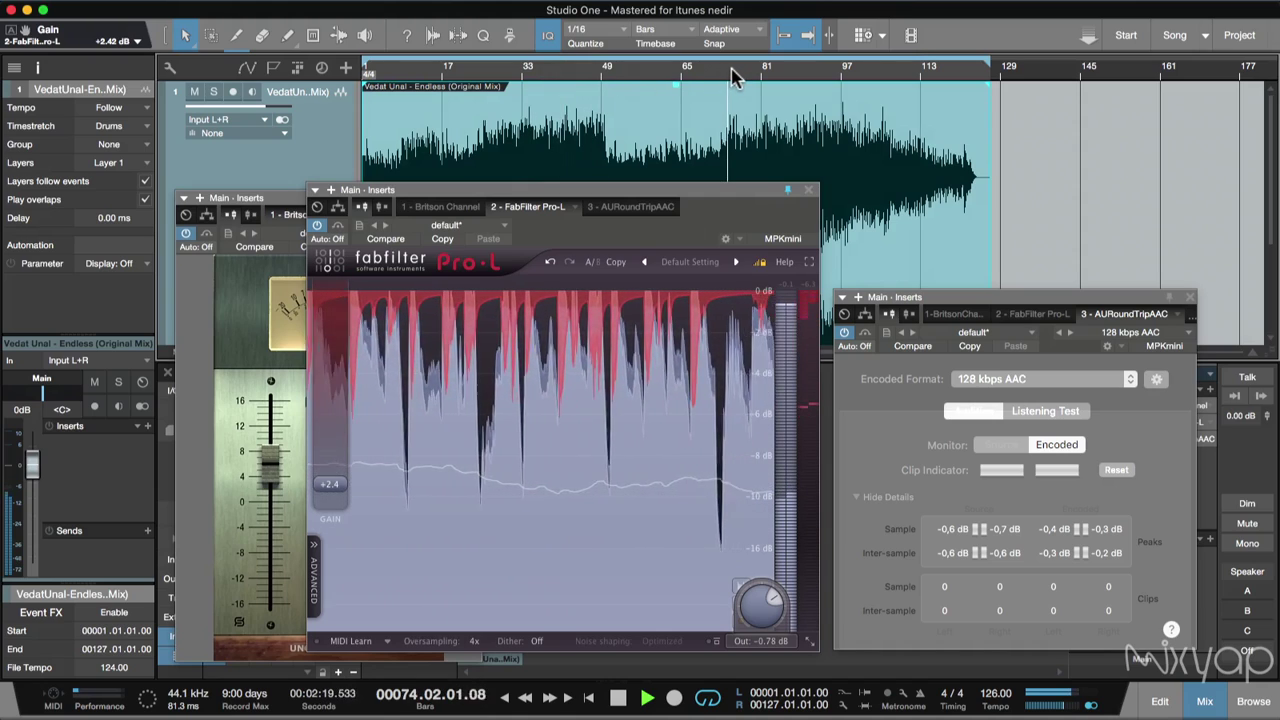
left_click(740, 72)
key("space")
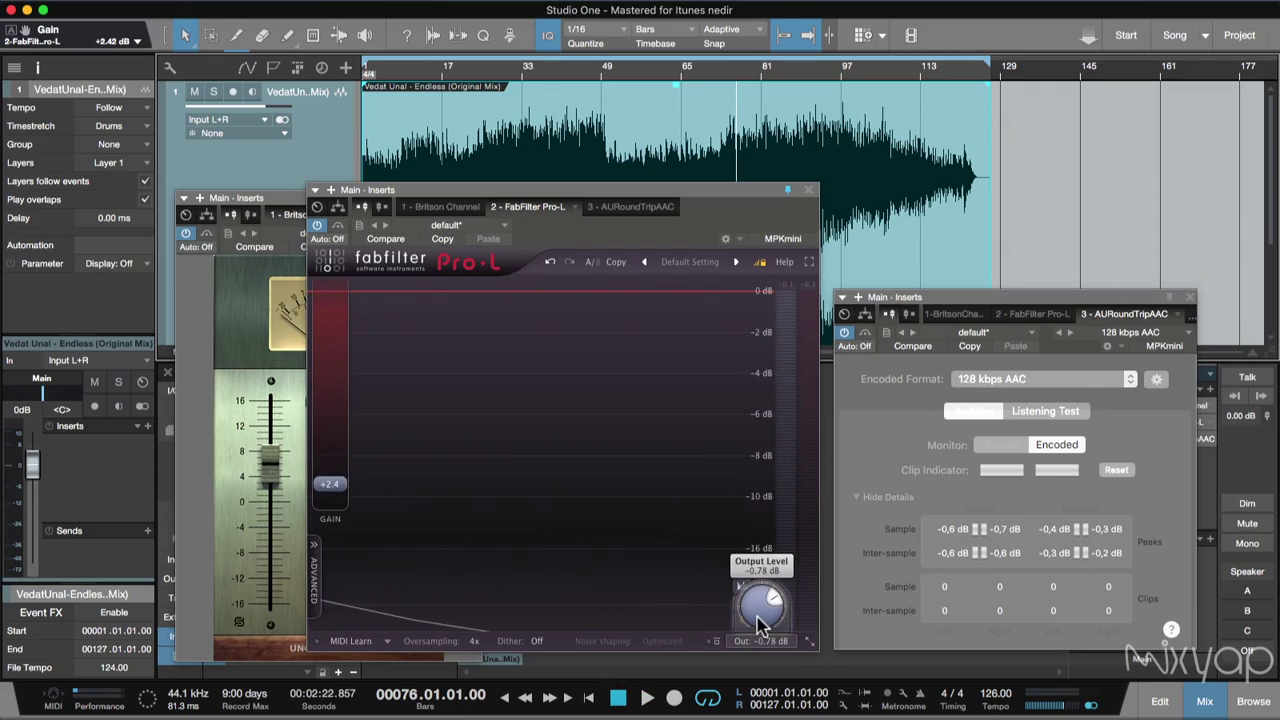
- Set the Pro-L output level to -0.34 dB, raise its gain to +3.41 dB during playback, and reset the AURoundTripAAC readings
left_click_drag(757, 624, 760, 640)
scroll(756, 625, "down", 1)
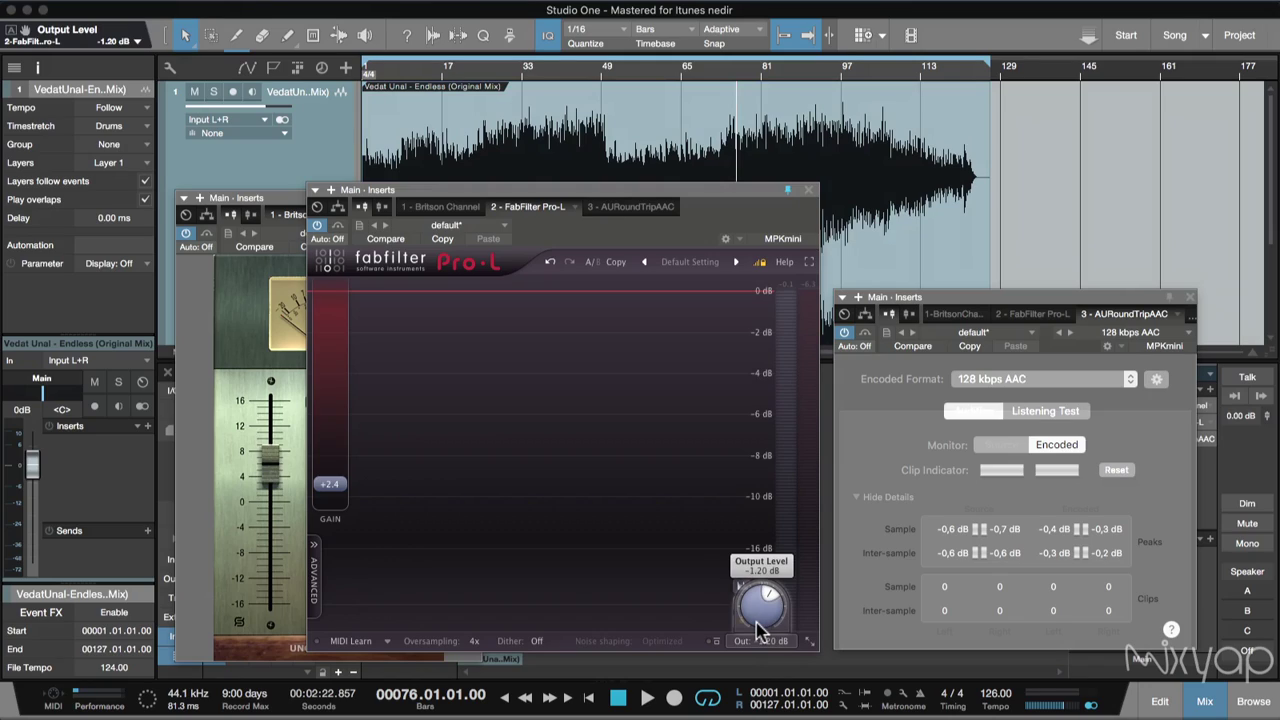
left_click_drag(757, 628, 768, 590)
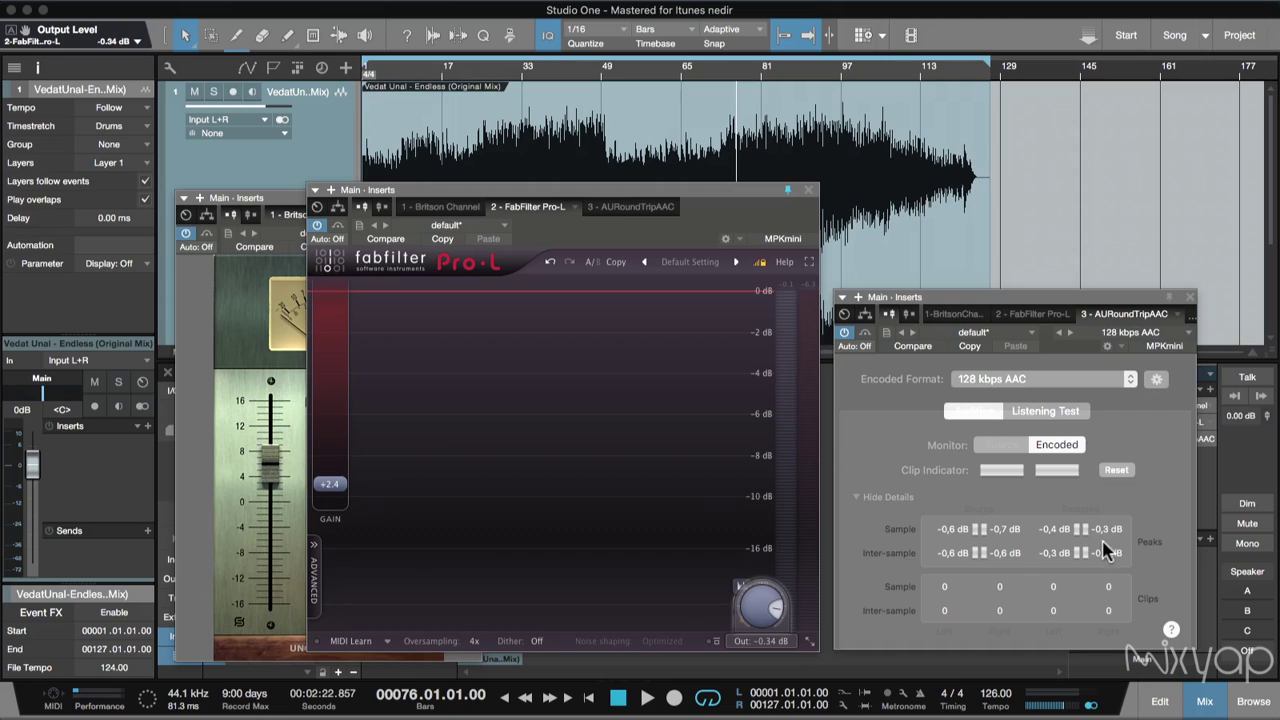
key("space")
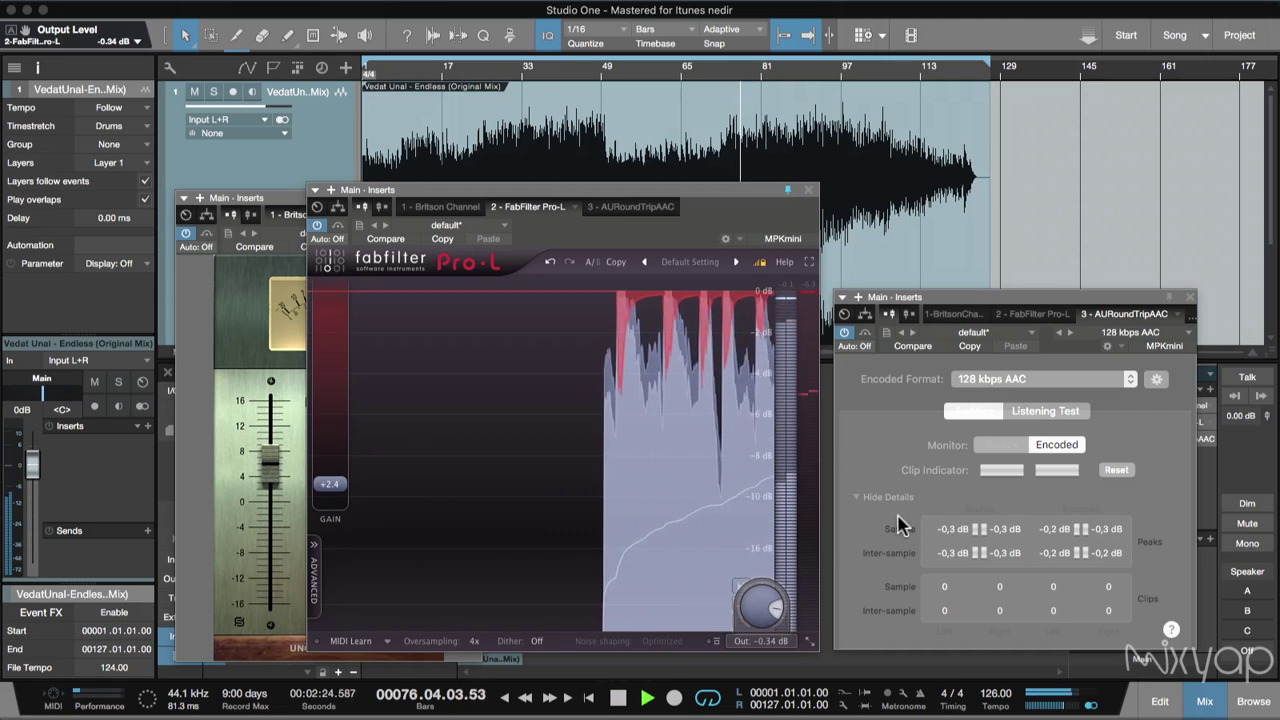
mouse_move(338, 488)
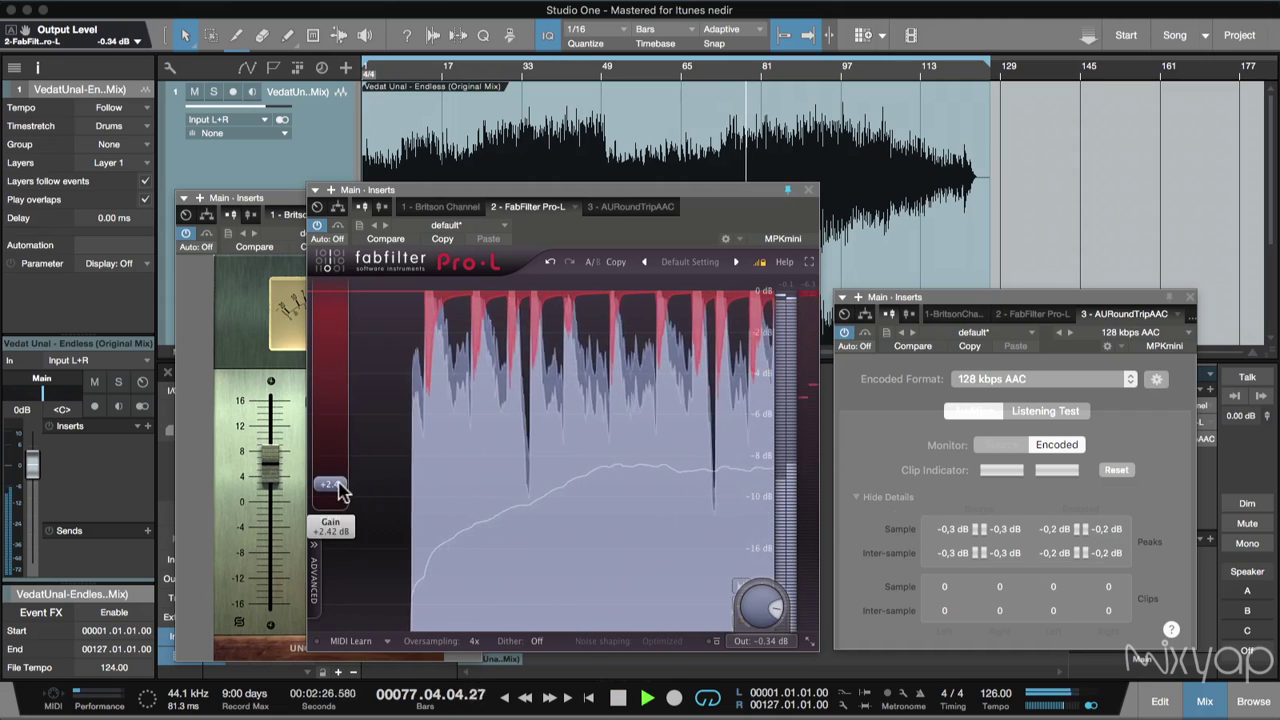
left_click_drag(338, 488, 340, 482)
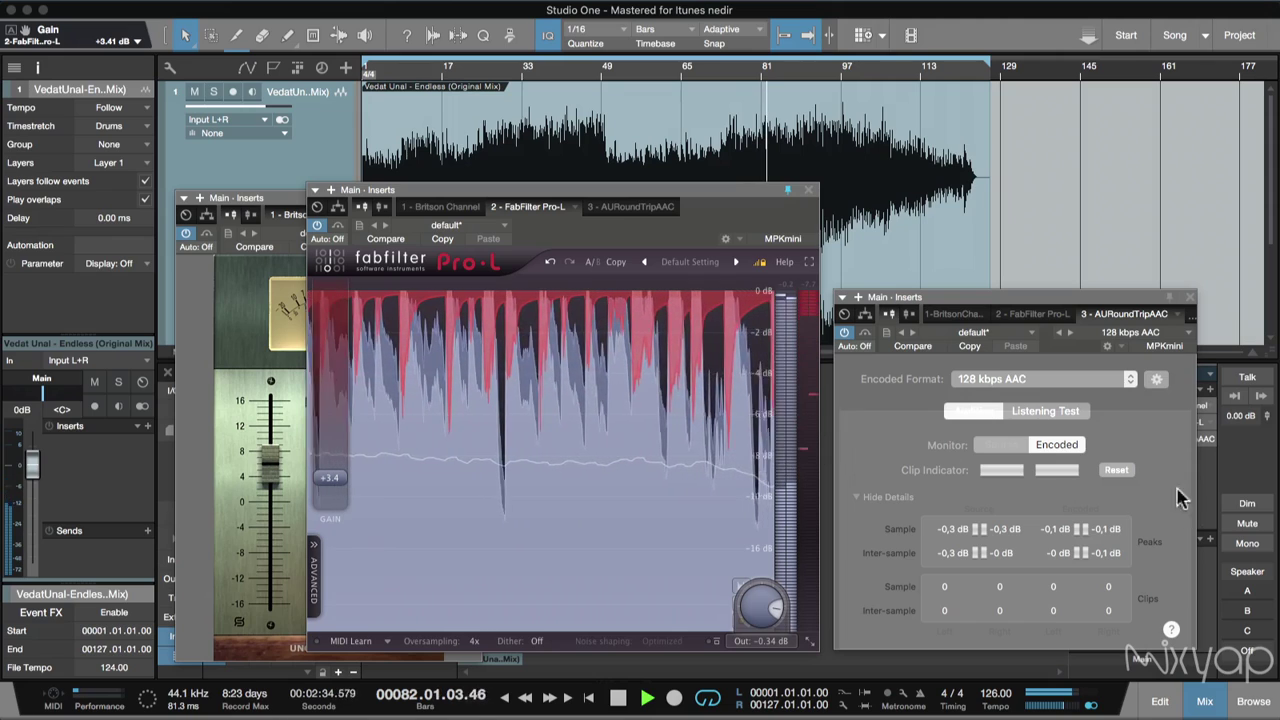
left_click(1118, 470)
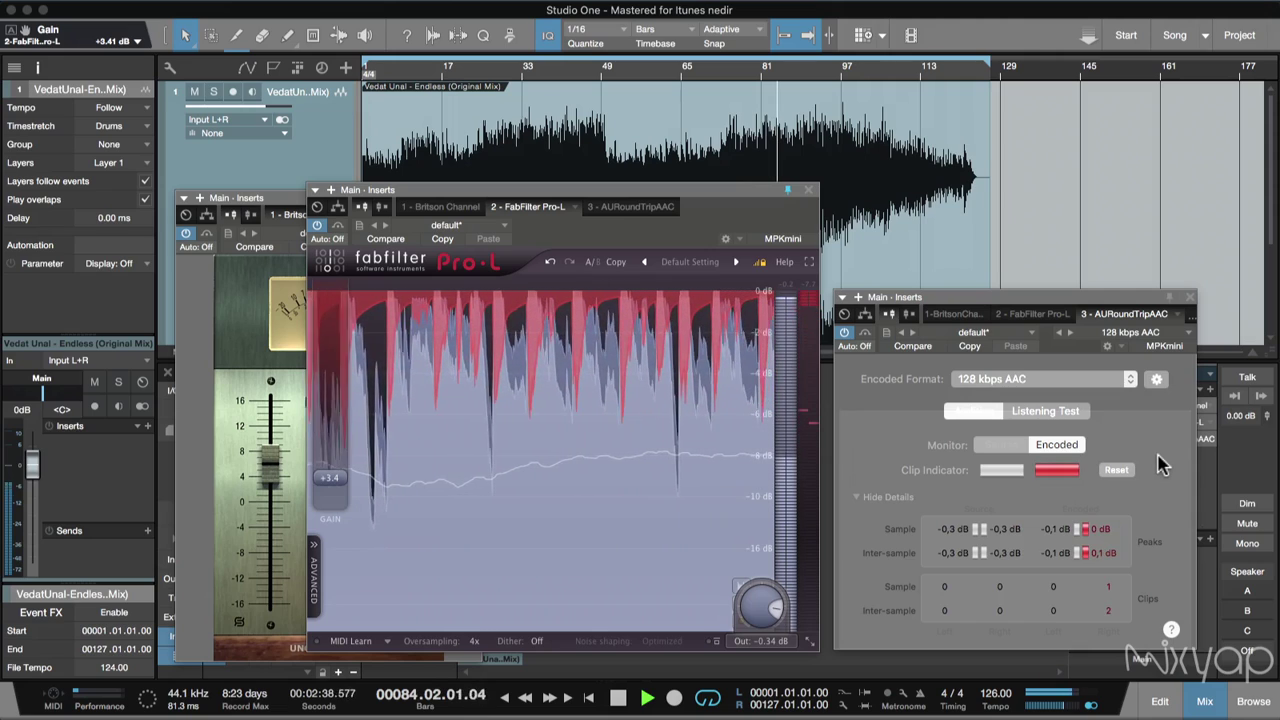
- Stop playback, clear the clip readings, and try a Britson Channel gain of 5.5 with the Pro-L output level at -0.30 dB
key("space")
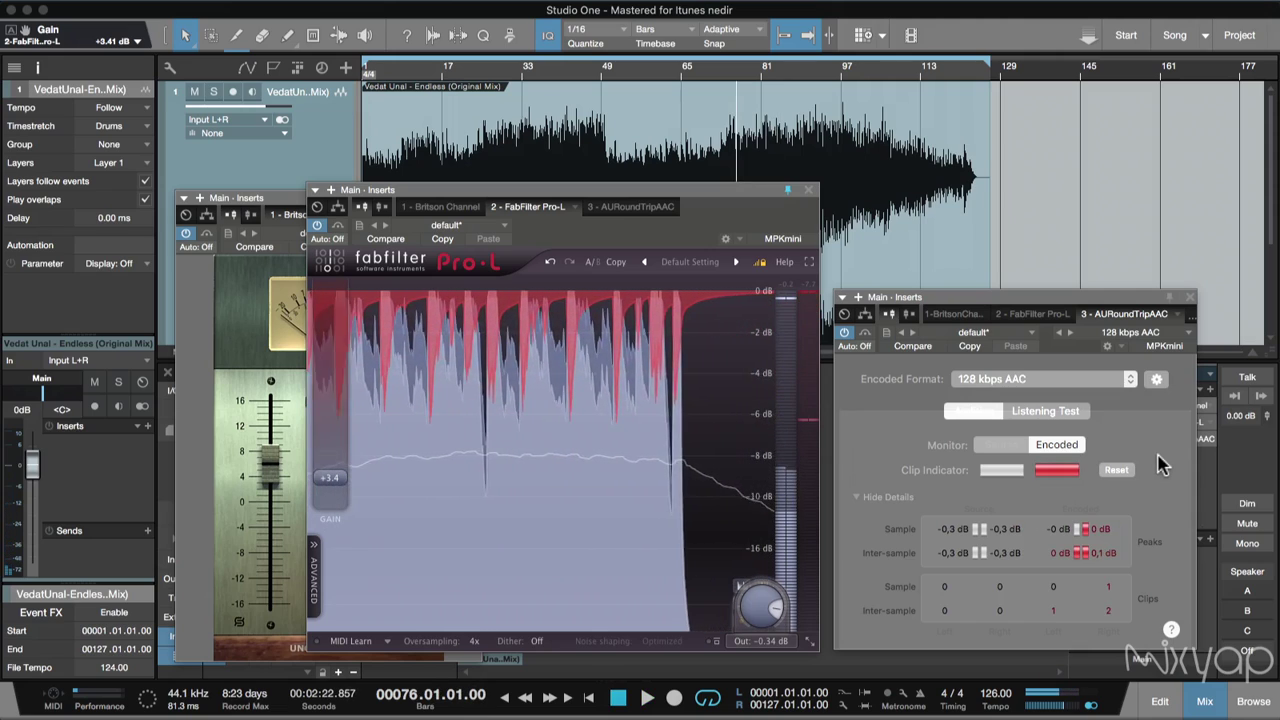
left_click(1118, 470)
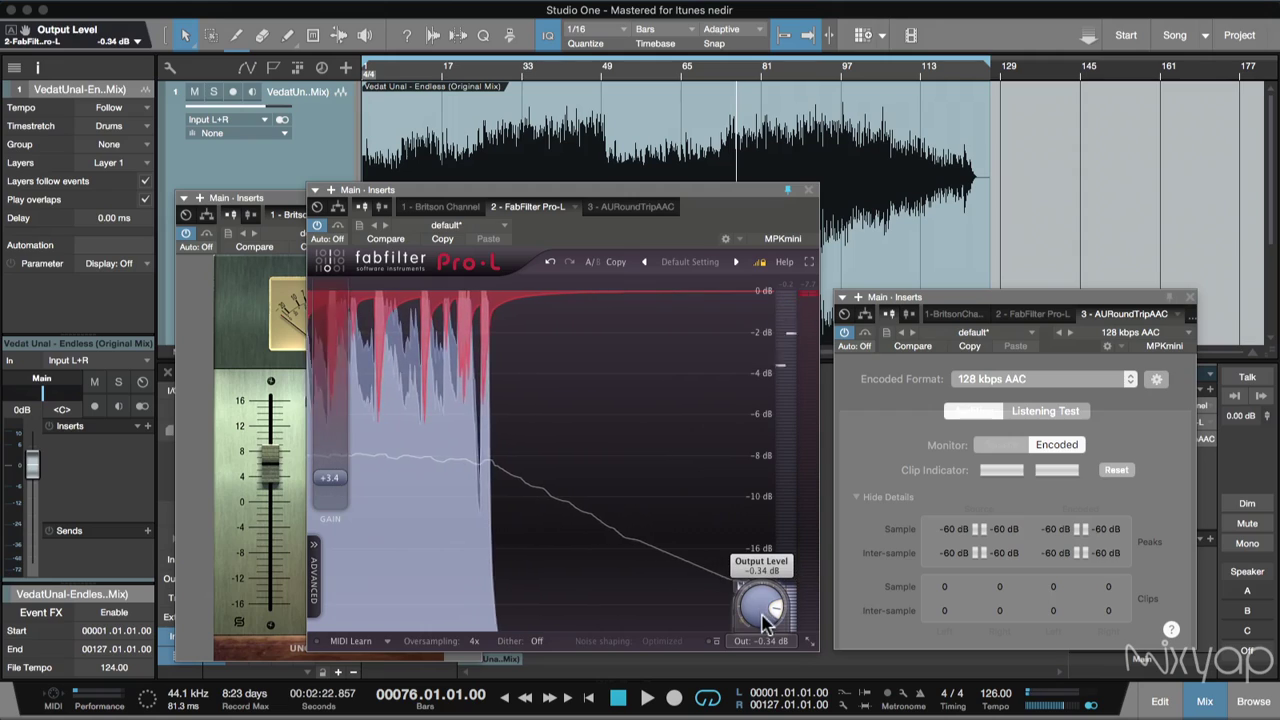
left_click_drag(763, 622, 766, 638)
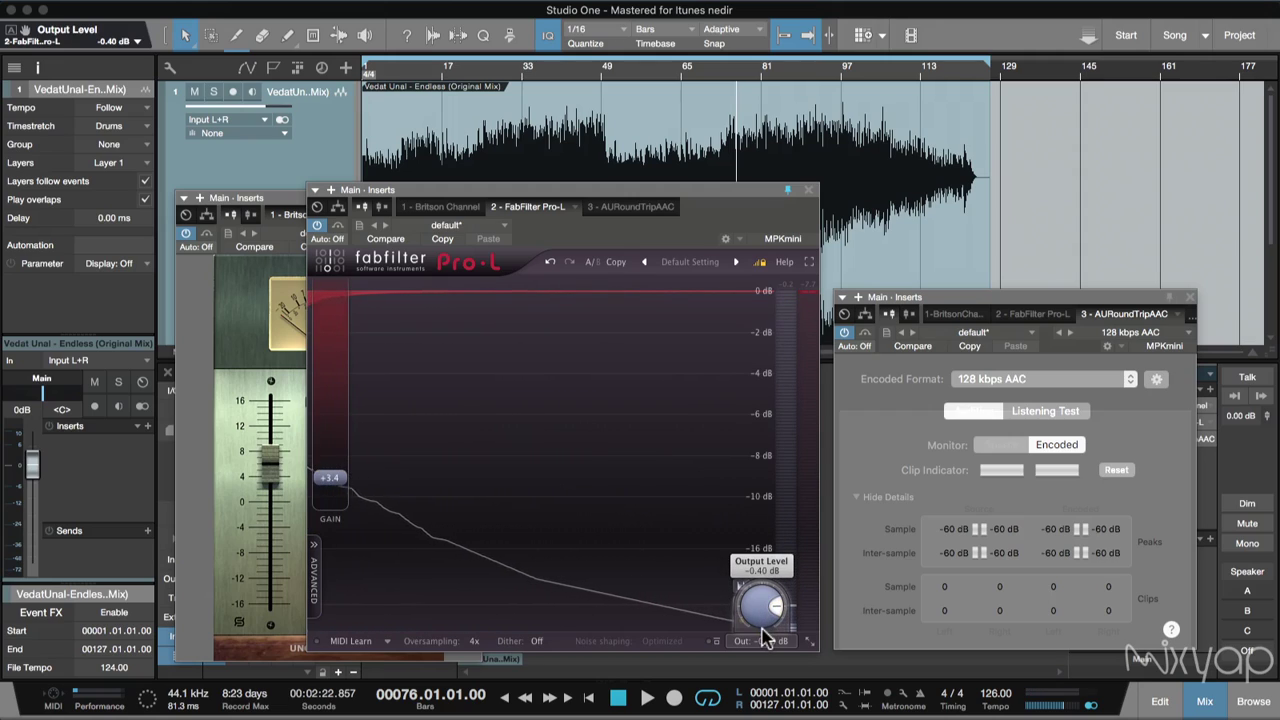
left_click_drag(271, 466, 267, 478)
left_click(716, 218)
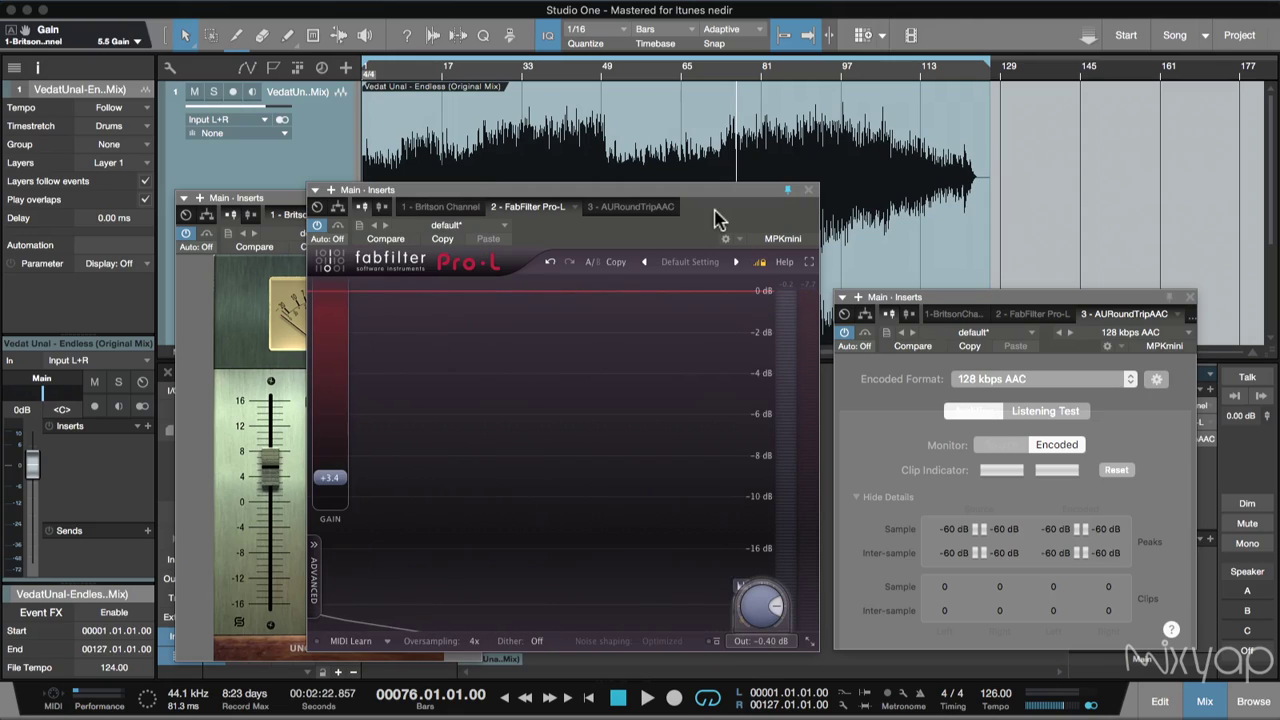
mouse_move(760, 610)
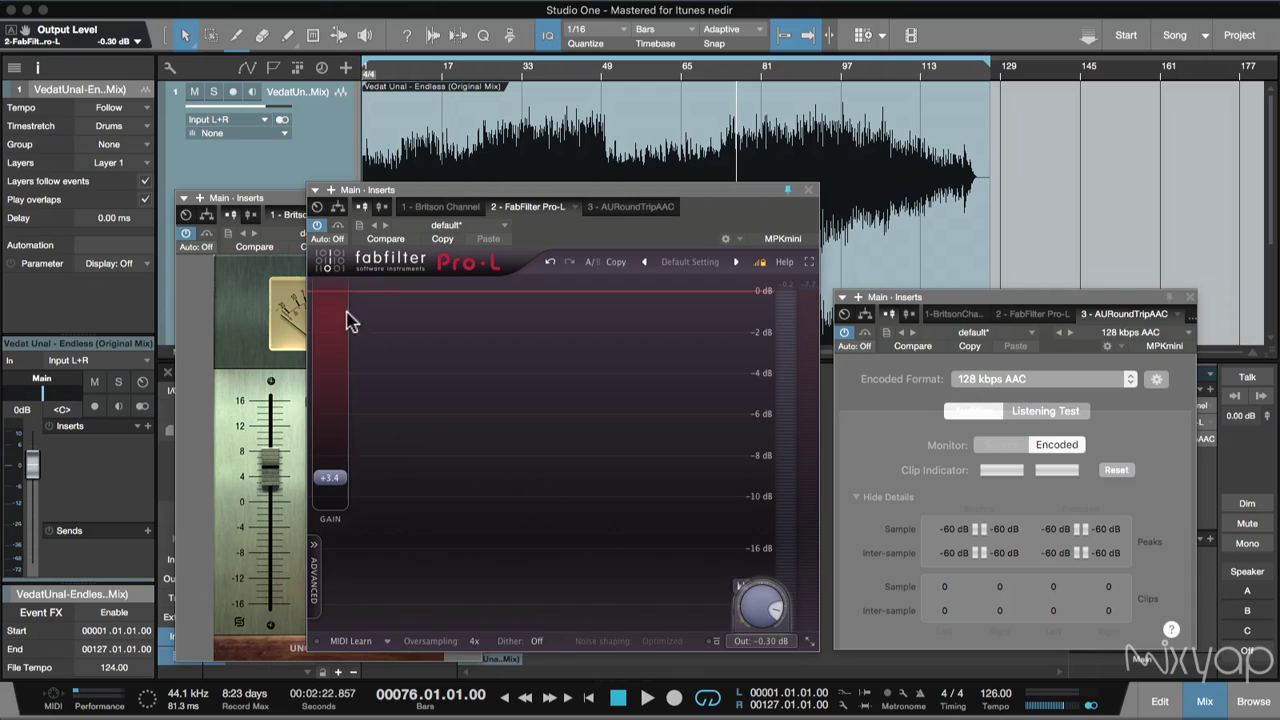
- Replay the passage from bar 76 with the Britson Channel gain lowered to 3.0 and the AURoundTripAAC readings reset
left_click(247, 296)
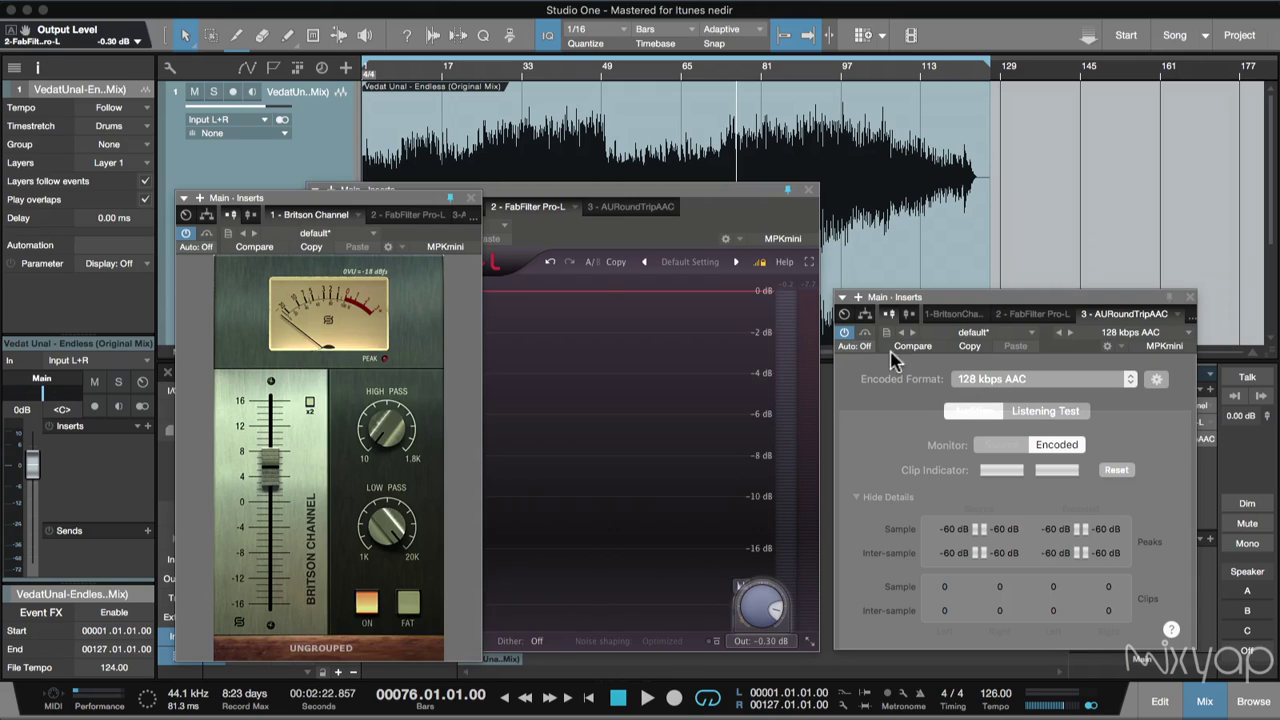
key("space")
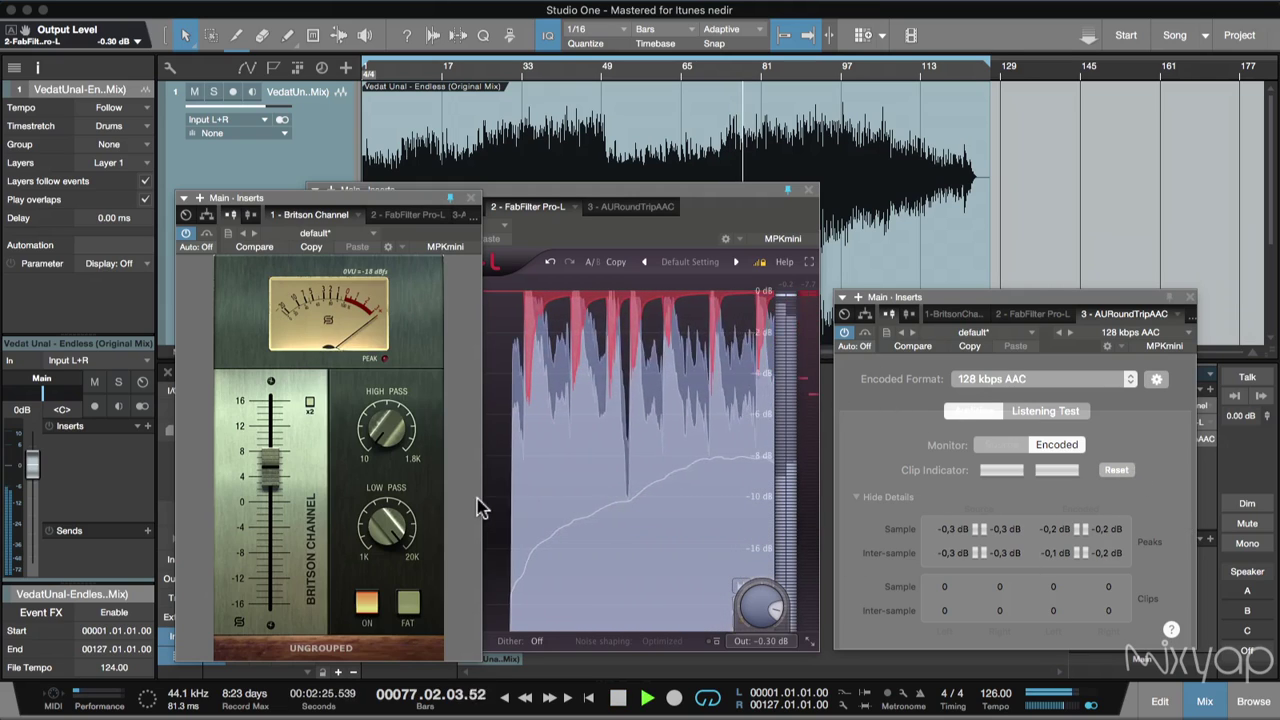
mouse_move(277, 488)
left_click_drag(277, 488, 277, 508)
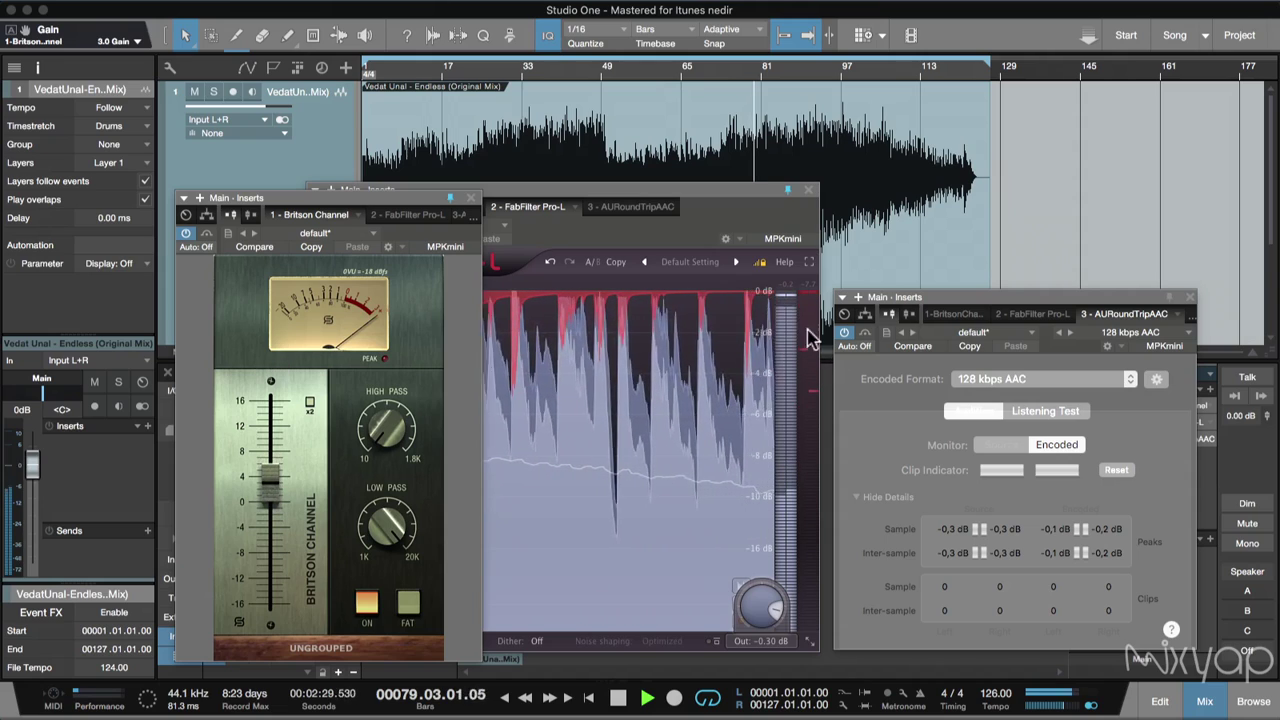
left_click(812, 292)
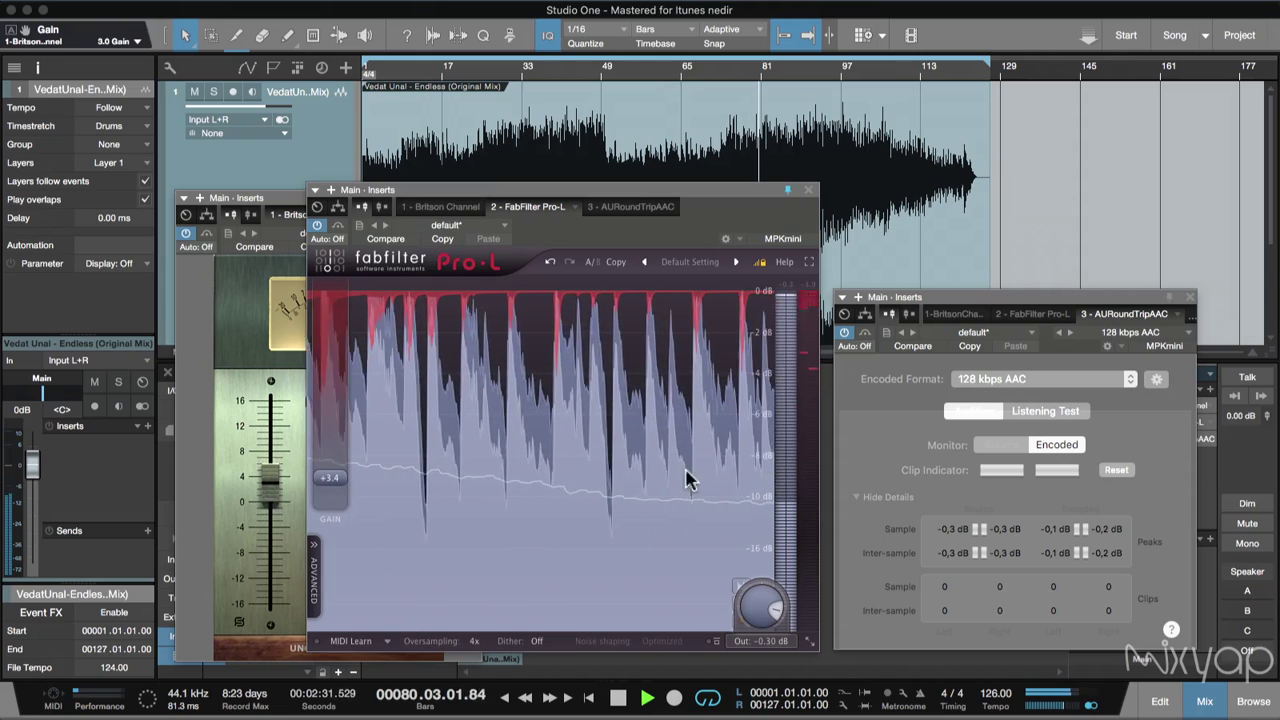
left_click(1116, 470)
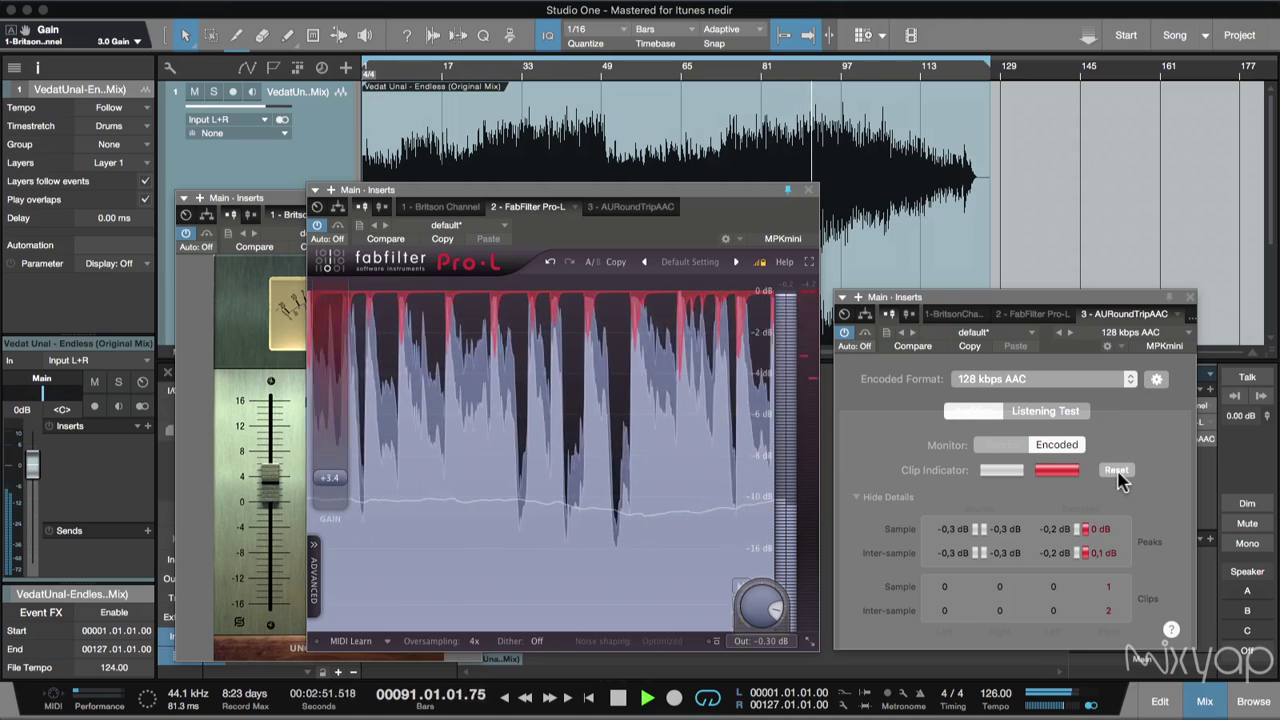
- Set the Pro-L output level to -0.50 dB and the Britson Channel gain to 2.0, and restart playback from bar 76
key("space")
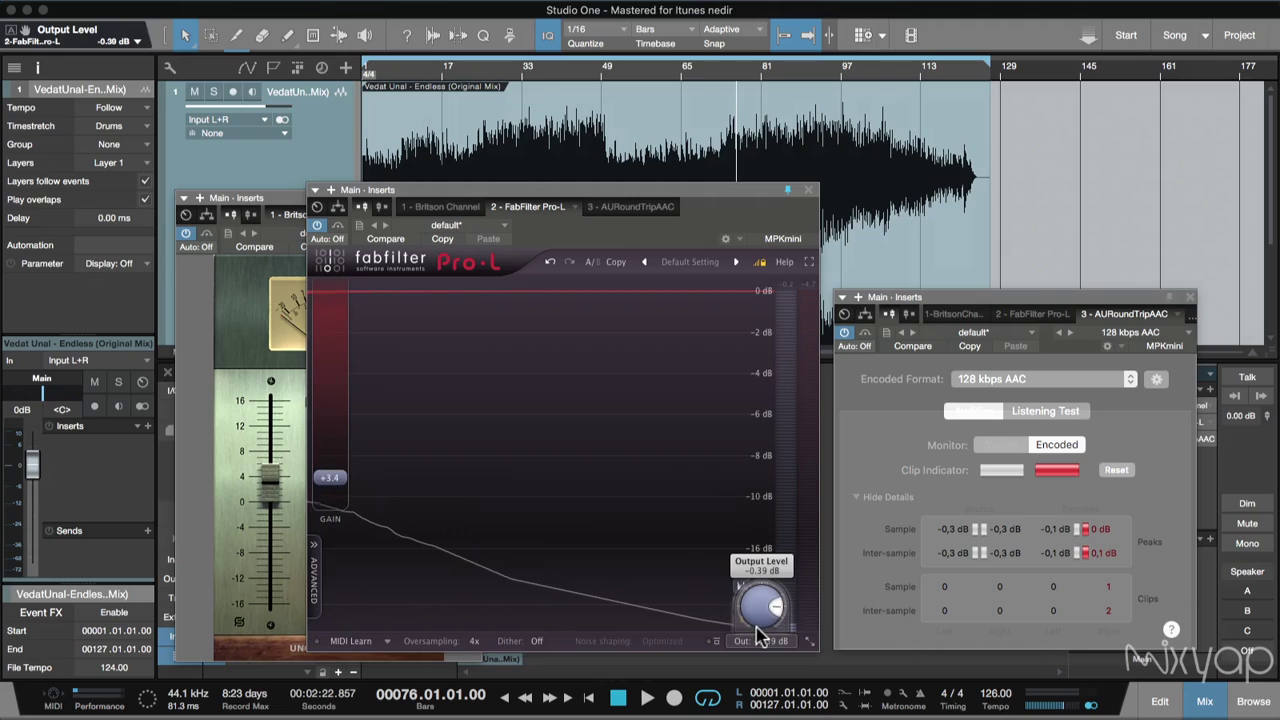
left_click_drag(757, 612, 757, 663)
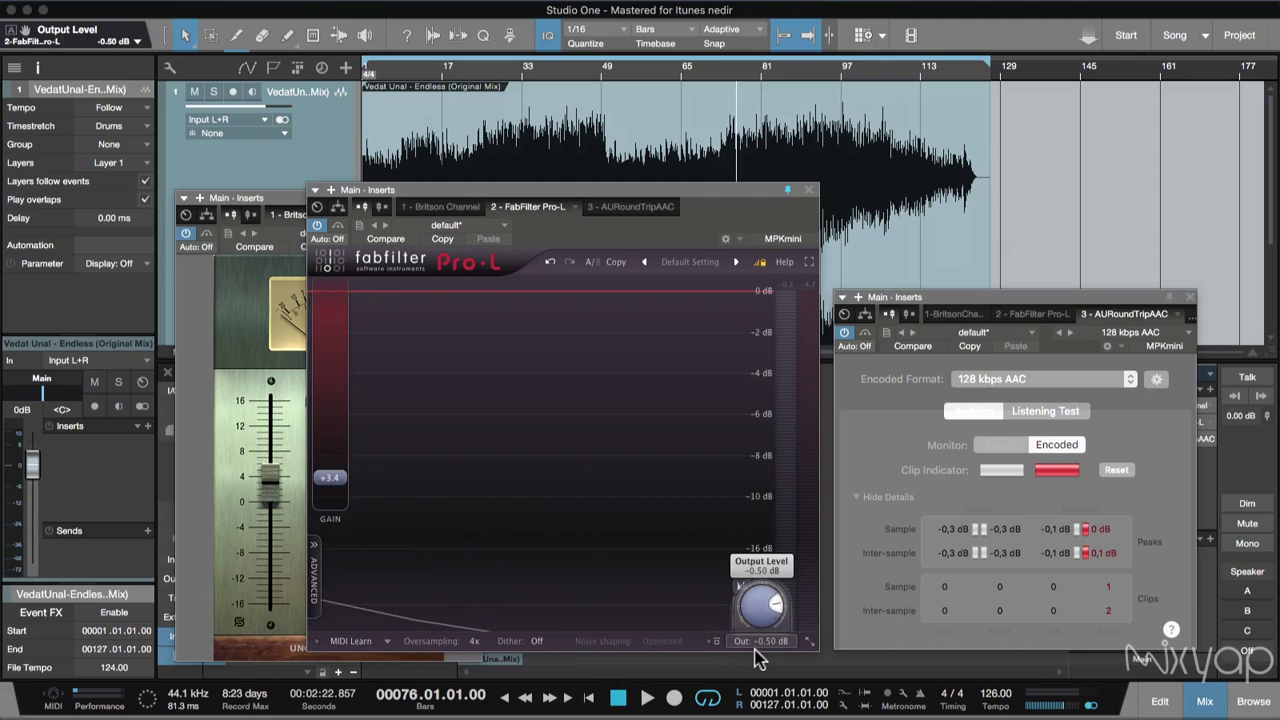
left_click(265, 488)
left_click(742, 192)
key("space")
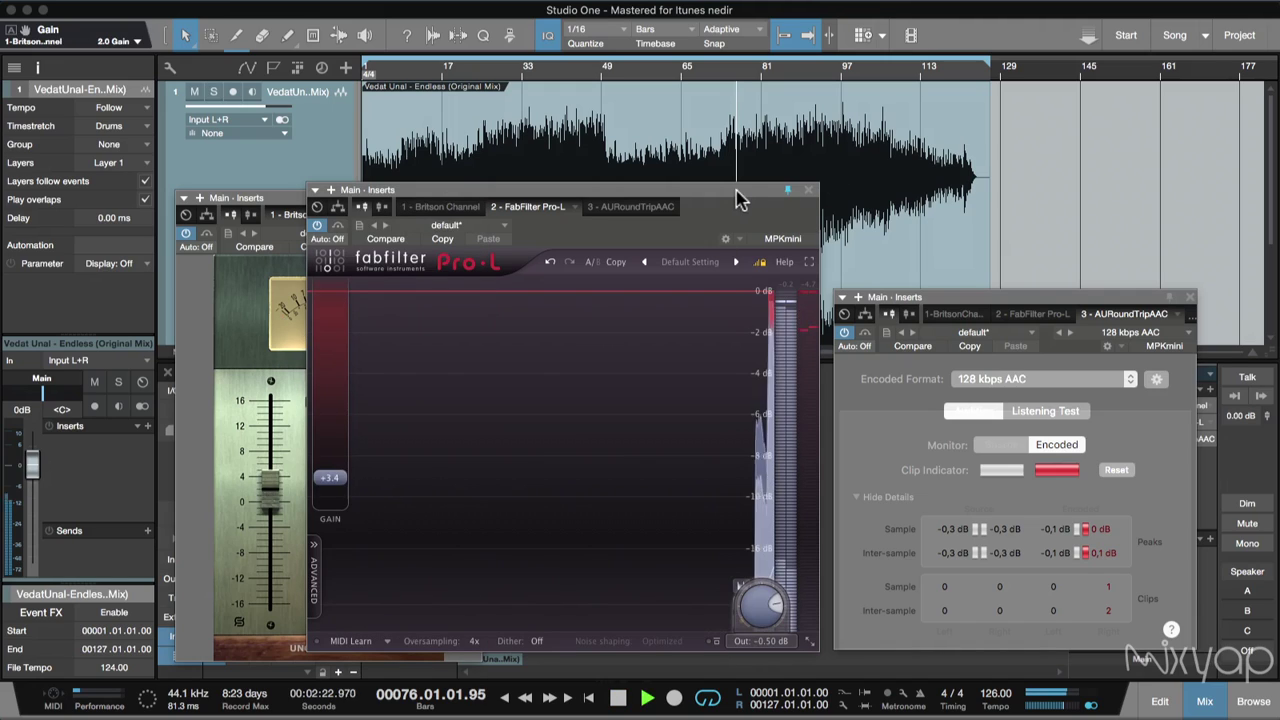
- Recheck the encoded peaks and clips over bars 91 to 97, resetting the readings between passes, and stop playback
left_click(1116, 470)
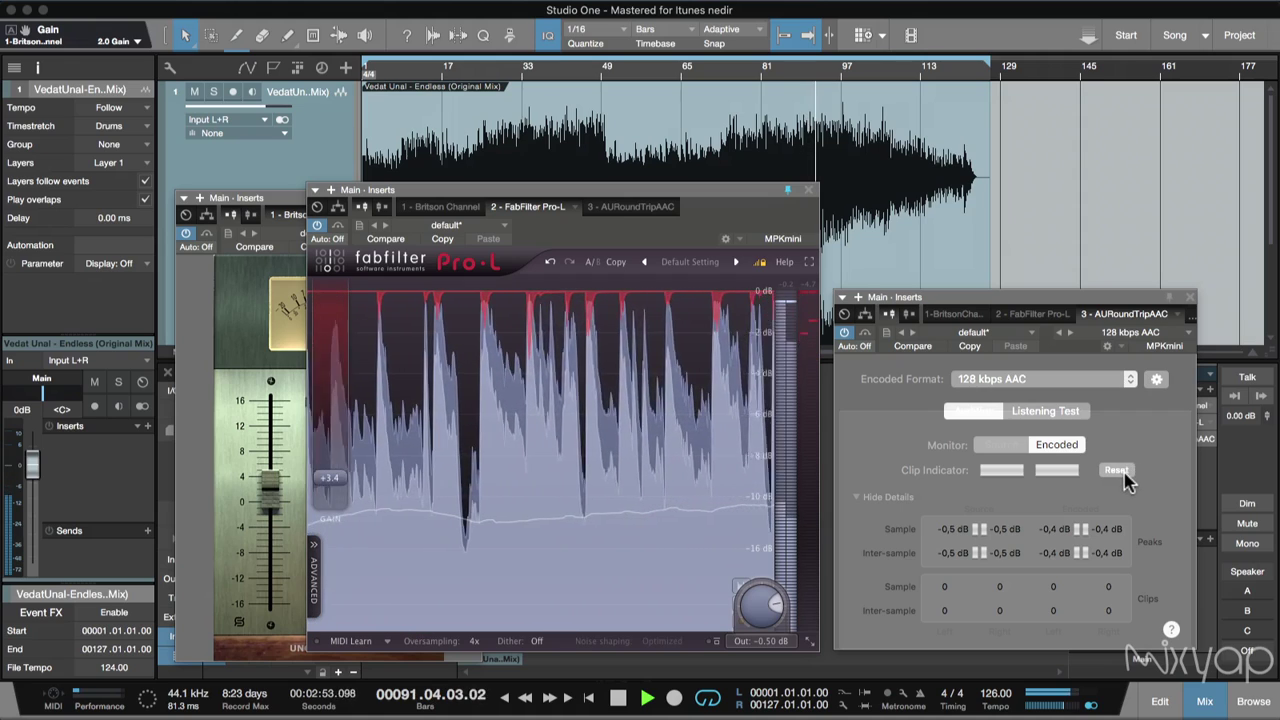
left_click(1117, 470)
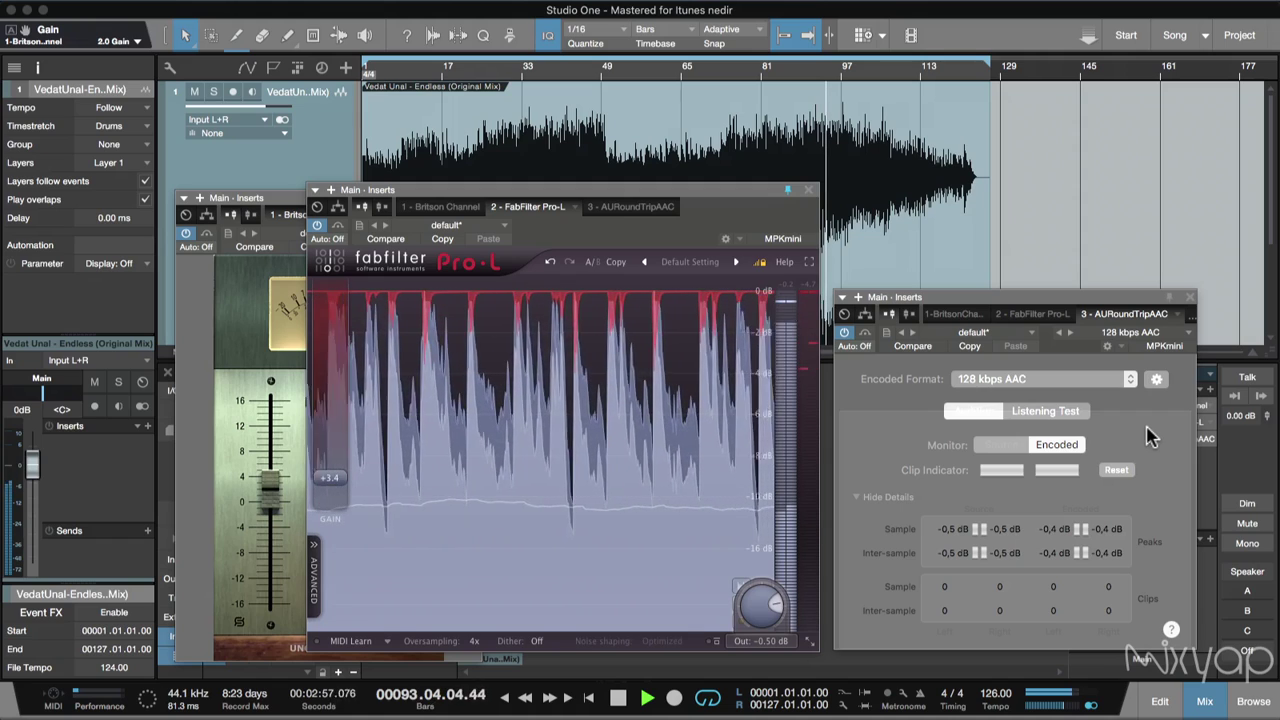
left_click(1118, 471)
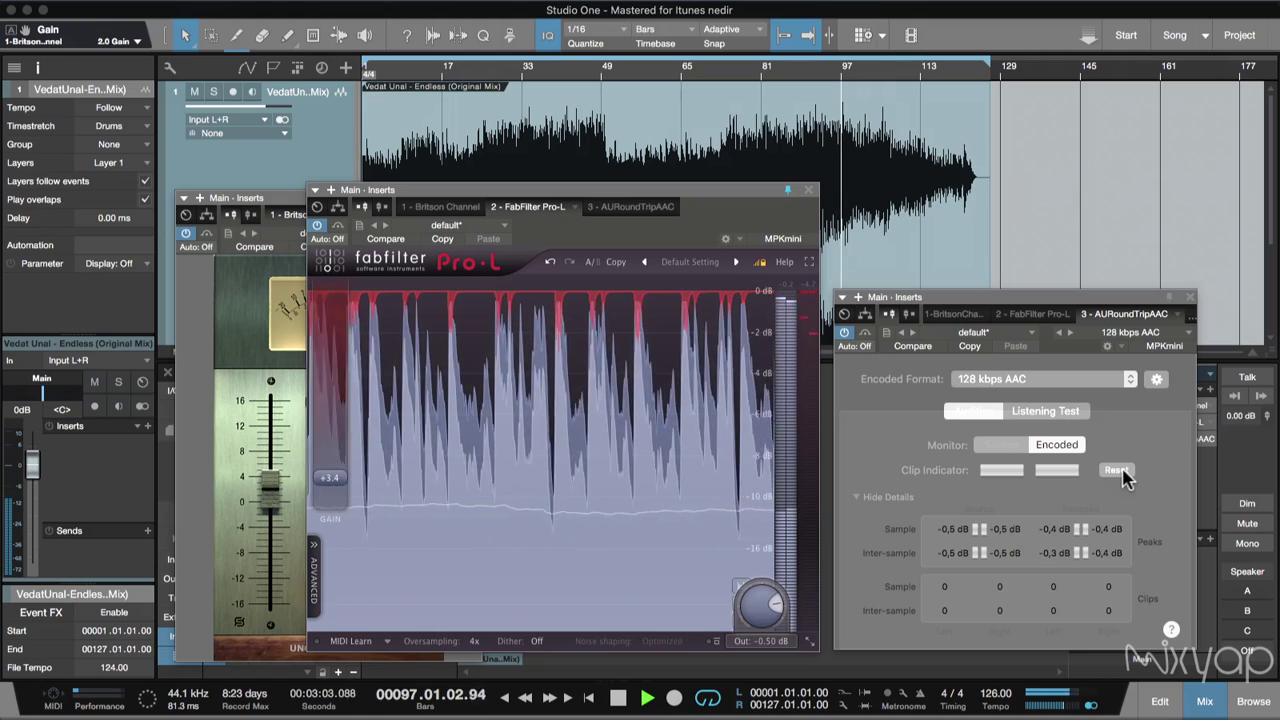
key("space")
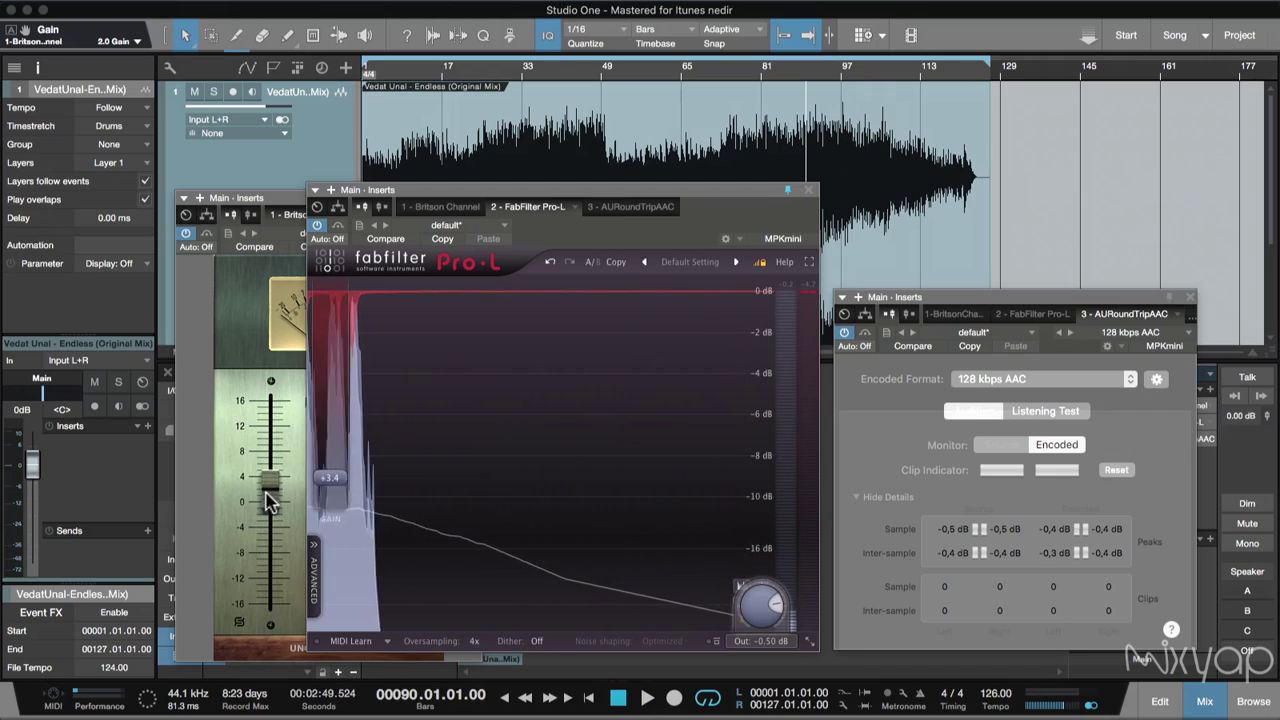
left_click(295, 275)
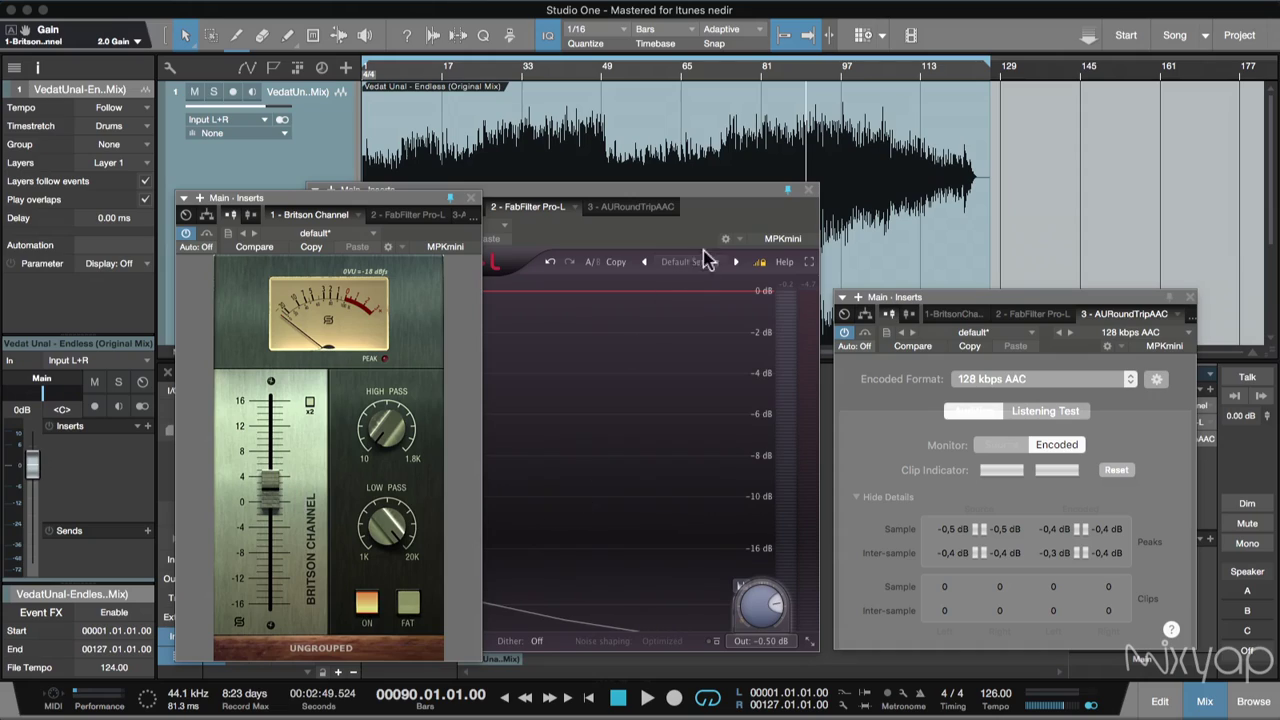
left_click(722, 225)
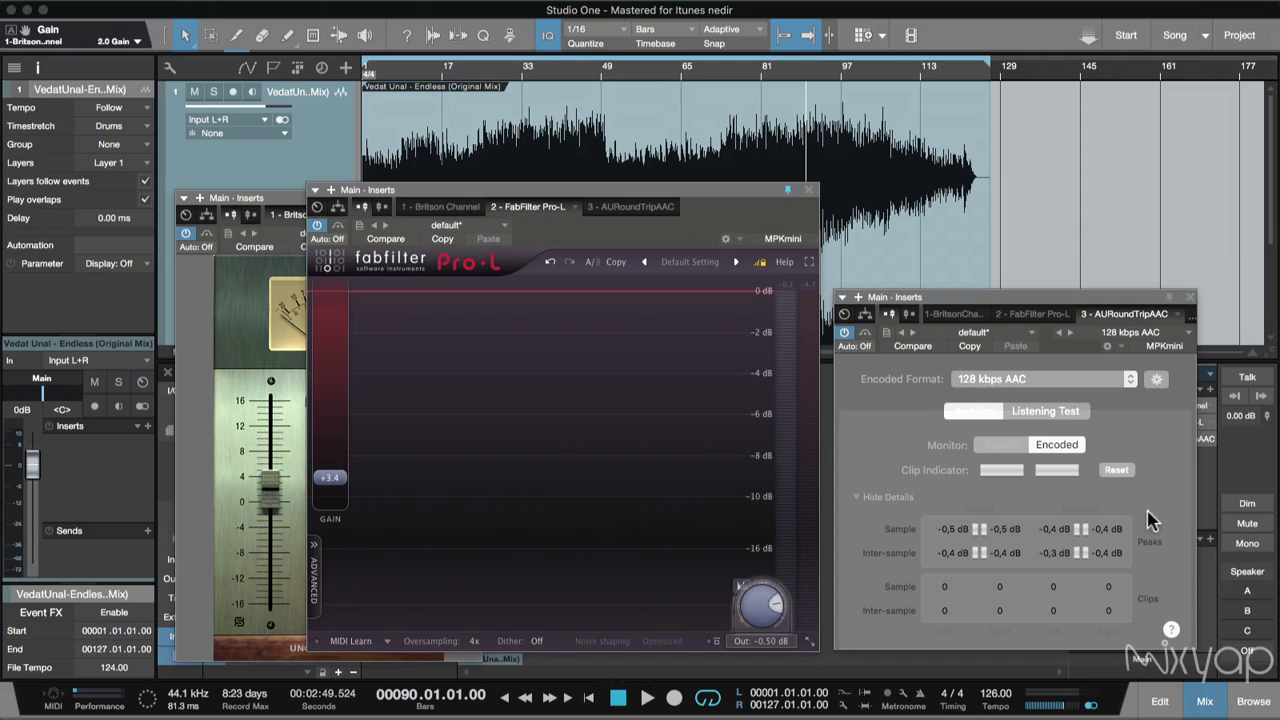
- Clear the AURoundTripAAC readings and raise the Pro-L output level to -0.30 dB
left_click(1115, 470)
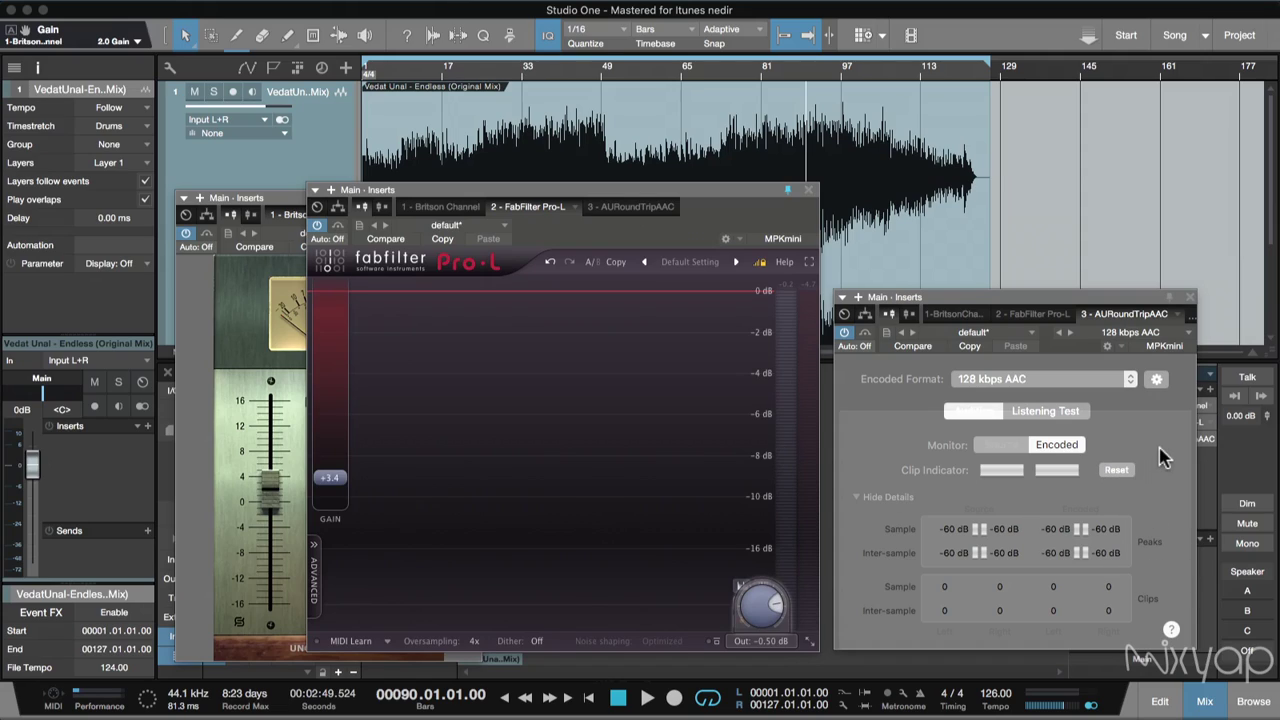
scroll(757, 592, "up", 3)
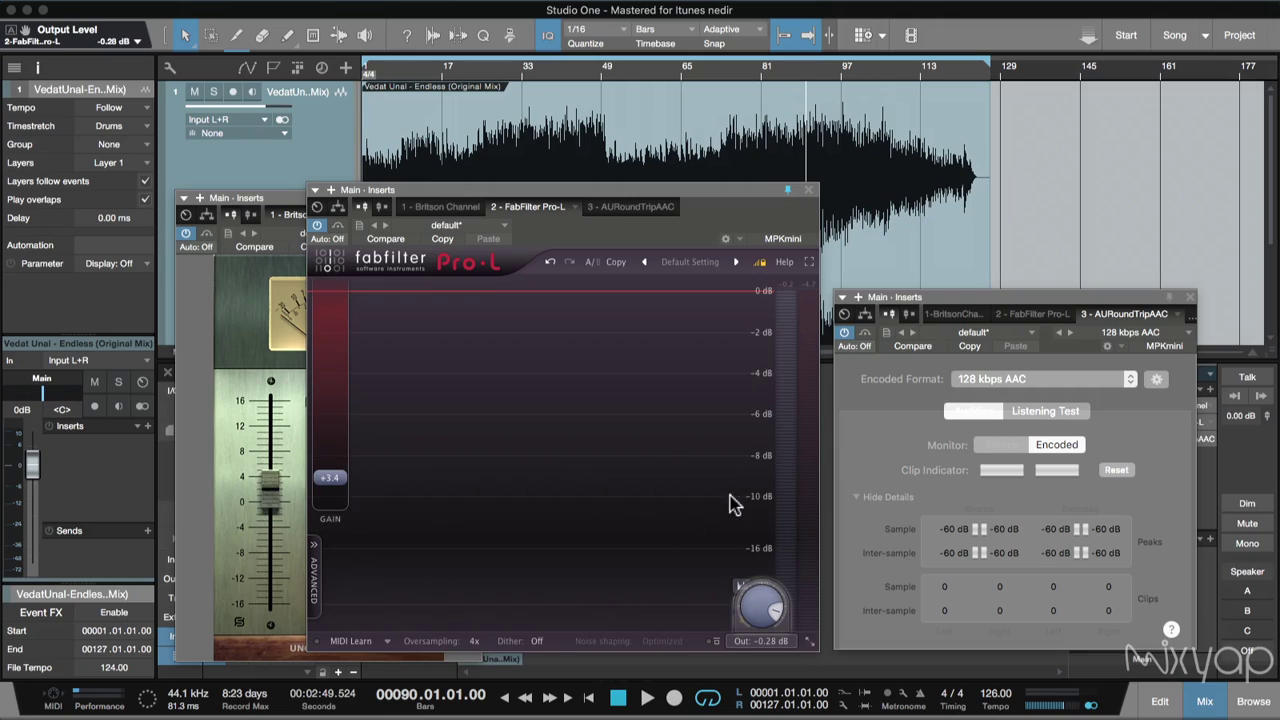
left_click_drag(1055, 300, 1040, 305)
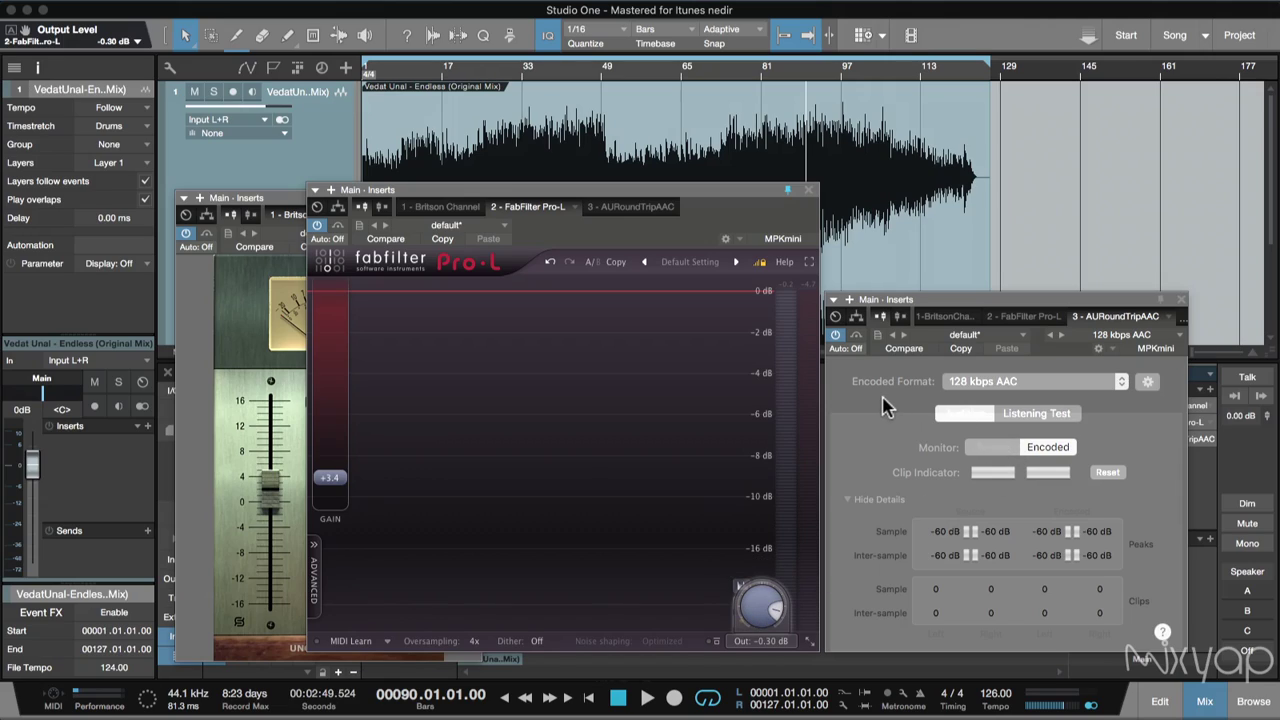
- Keep the encoded format at 128 kbps AAC and replay from bar 90 with the AURoundTripAAC readings reset
left_click(1000, 385)
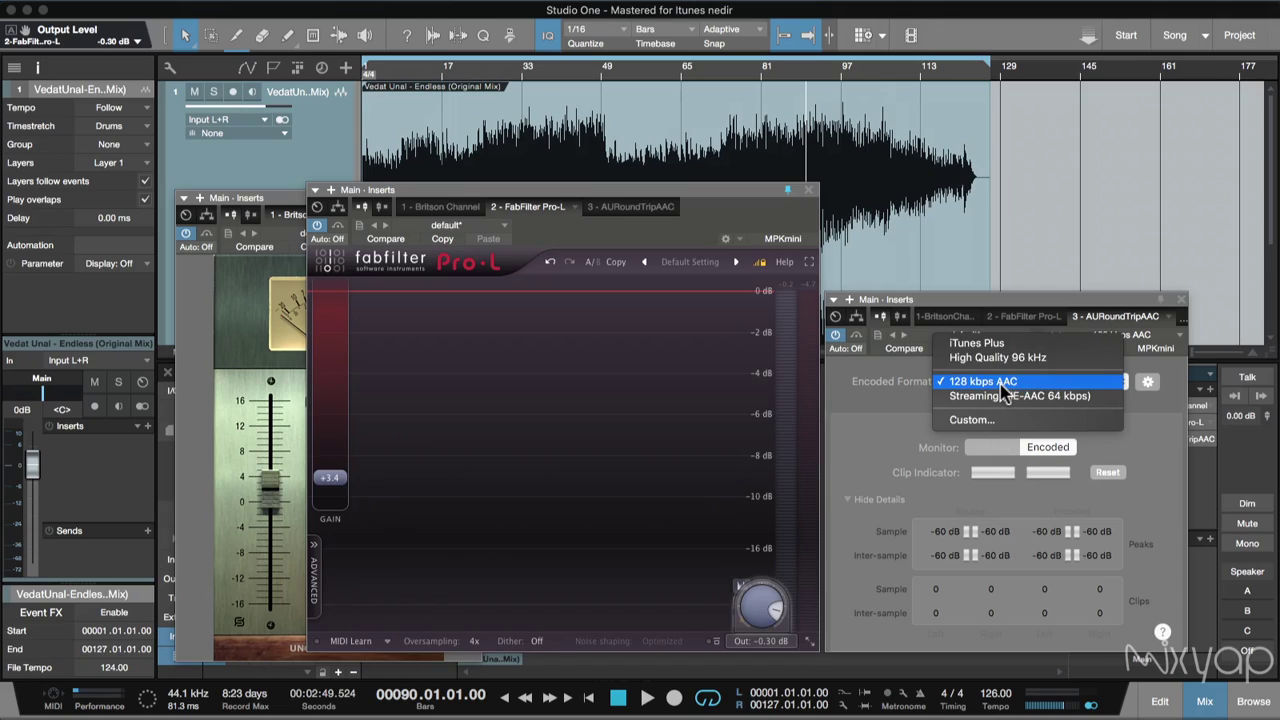
left_click(1003, 386)
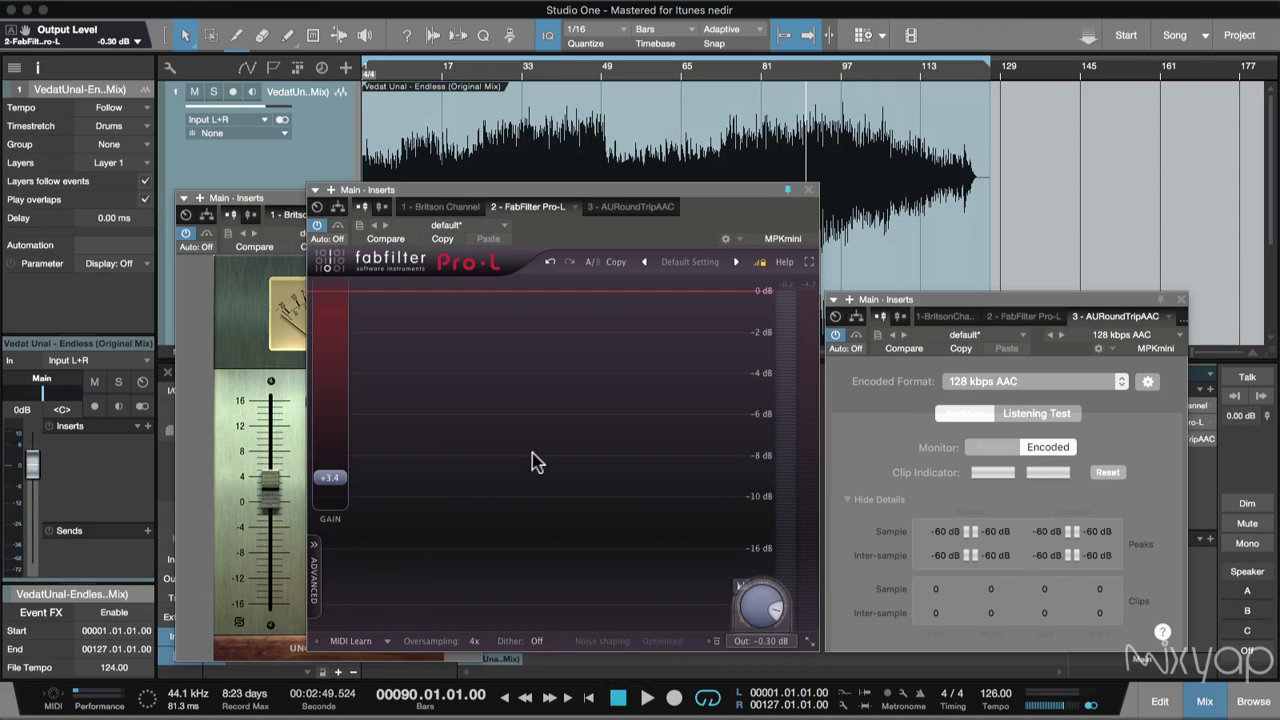
key("space")
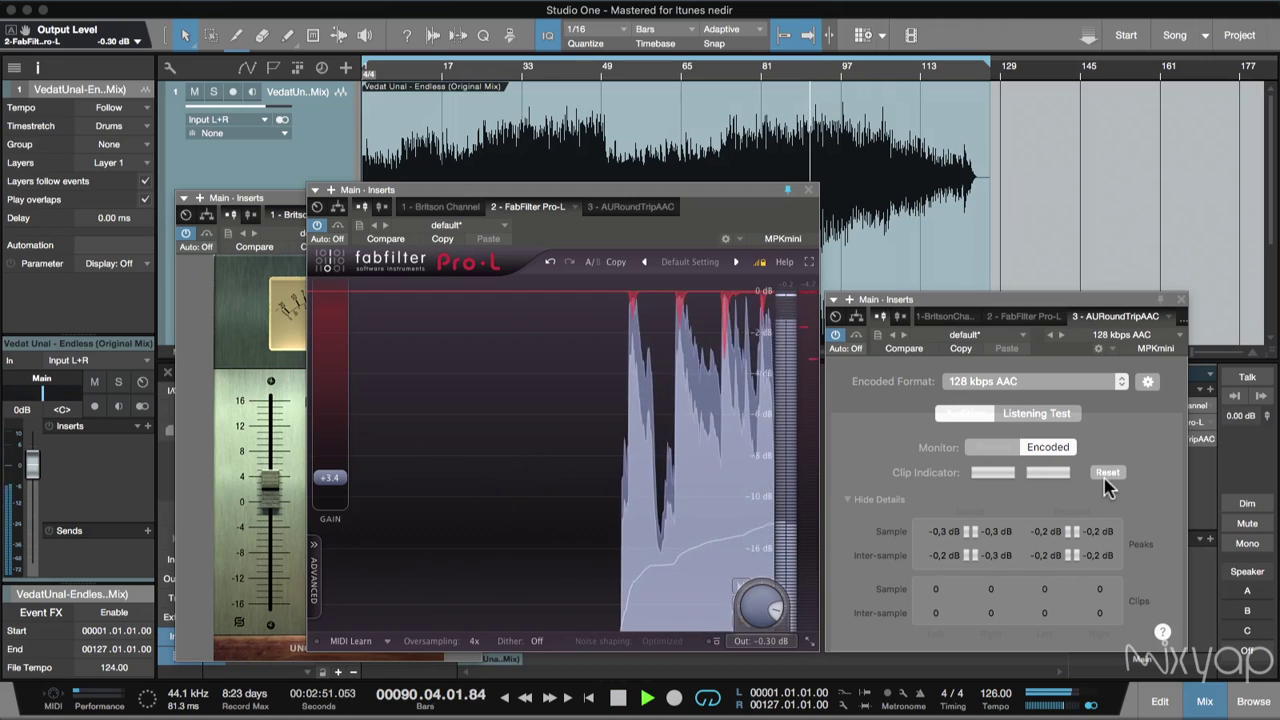
left_click(1108, 473)
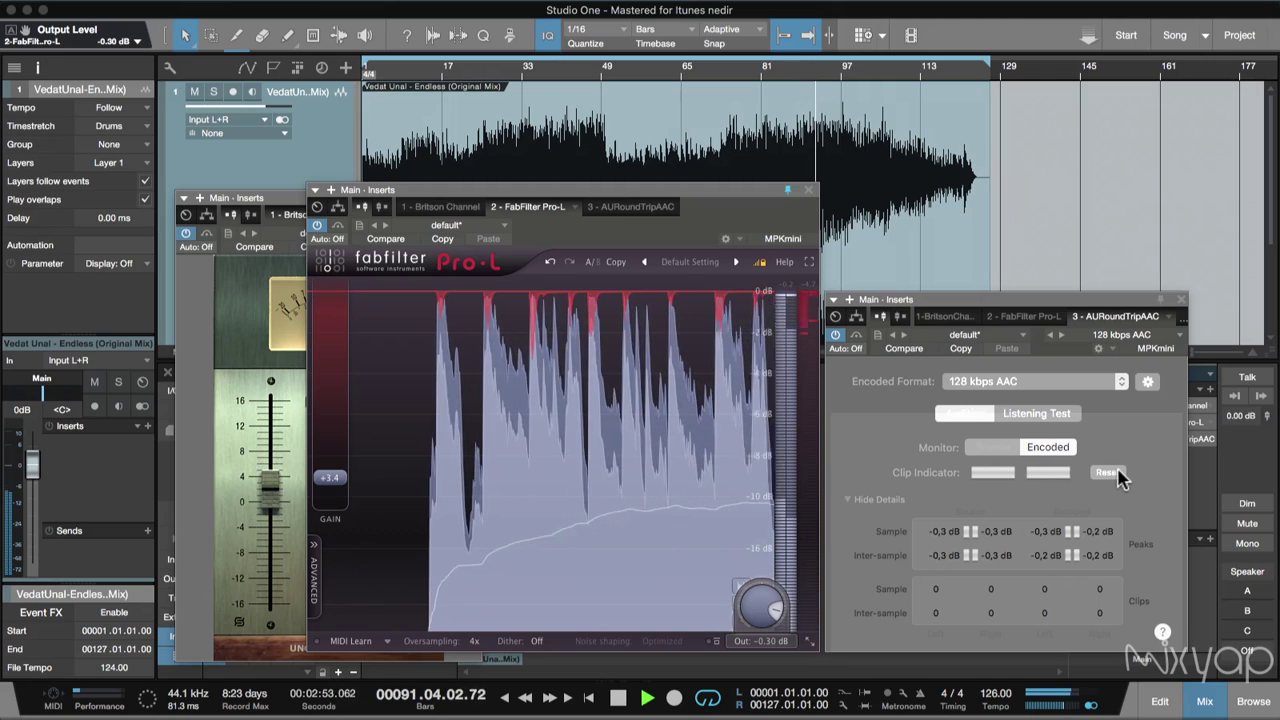
- Lower the Britson Channel gain to 1.3 during playback, recheck the encoded peaks with the readings reset, and stop playback
left_click(268, 495)
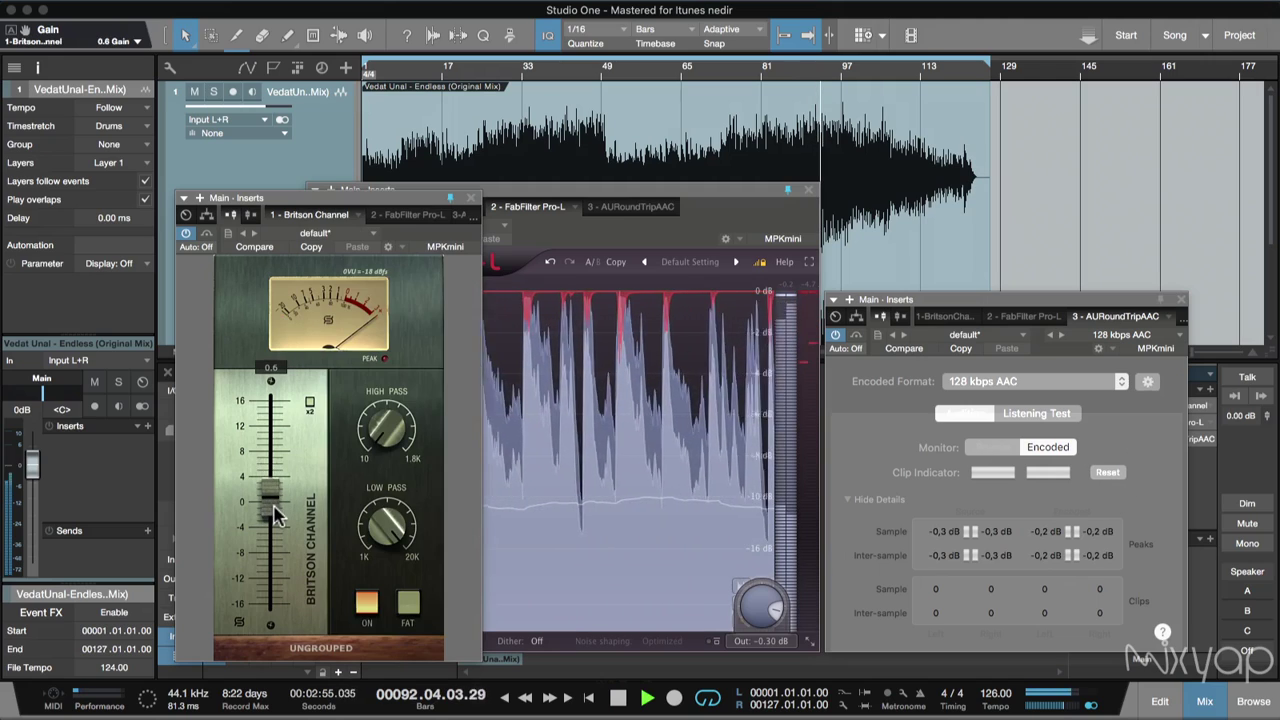
left_click_drag(276, 515, 276, 507)
left_click(1108, 472)
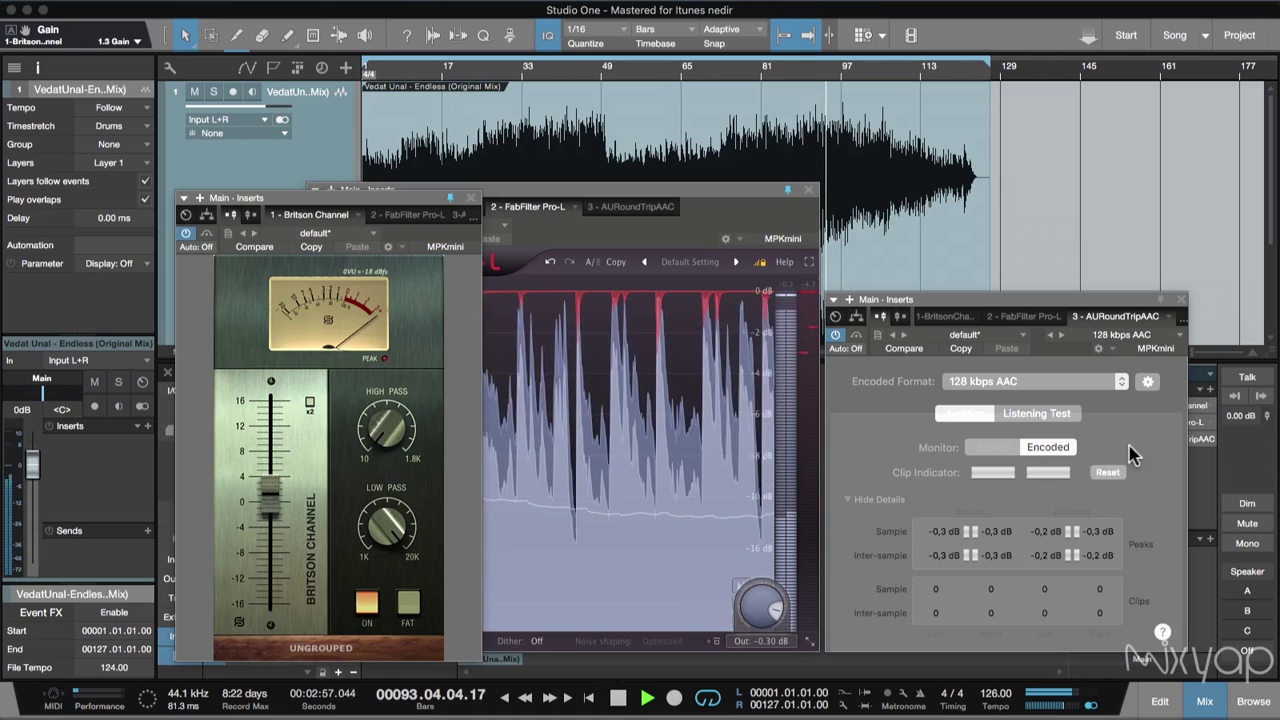
left_click(766, 251)
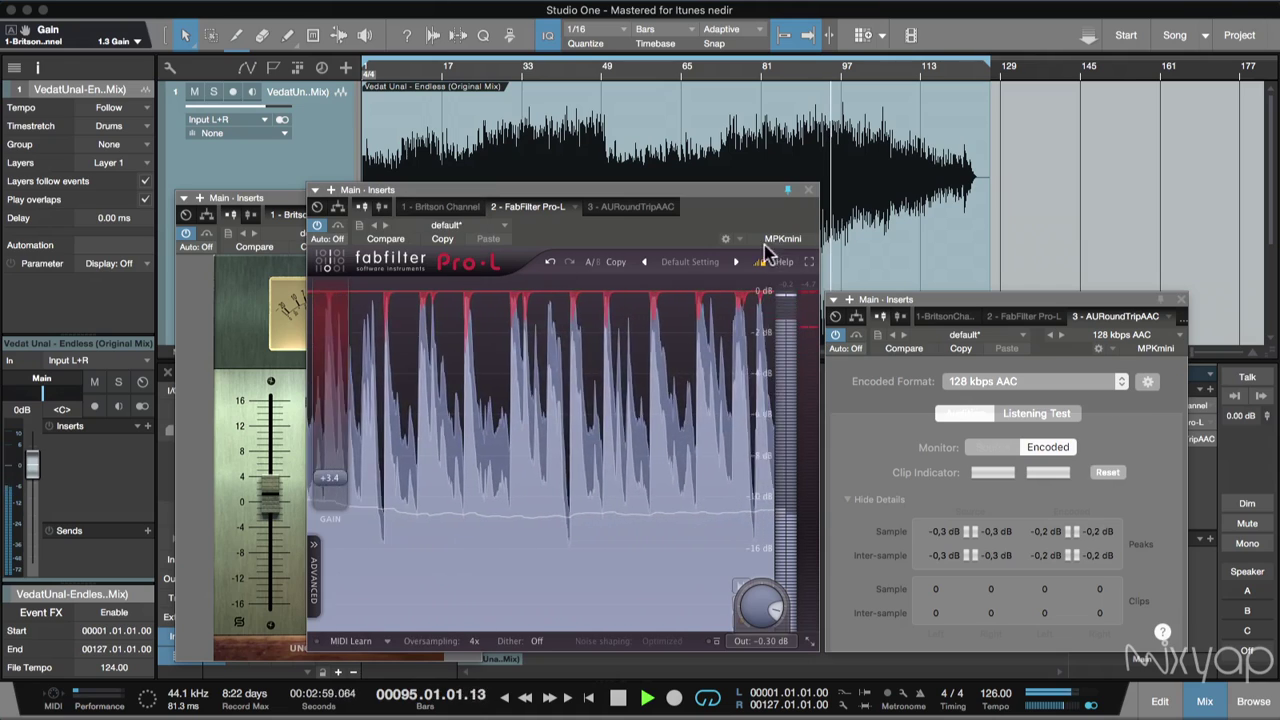
left_click(1108, 472)
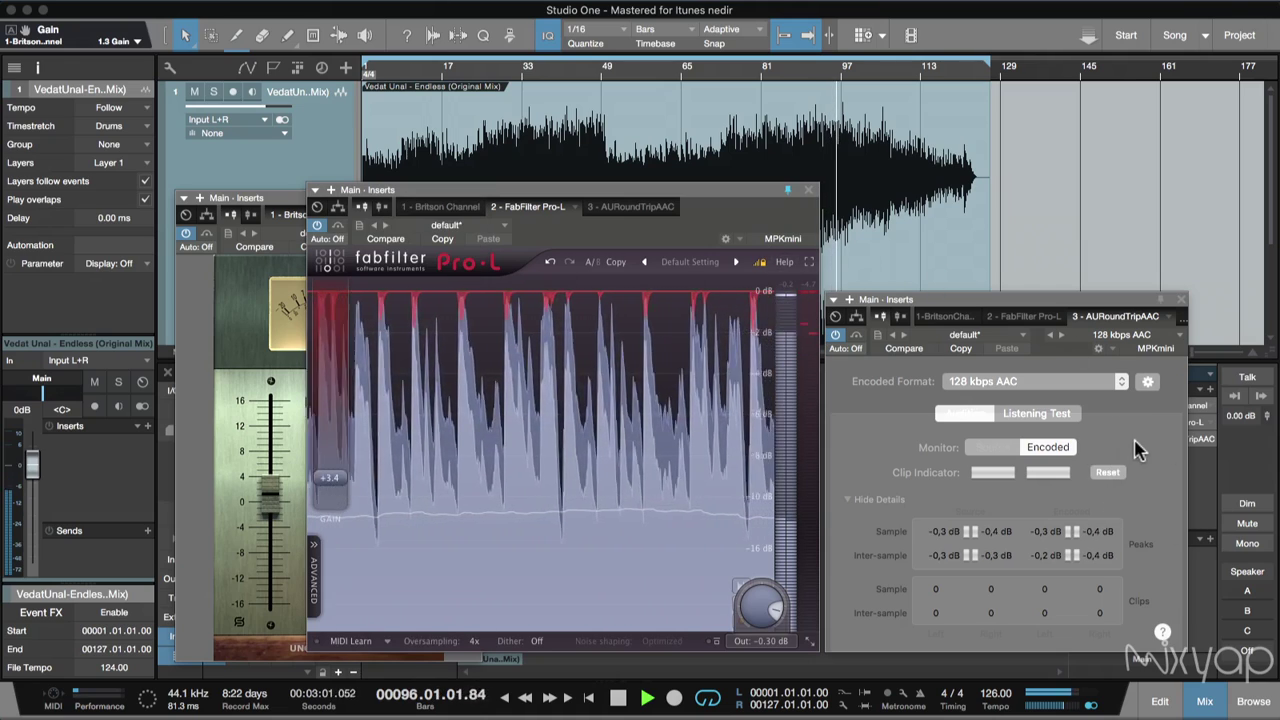
key("space")
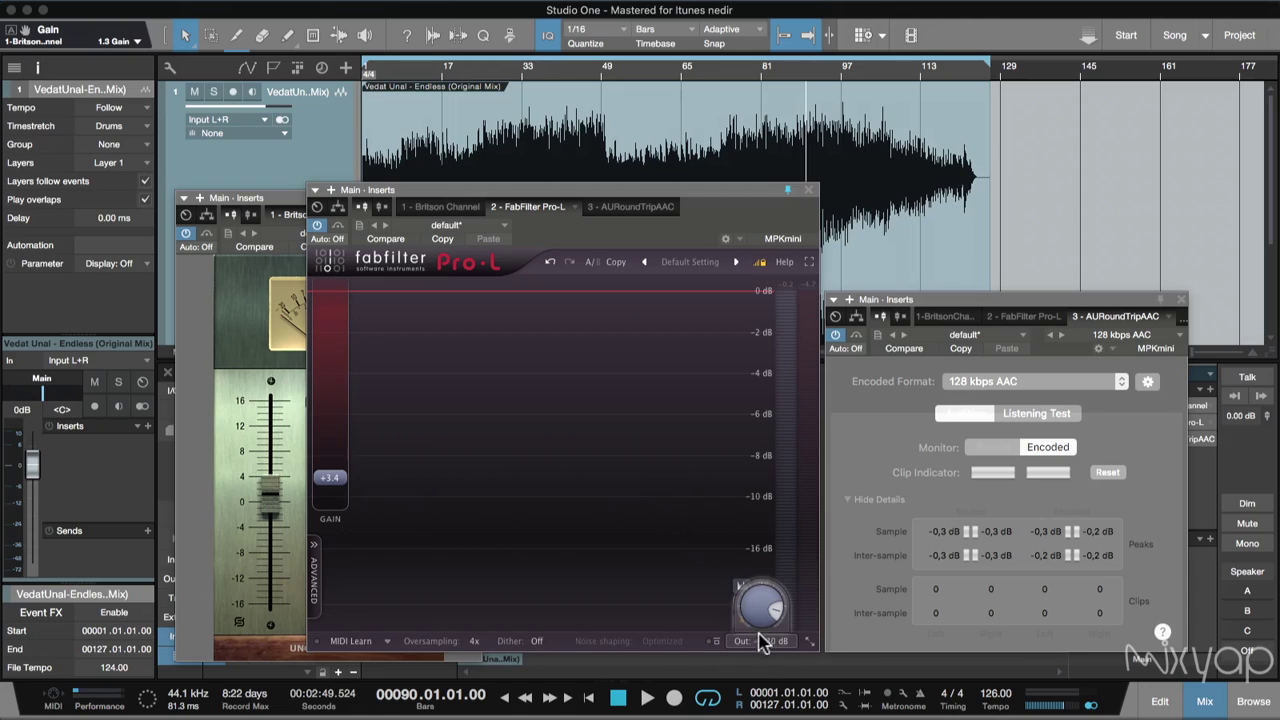
- Reopen AURoundTripAAC from the main output inserts with its details shown beside Pro-L, and clear its readings
mouse_move(755, 630)
left_click(942, 288)
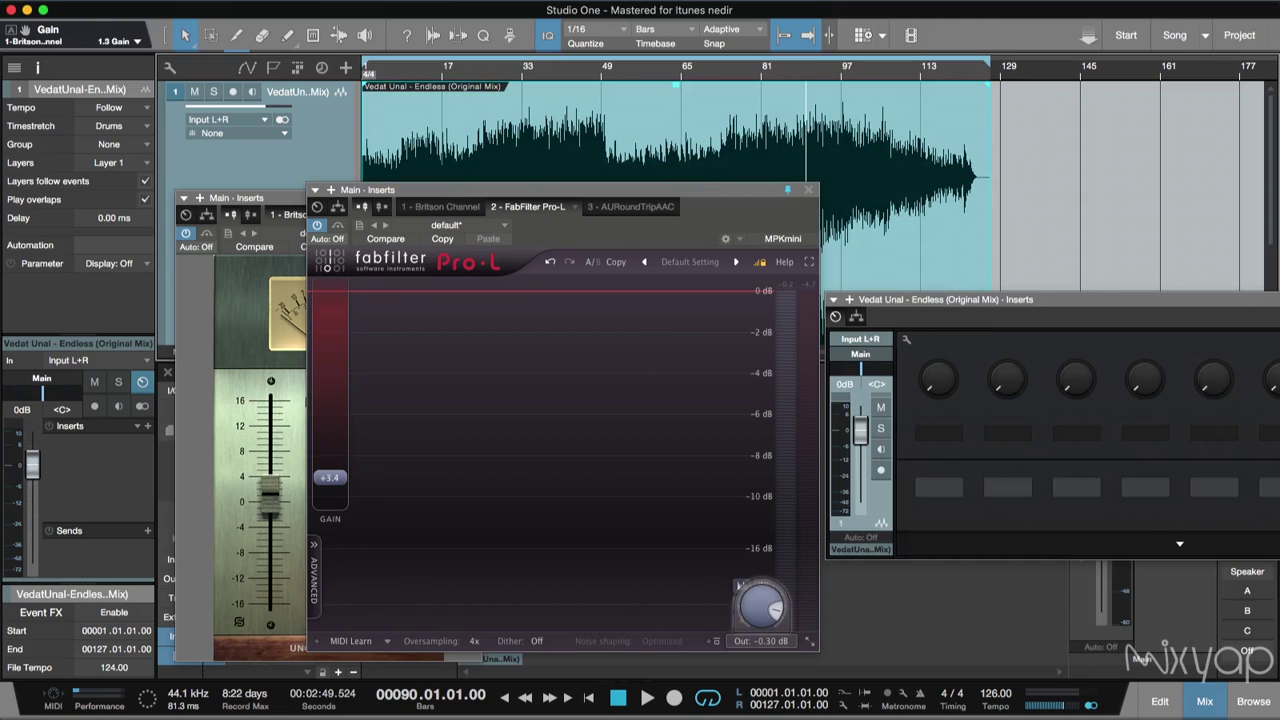
key("Escape")
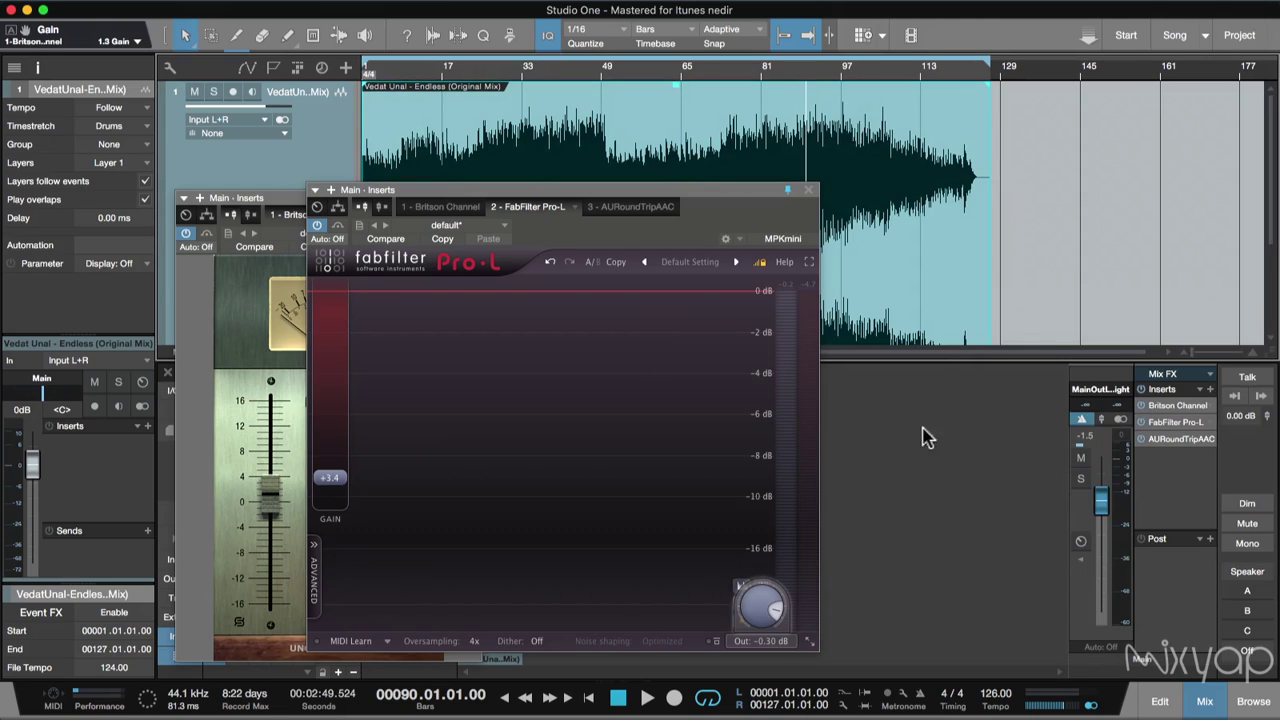
double_click(1185, 440)
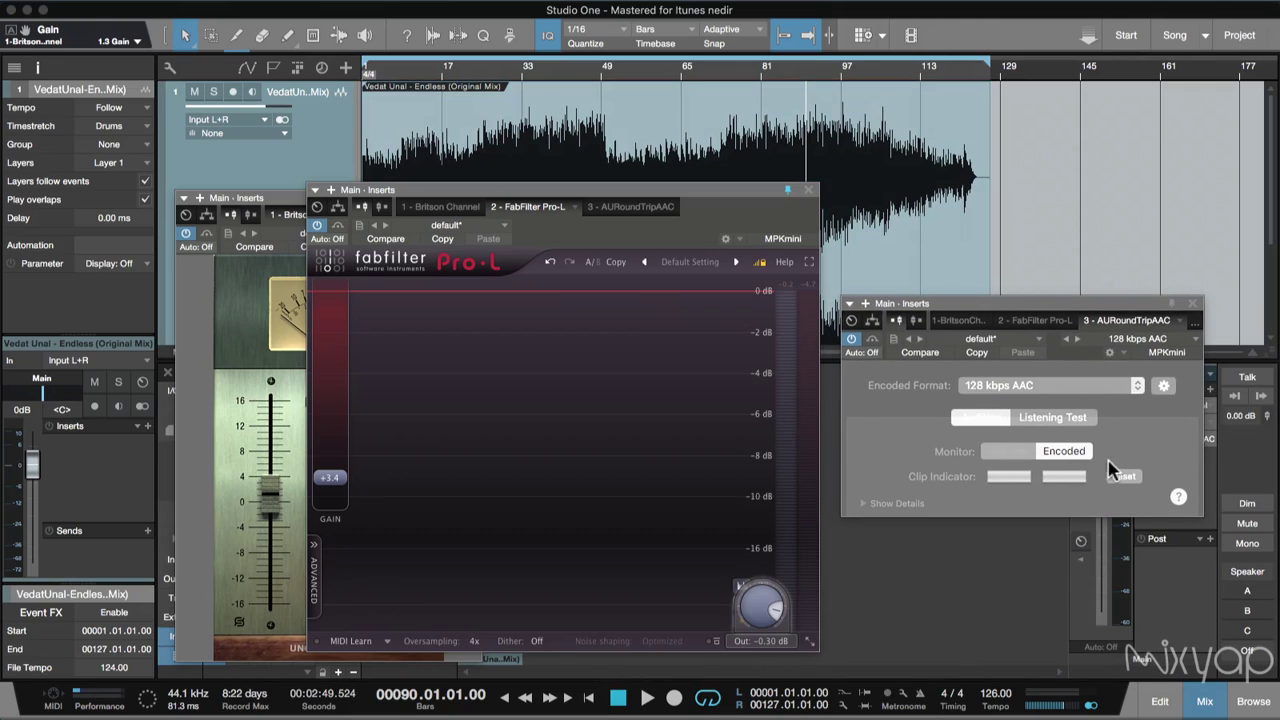
left_click(866, 505)
left_click_drag(1000, 309, 978, 299)
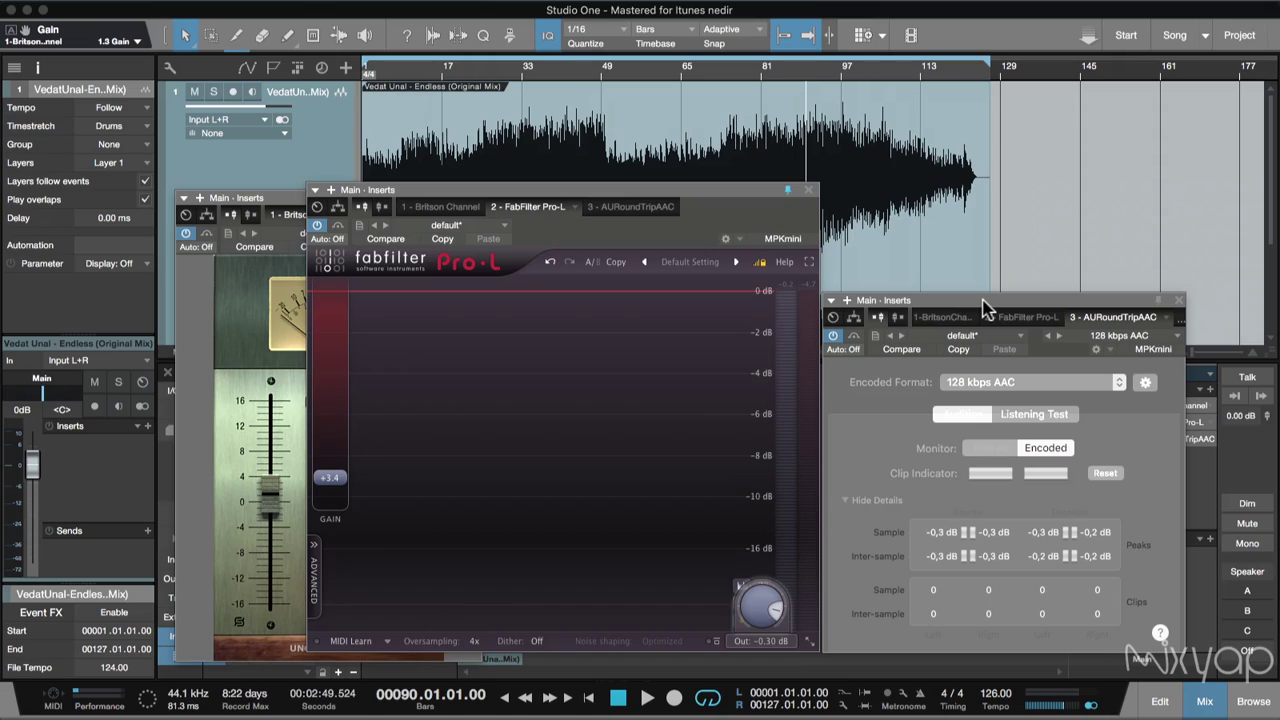
left_click(1105, 473)
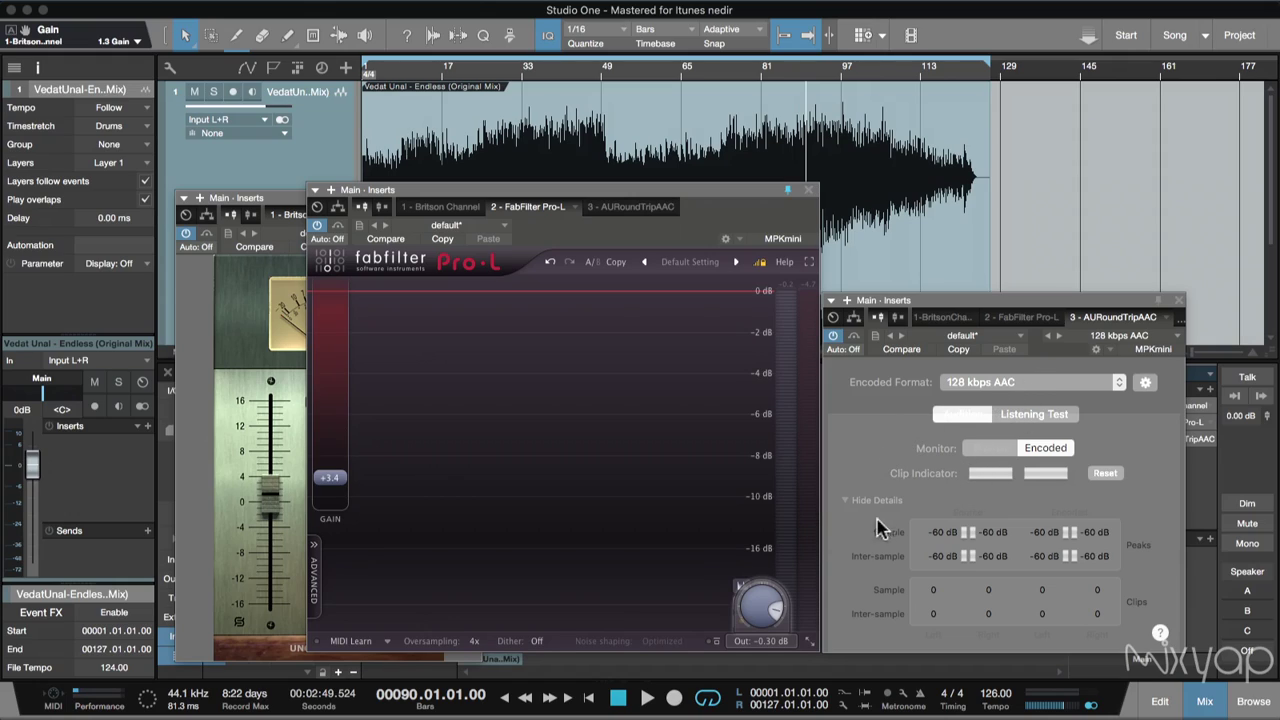
- Try the iTunes Plus encoded format in AURoundTripAAC and return it to 128 kbps AAC
left_click(1022, 383)
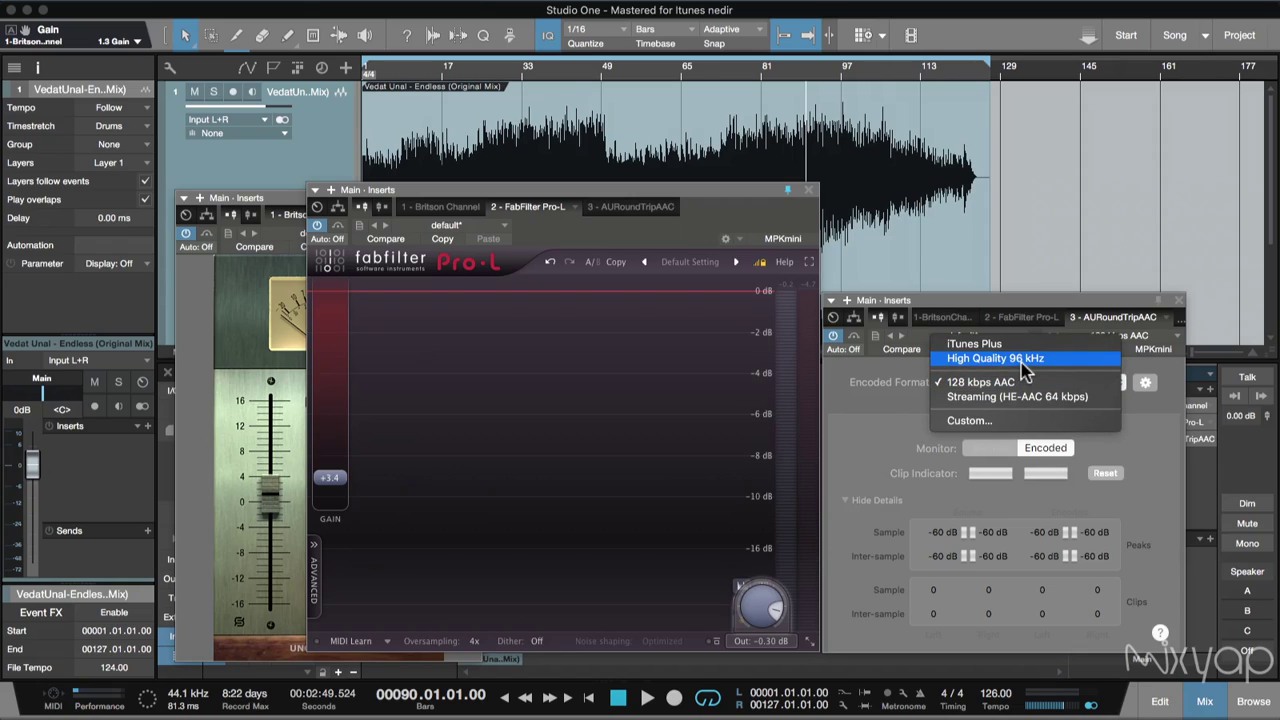
left_click(975, 344)
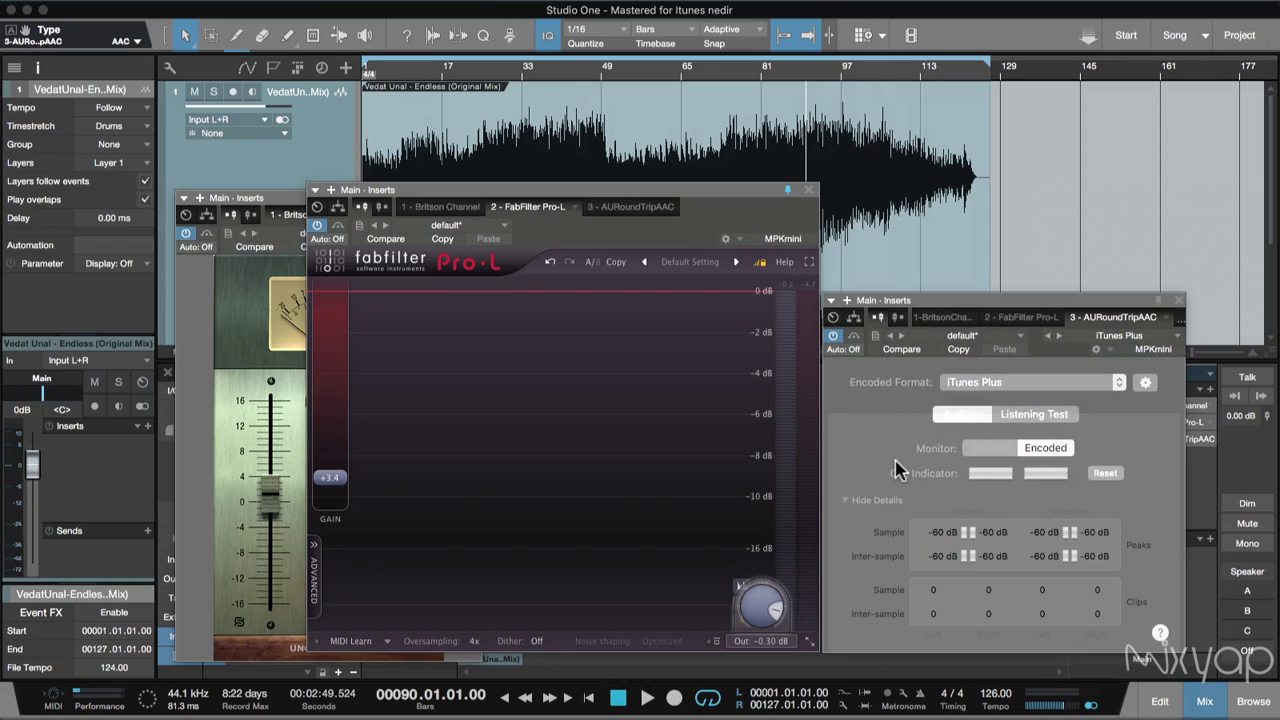
left_click(1022, 385)
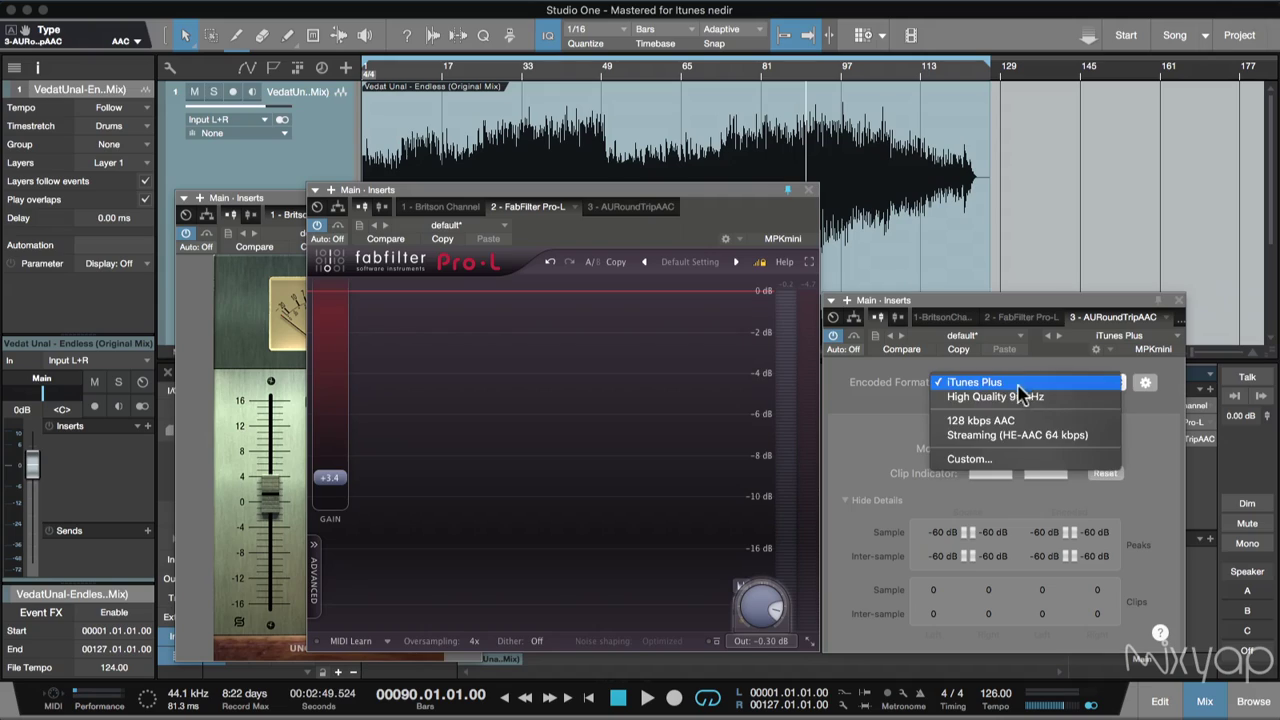
left_click(945, 420)
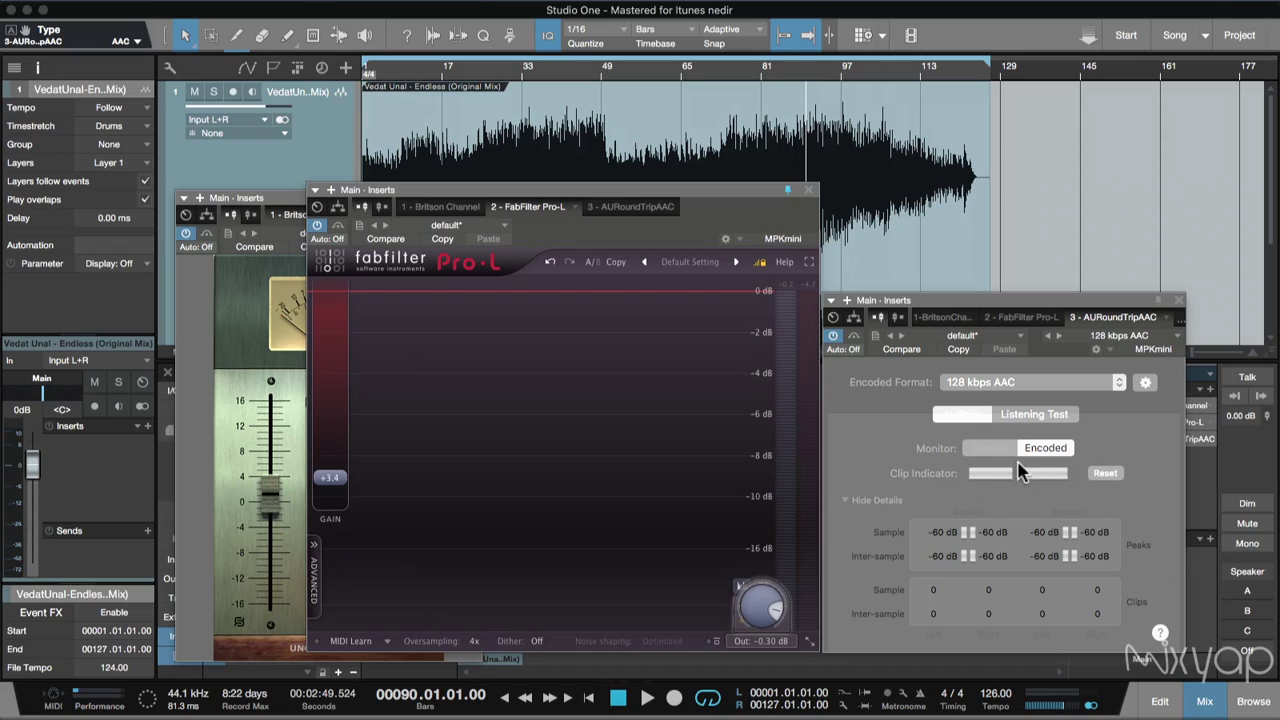
left_click(1008, 385)
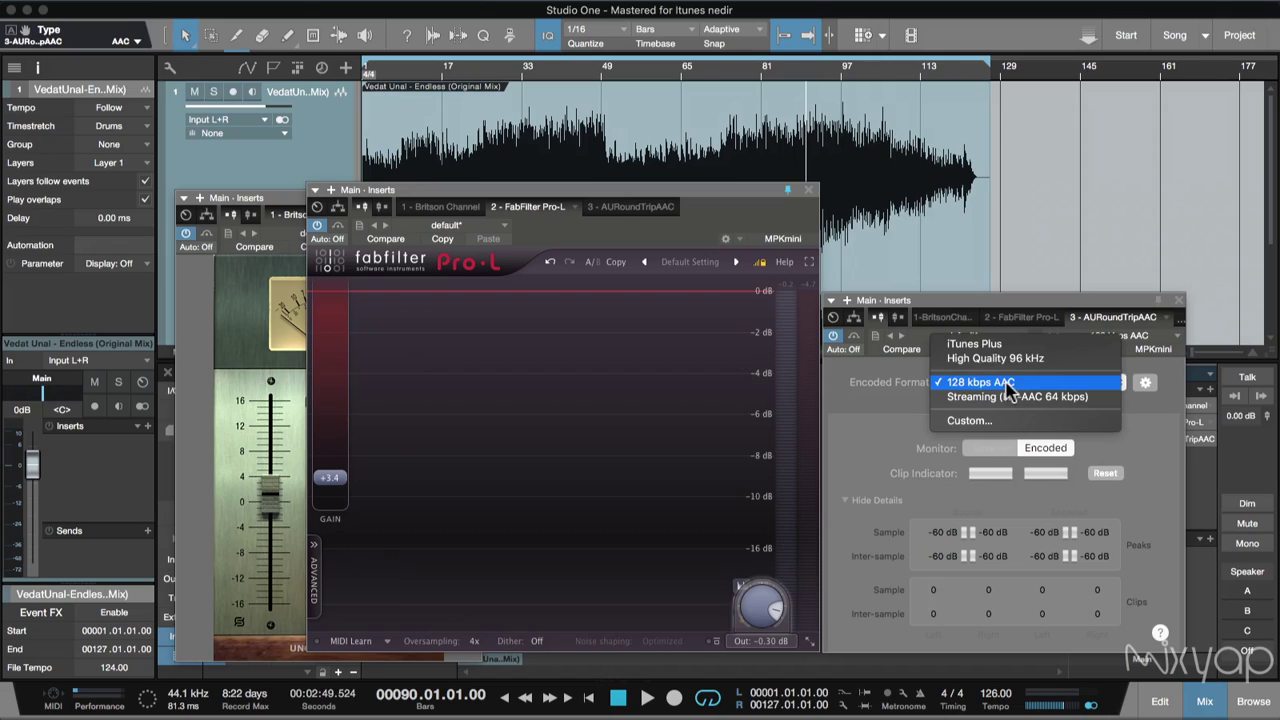
left_click(1160, 450)
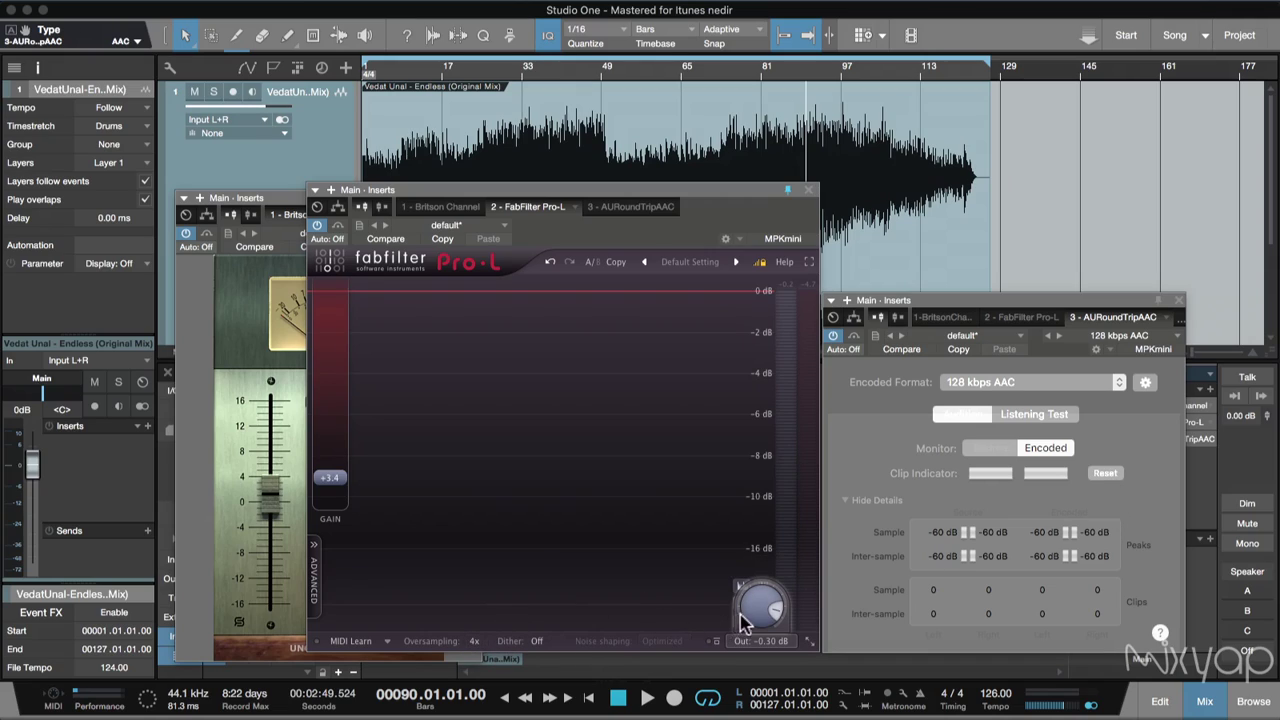
- Set the Pro-L output level to -0.39 dB and its gain to +3.53 dB
scroll(757, 625, "down", 2)
scroll(757, 625, "down", 1)
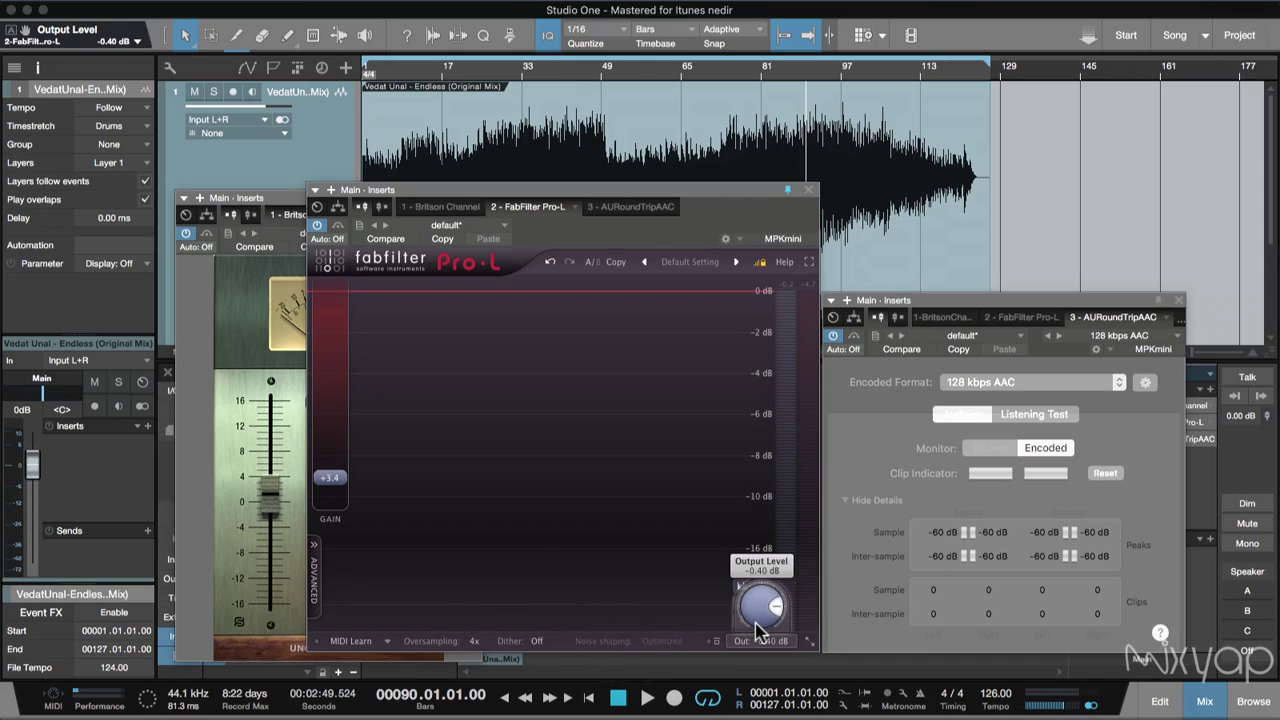
scroll(757, 630, "down", 1)
scroll(757, 638, "up", 2)
scroll(757, 630, "down", 1)
scroll(340, 482, "up", 3)
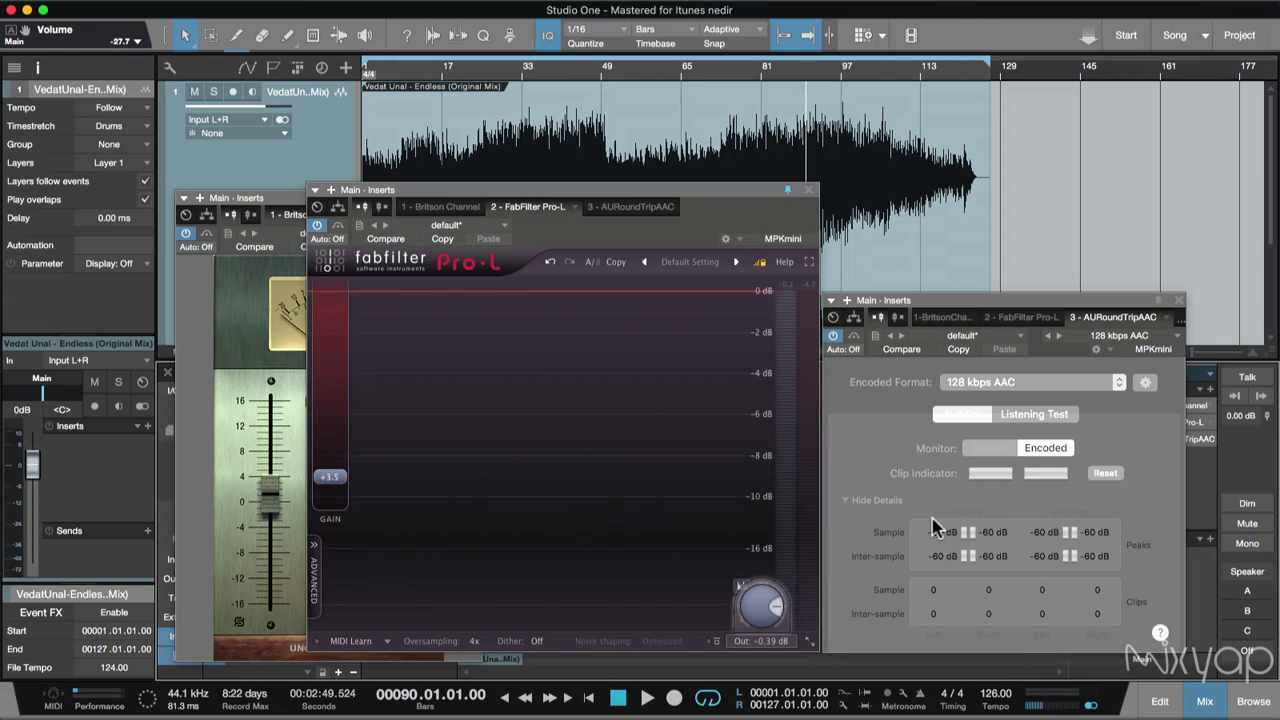
- Play from bar 90 with the Pro-L gain pushed to +21.69 dB, recheck the clip readings after a reset, and stop playback
key("space")
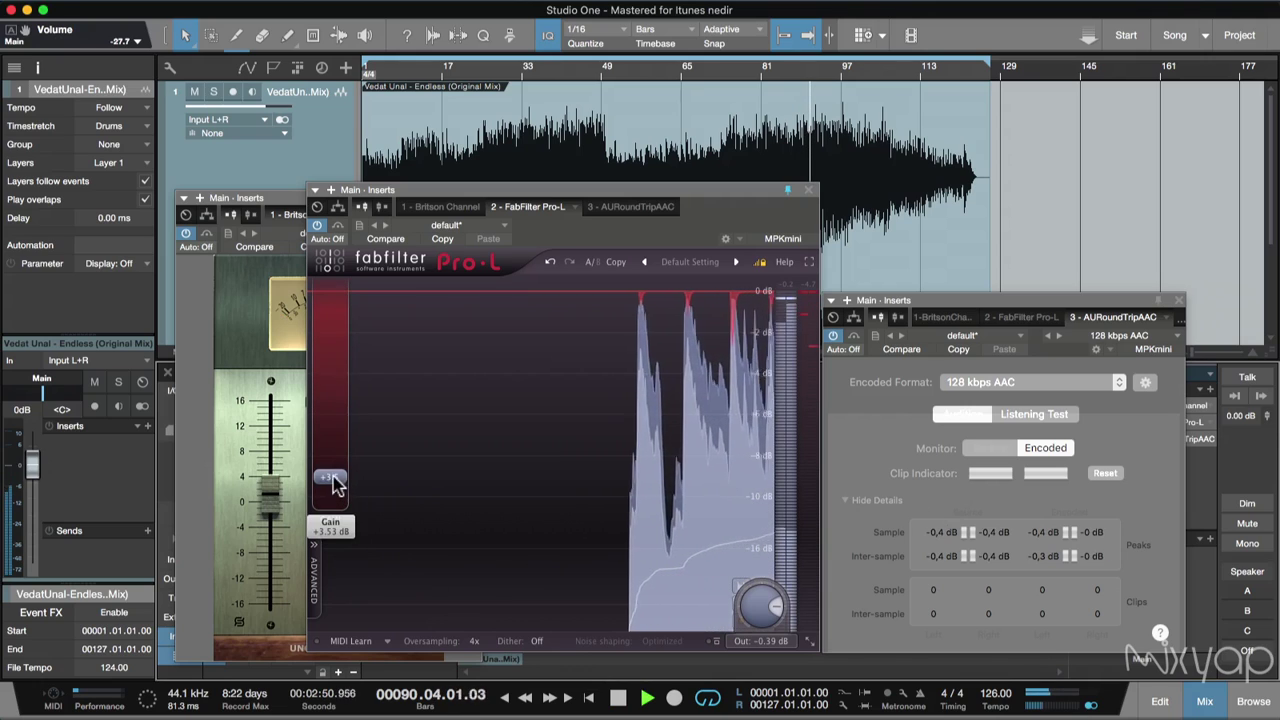
left_click_drag(330, 477, 341, 349)
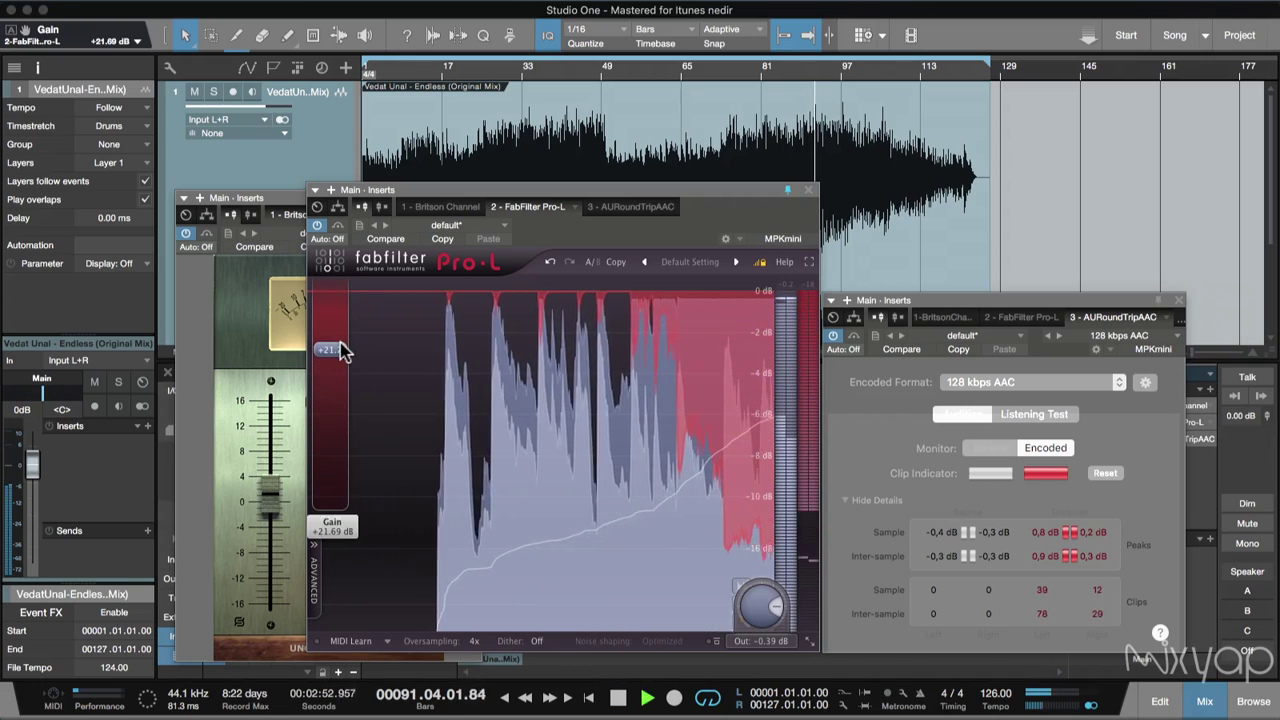
left_click(1105, 474)
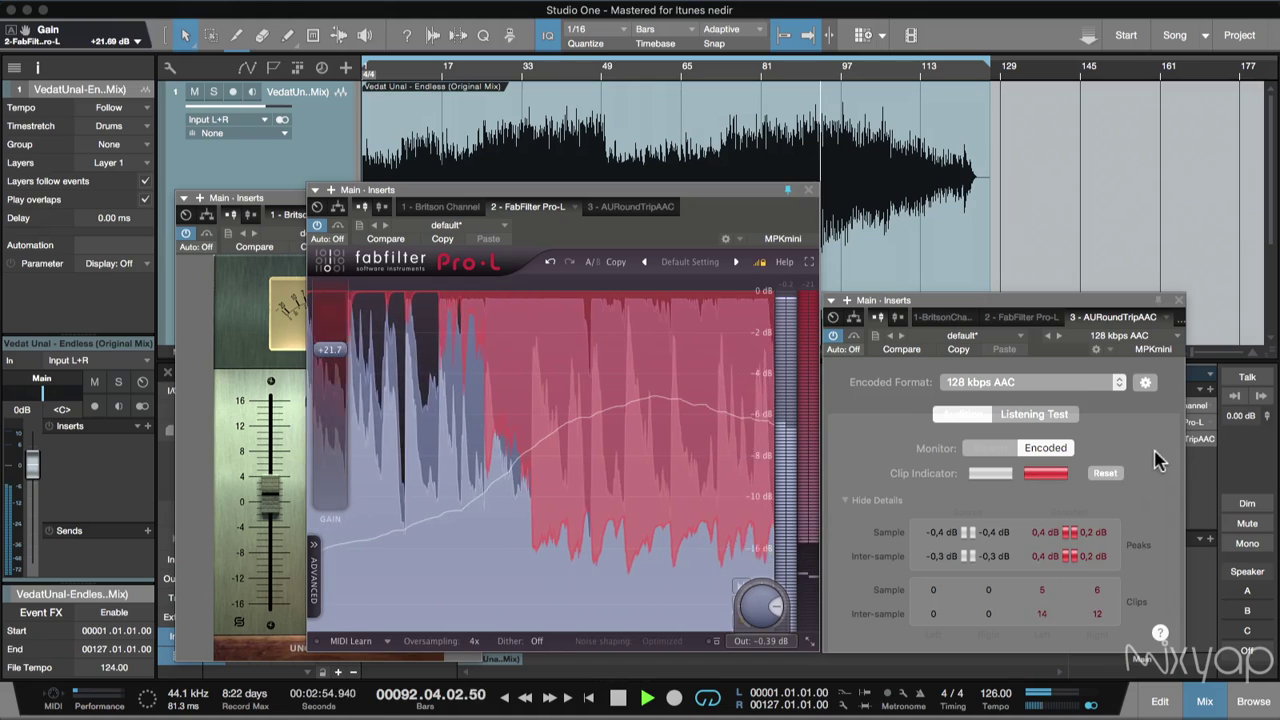
key("space")
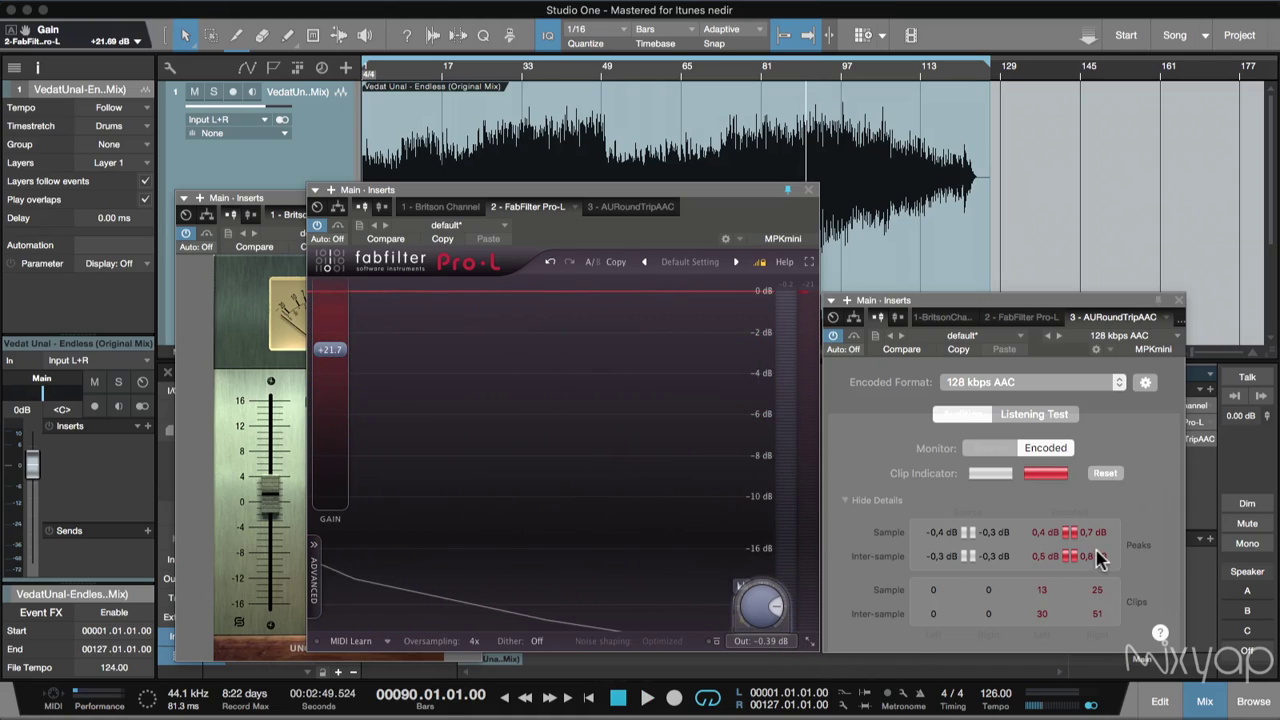
- Clear the AURoundTripAAC clip readings and bring the Pro-L gain down to +3.55 dB
left_click(1108, 475)
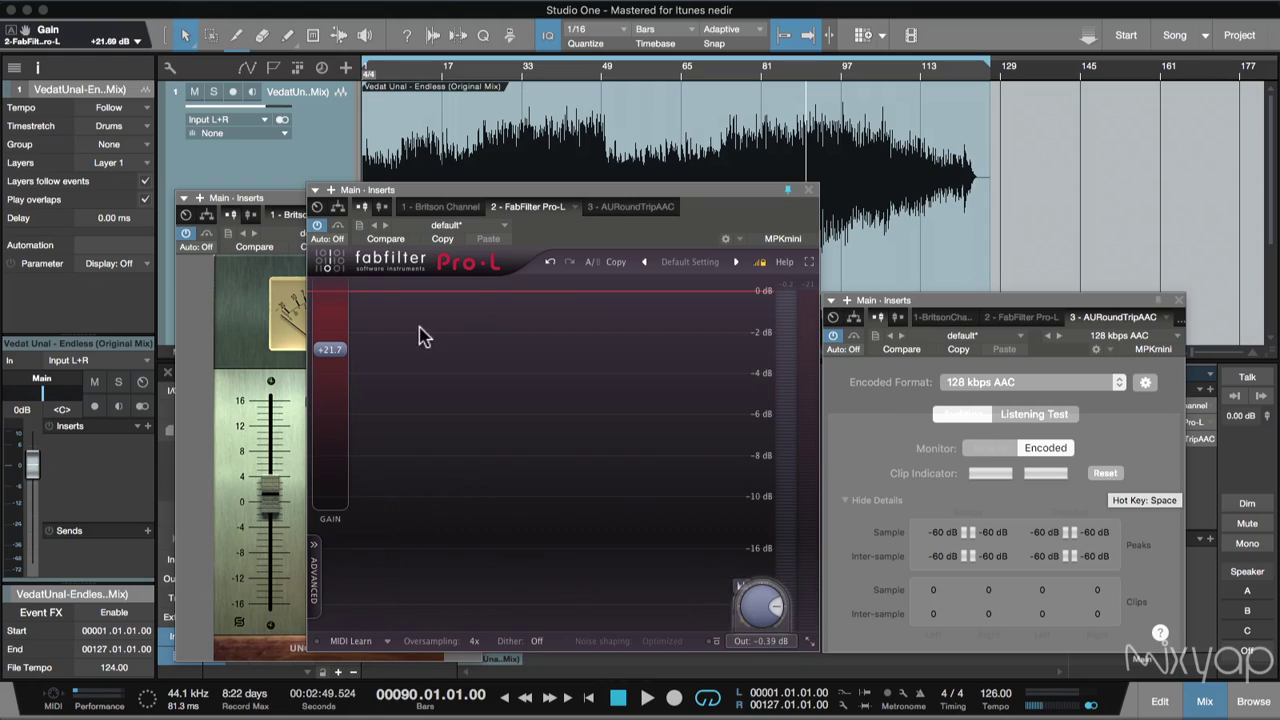
left_click_drag(331, 350, 340, 485)
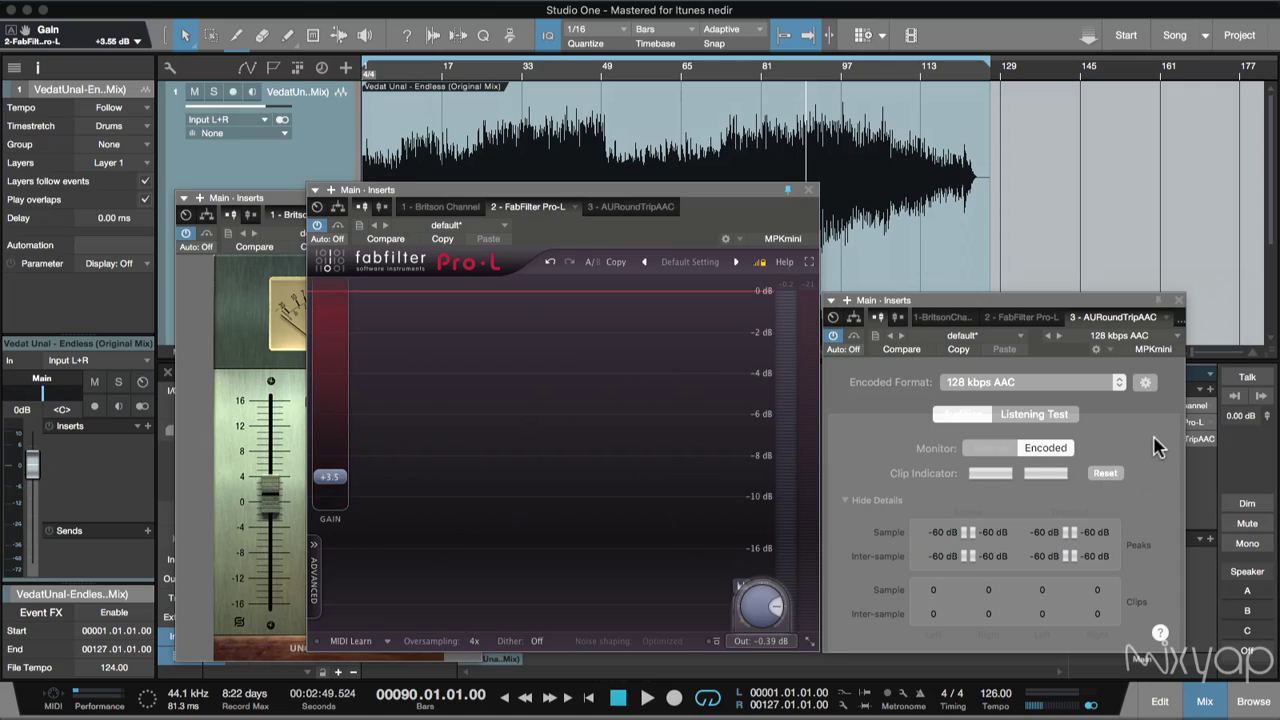